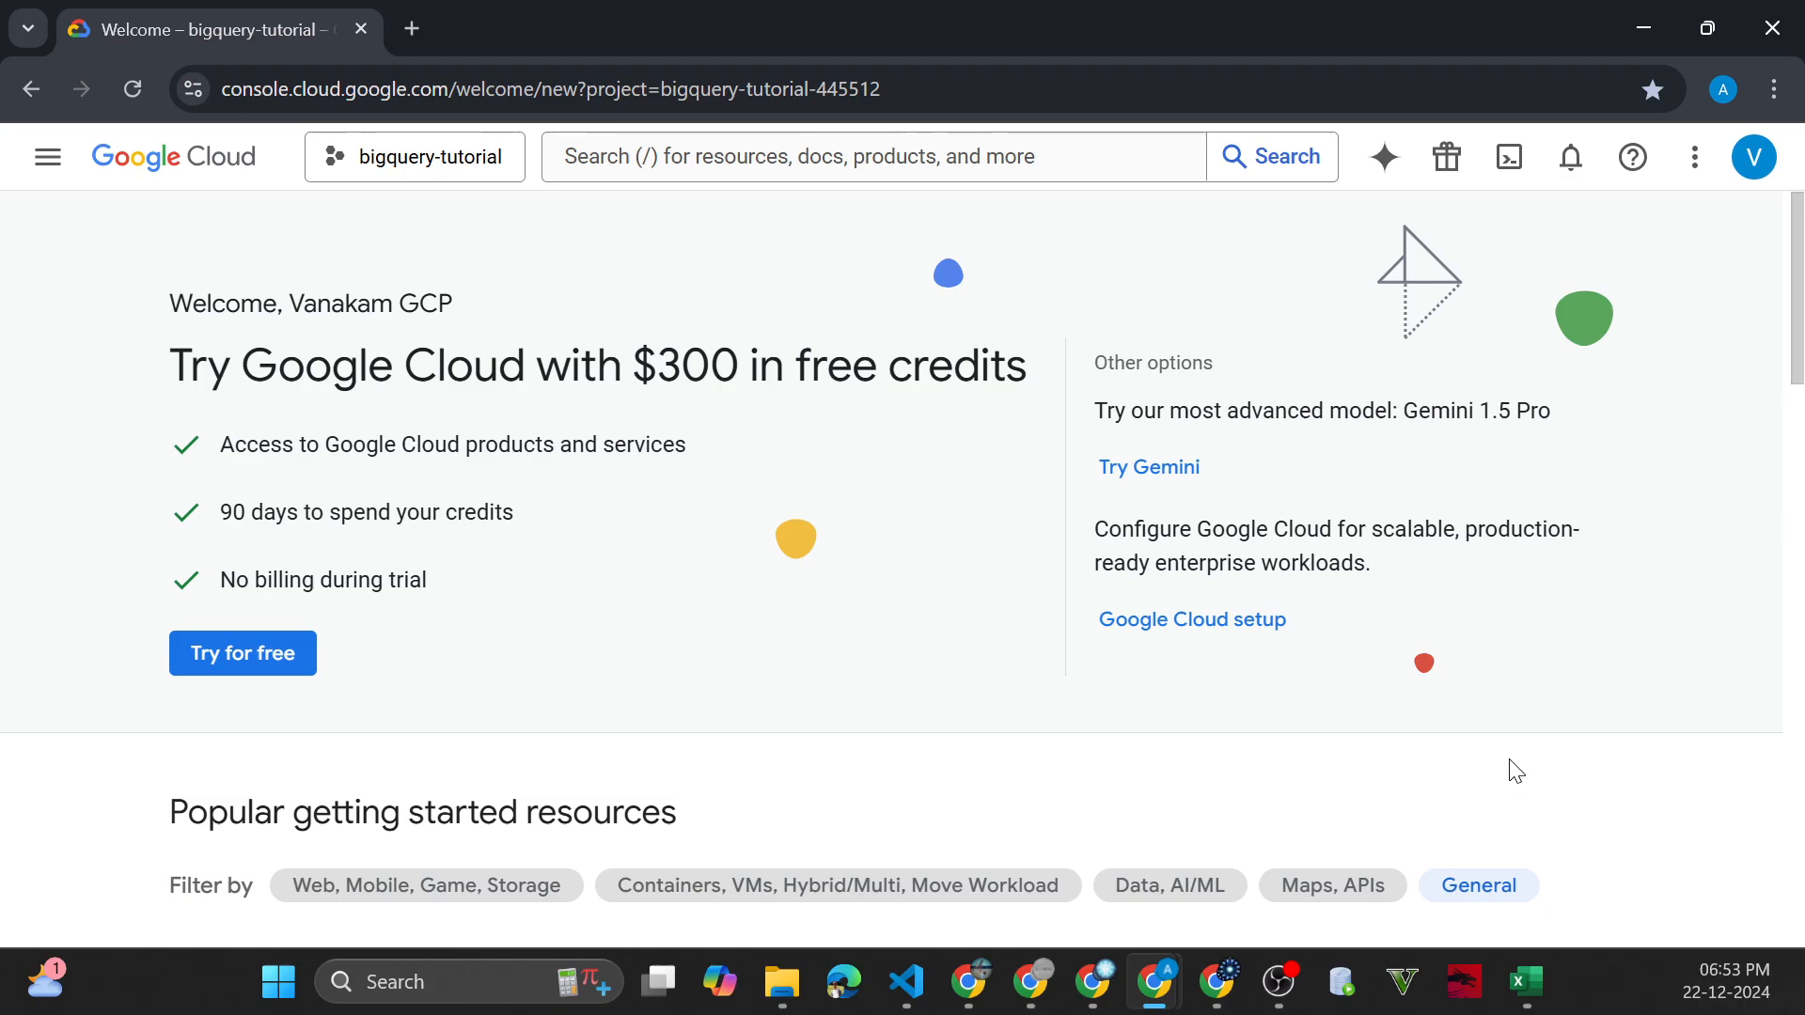
click(881, 160)
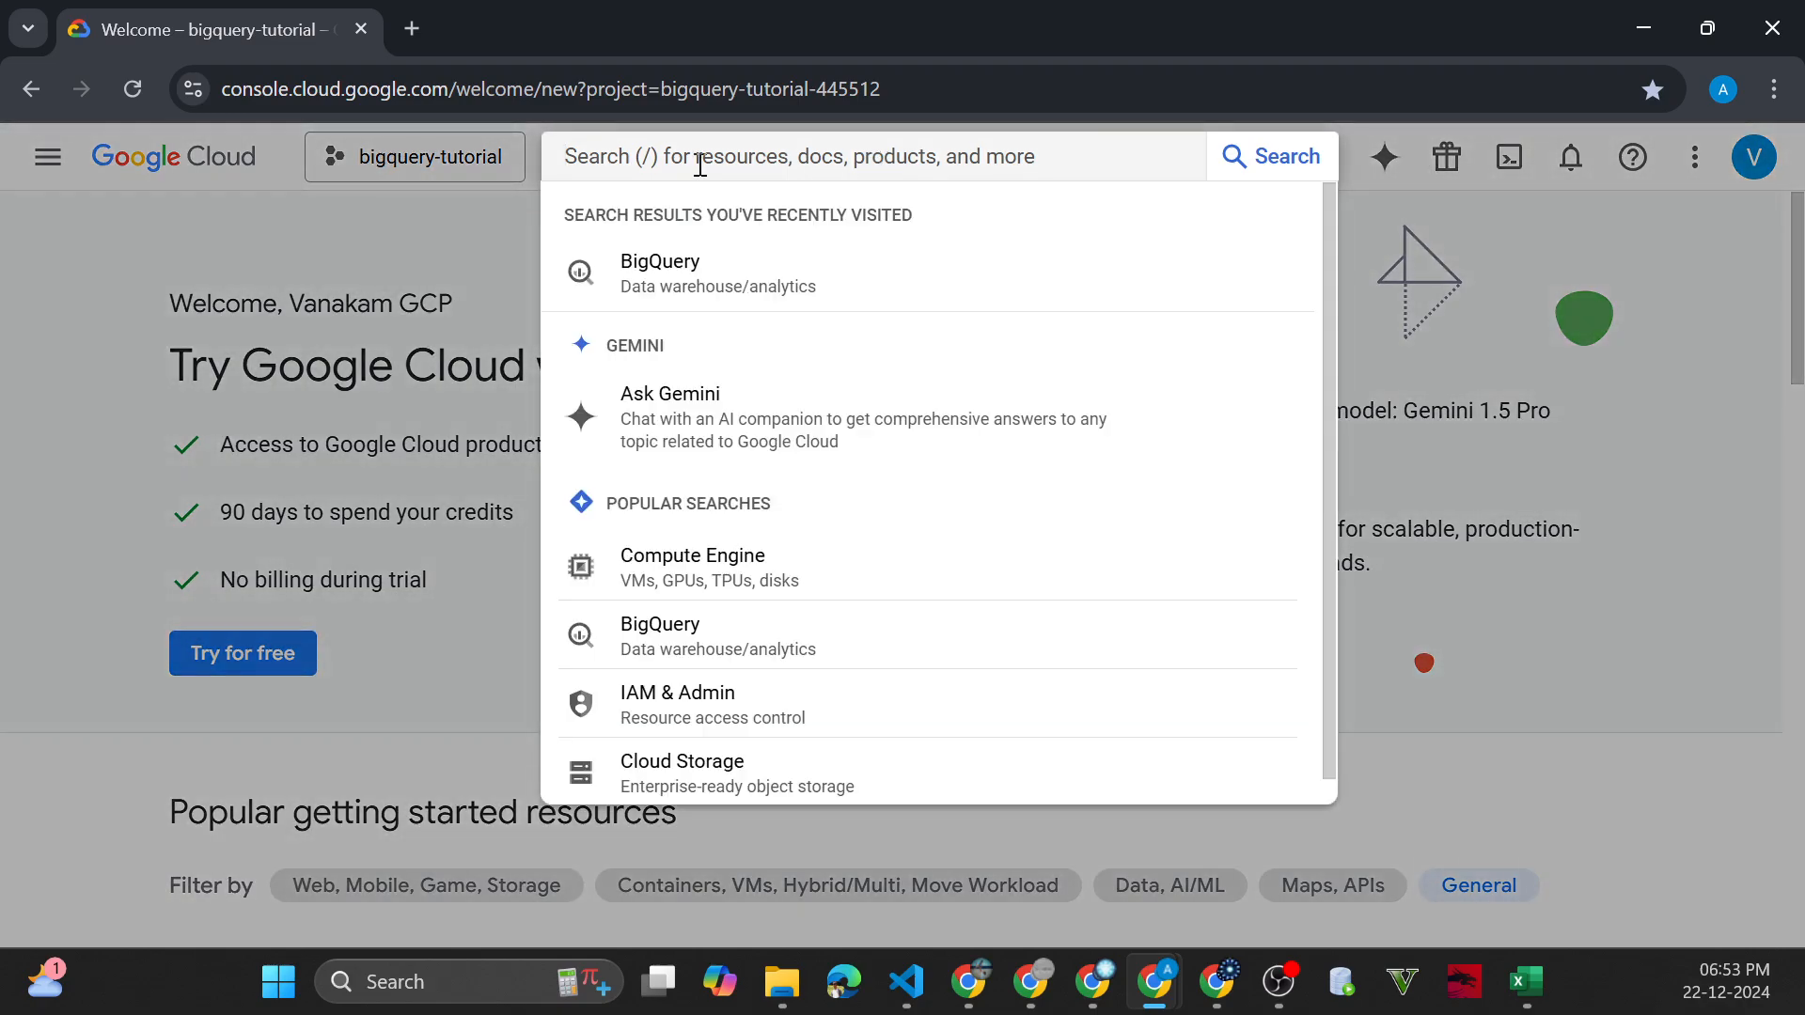
click(467, 239)
click(769, 157)
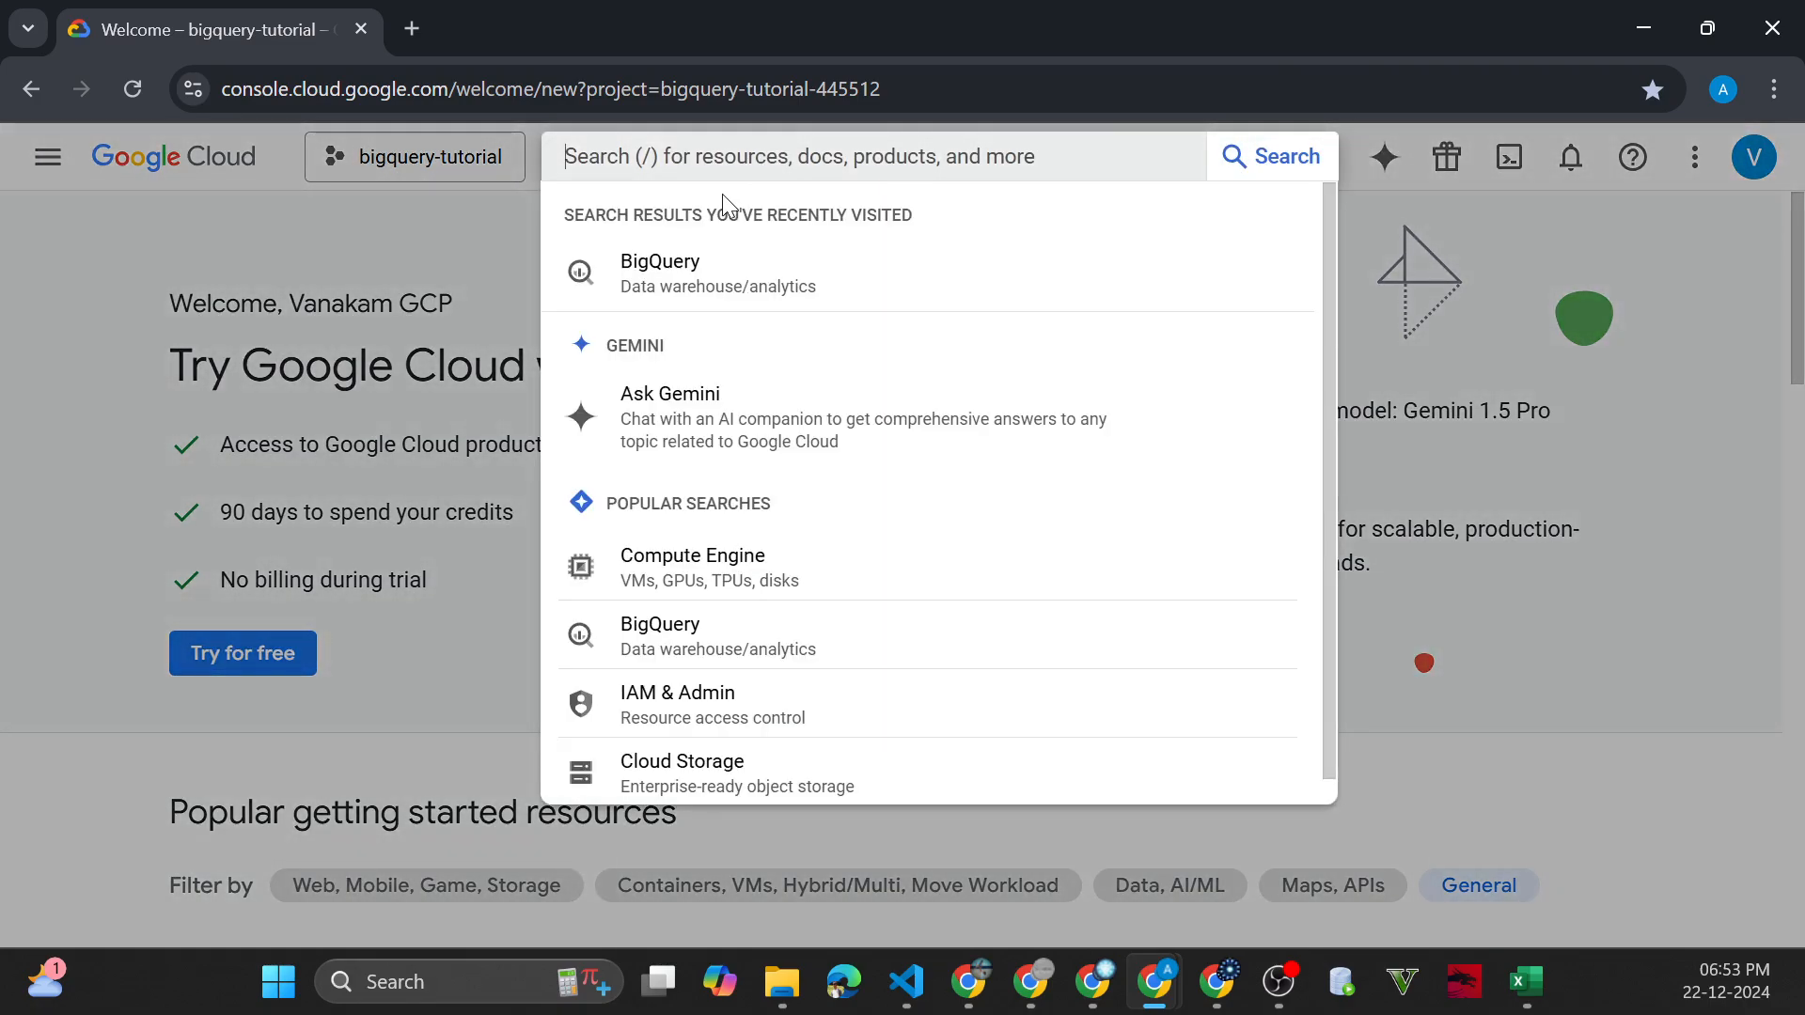
click(461, 266)
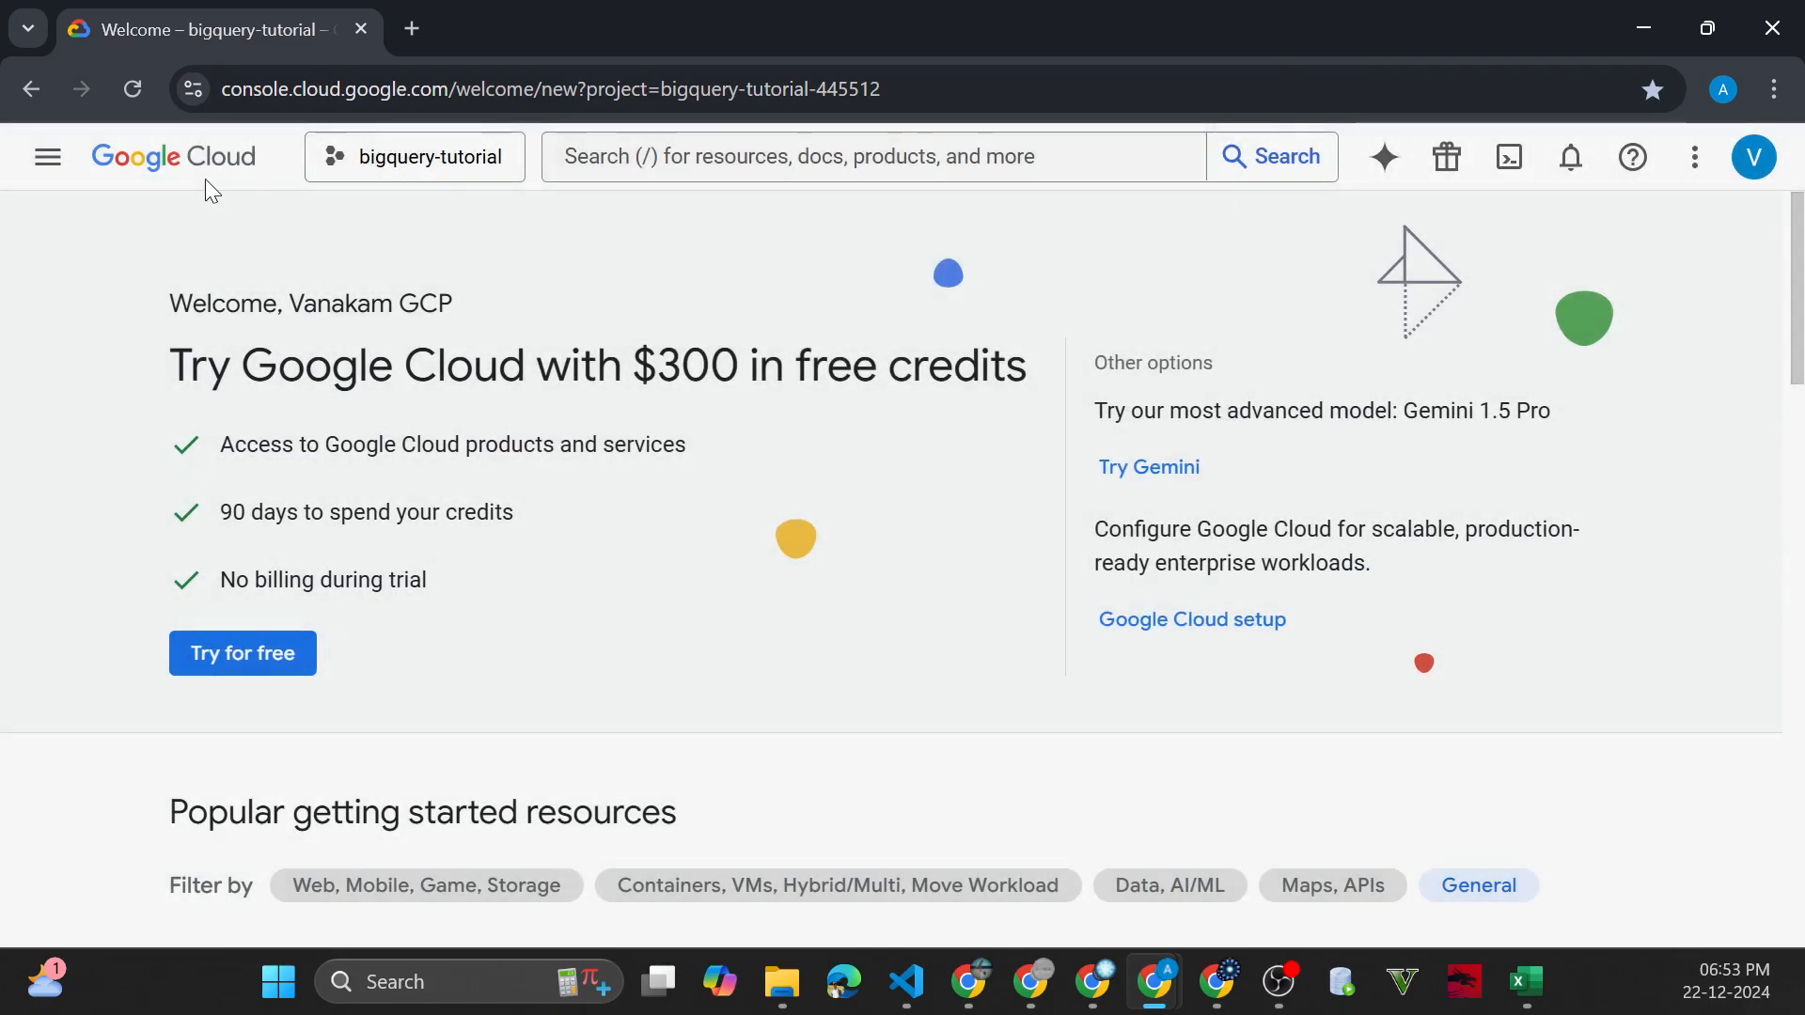
Open BigQuery from the pinned Google Cloud products
click(62, 174)
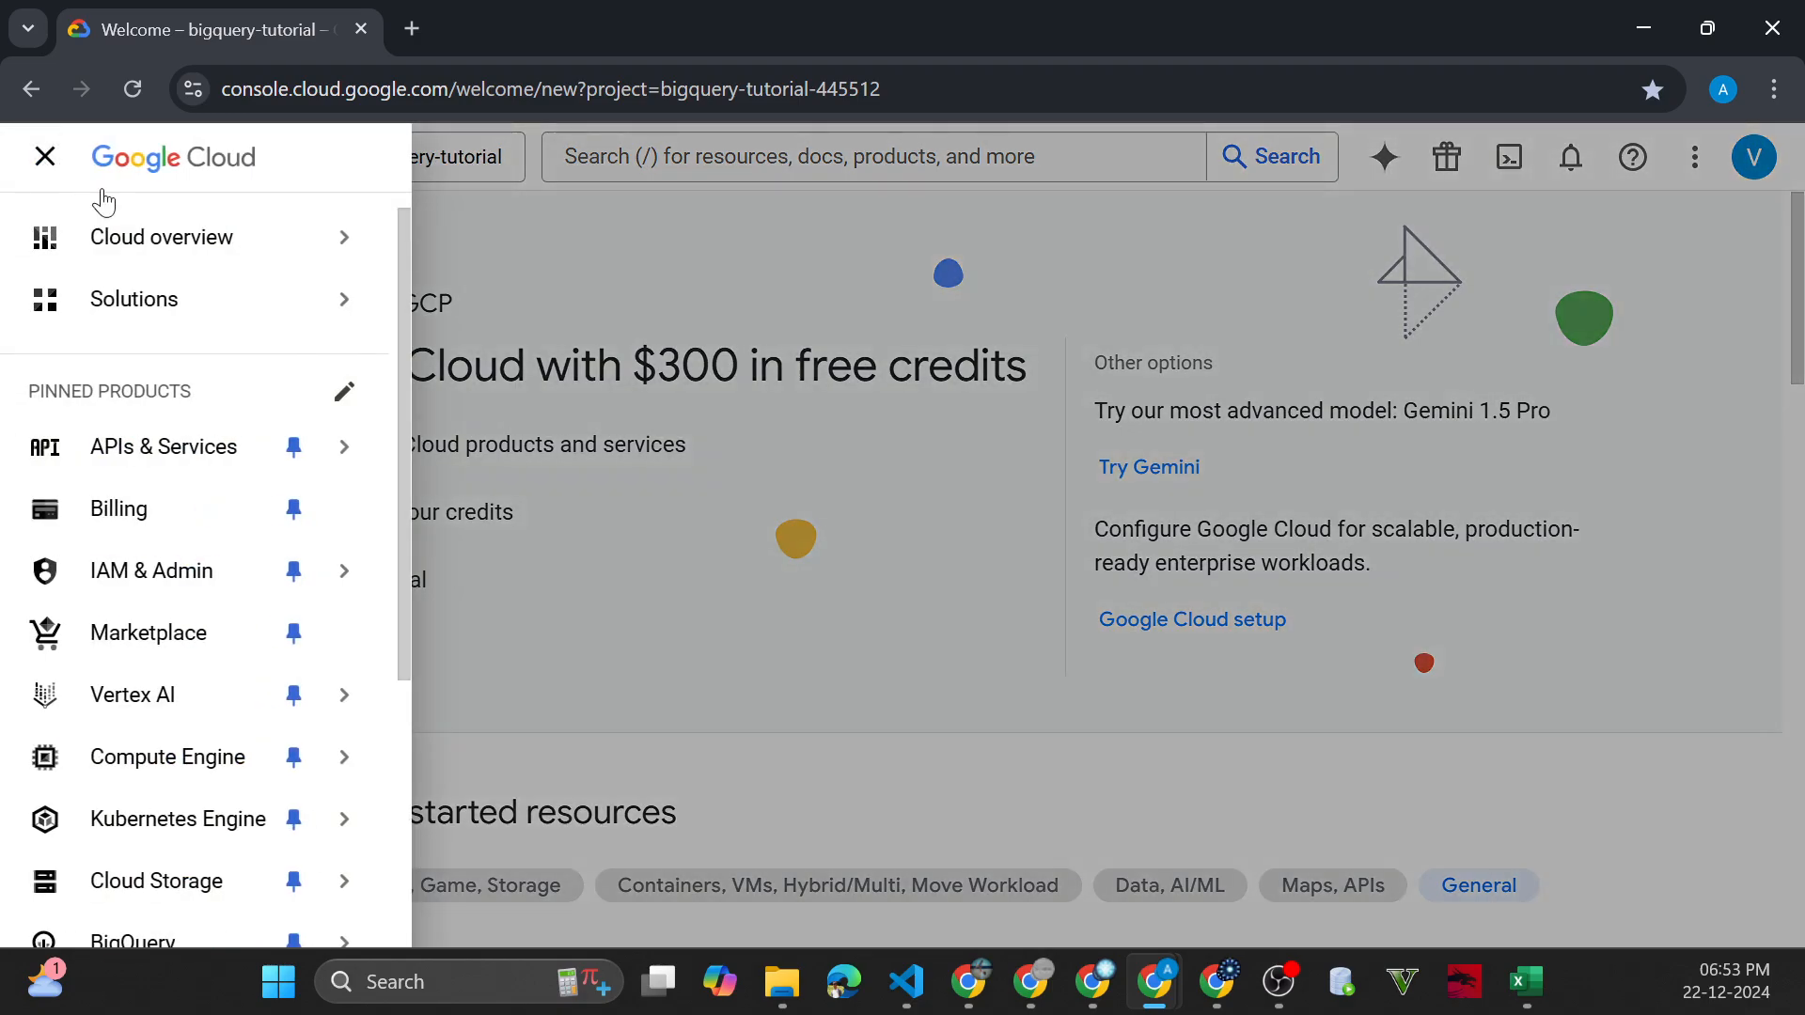
scroll(209, 540, down, 4)
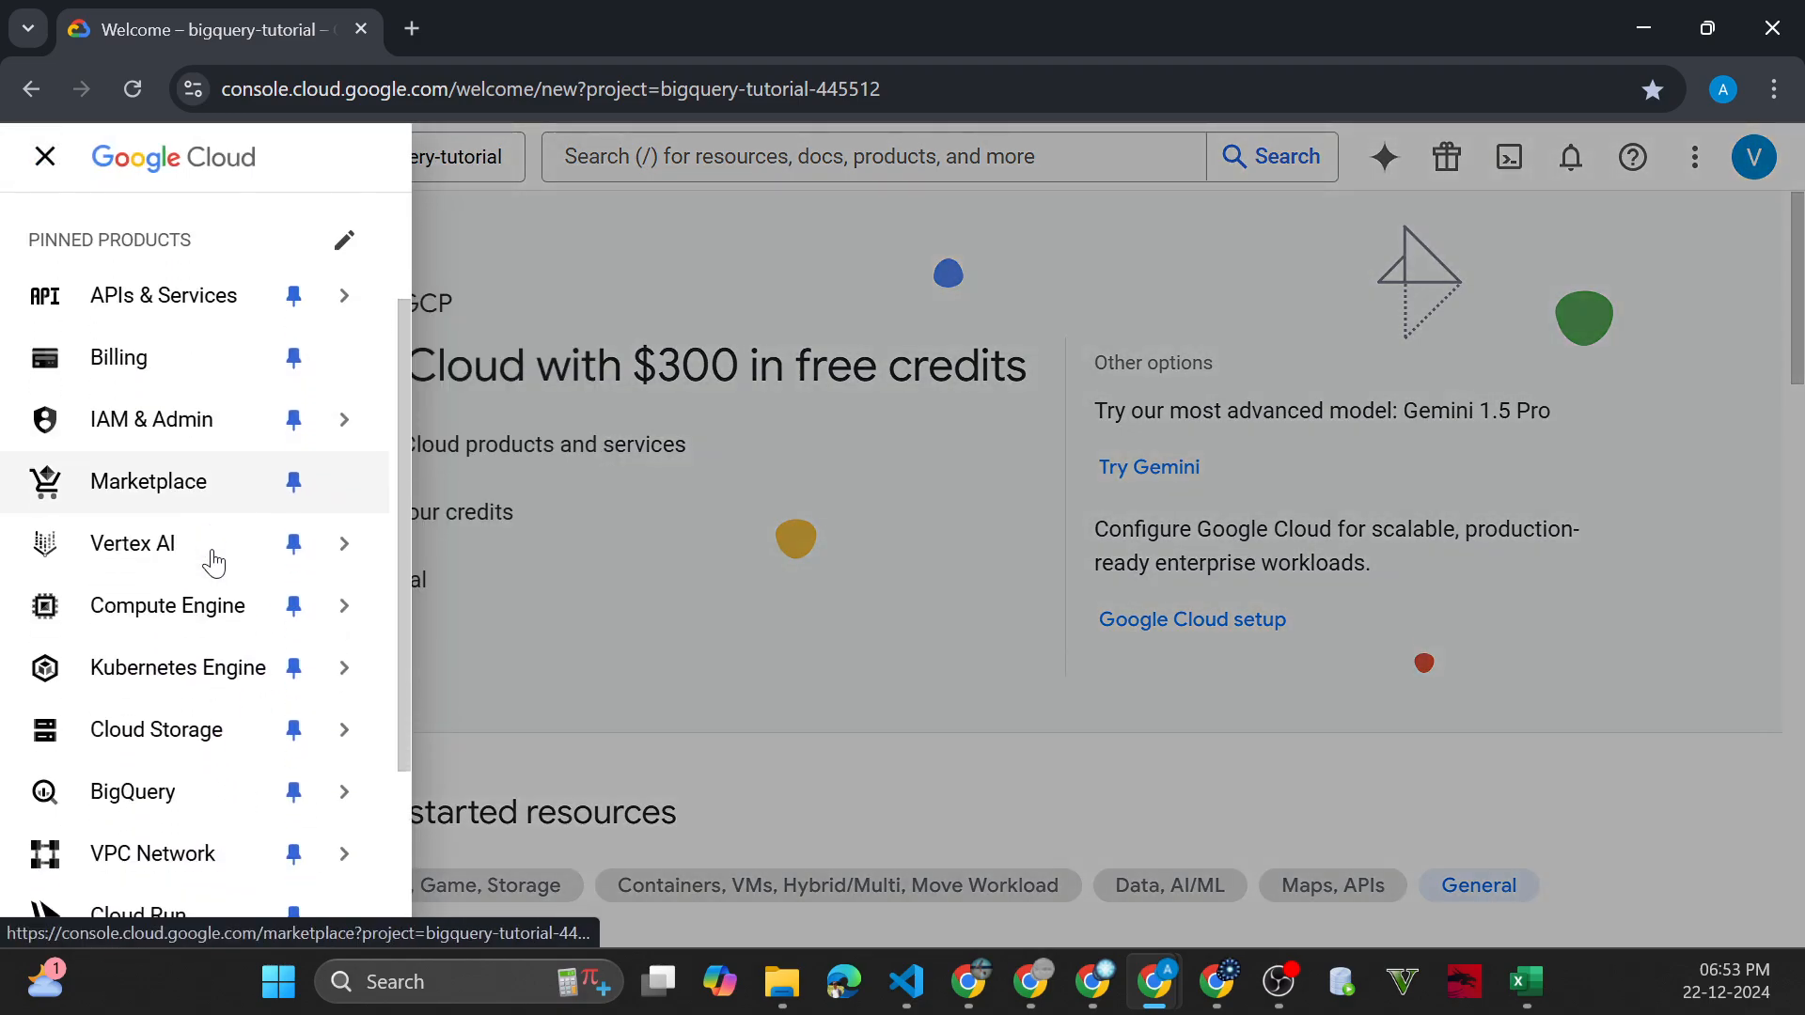
scroll(188, 470, up, 3)
scroll(188, 404, down, 3)
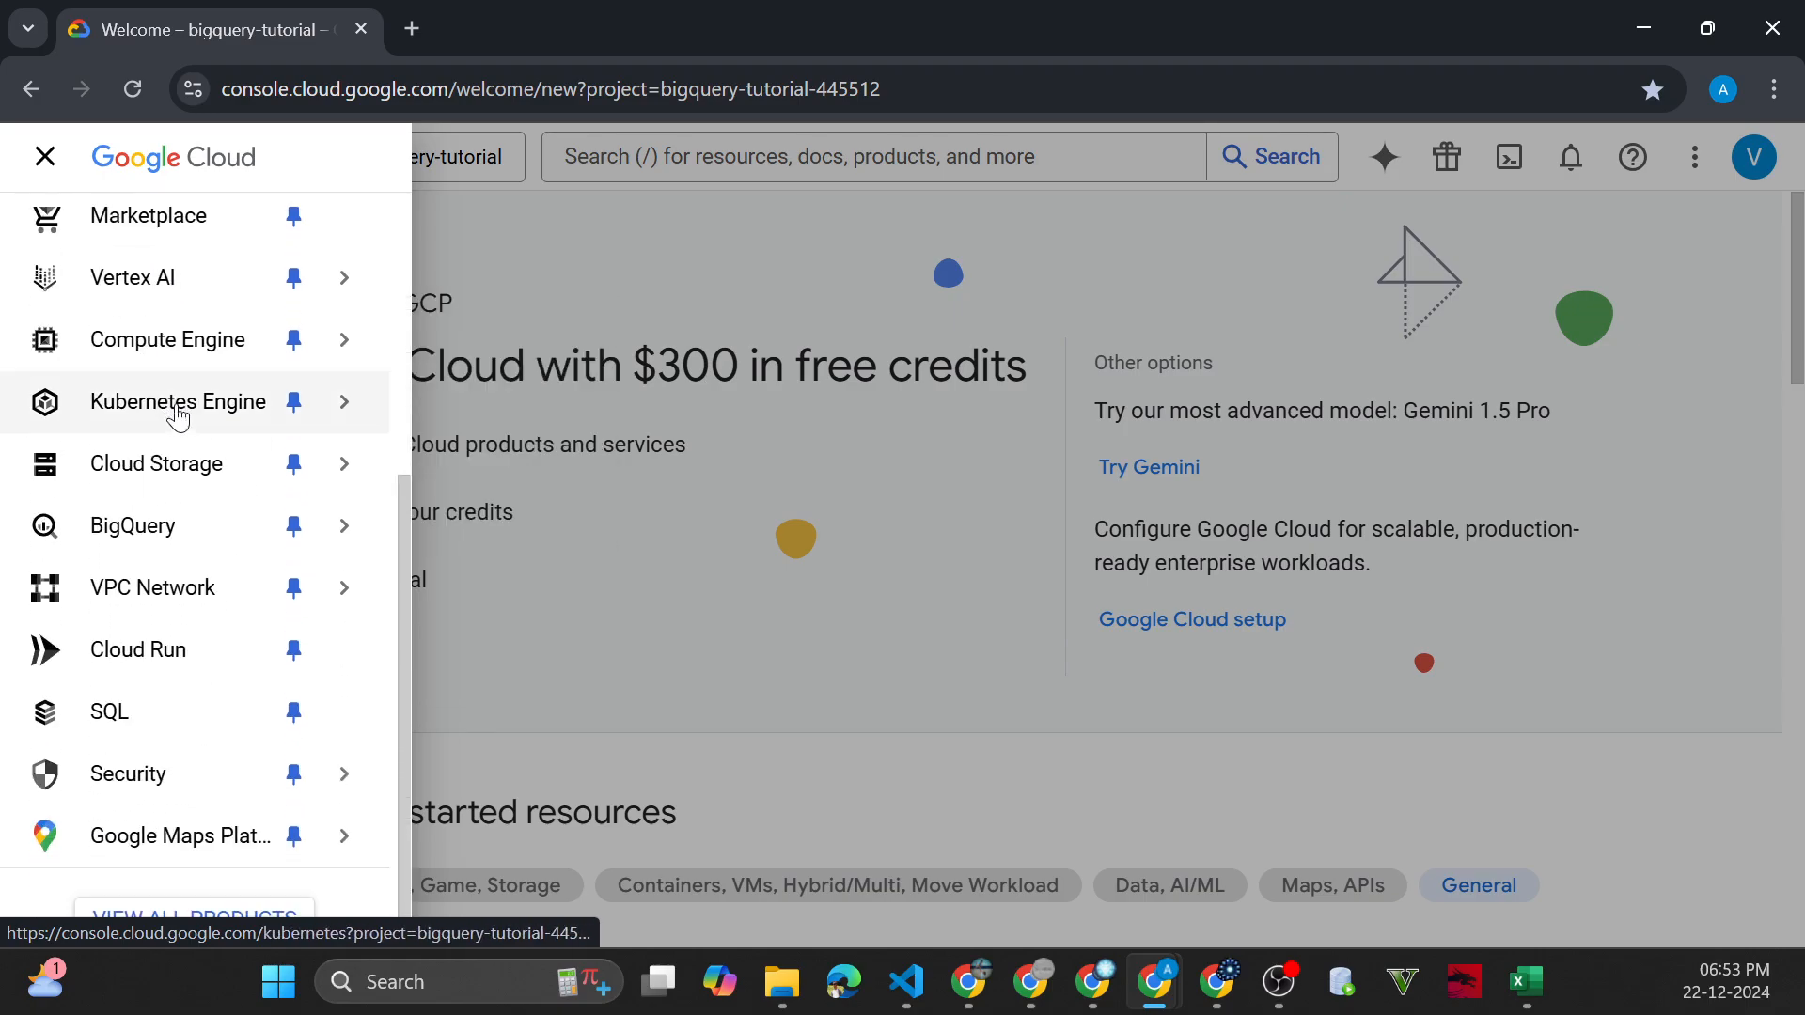
click(156, 540)
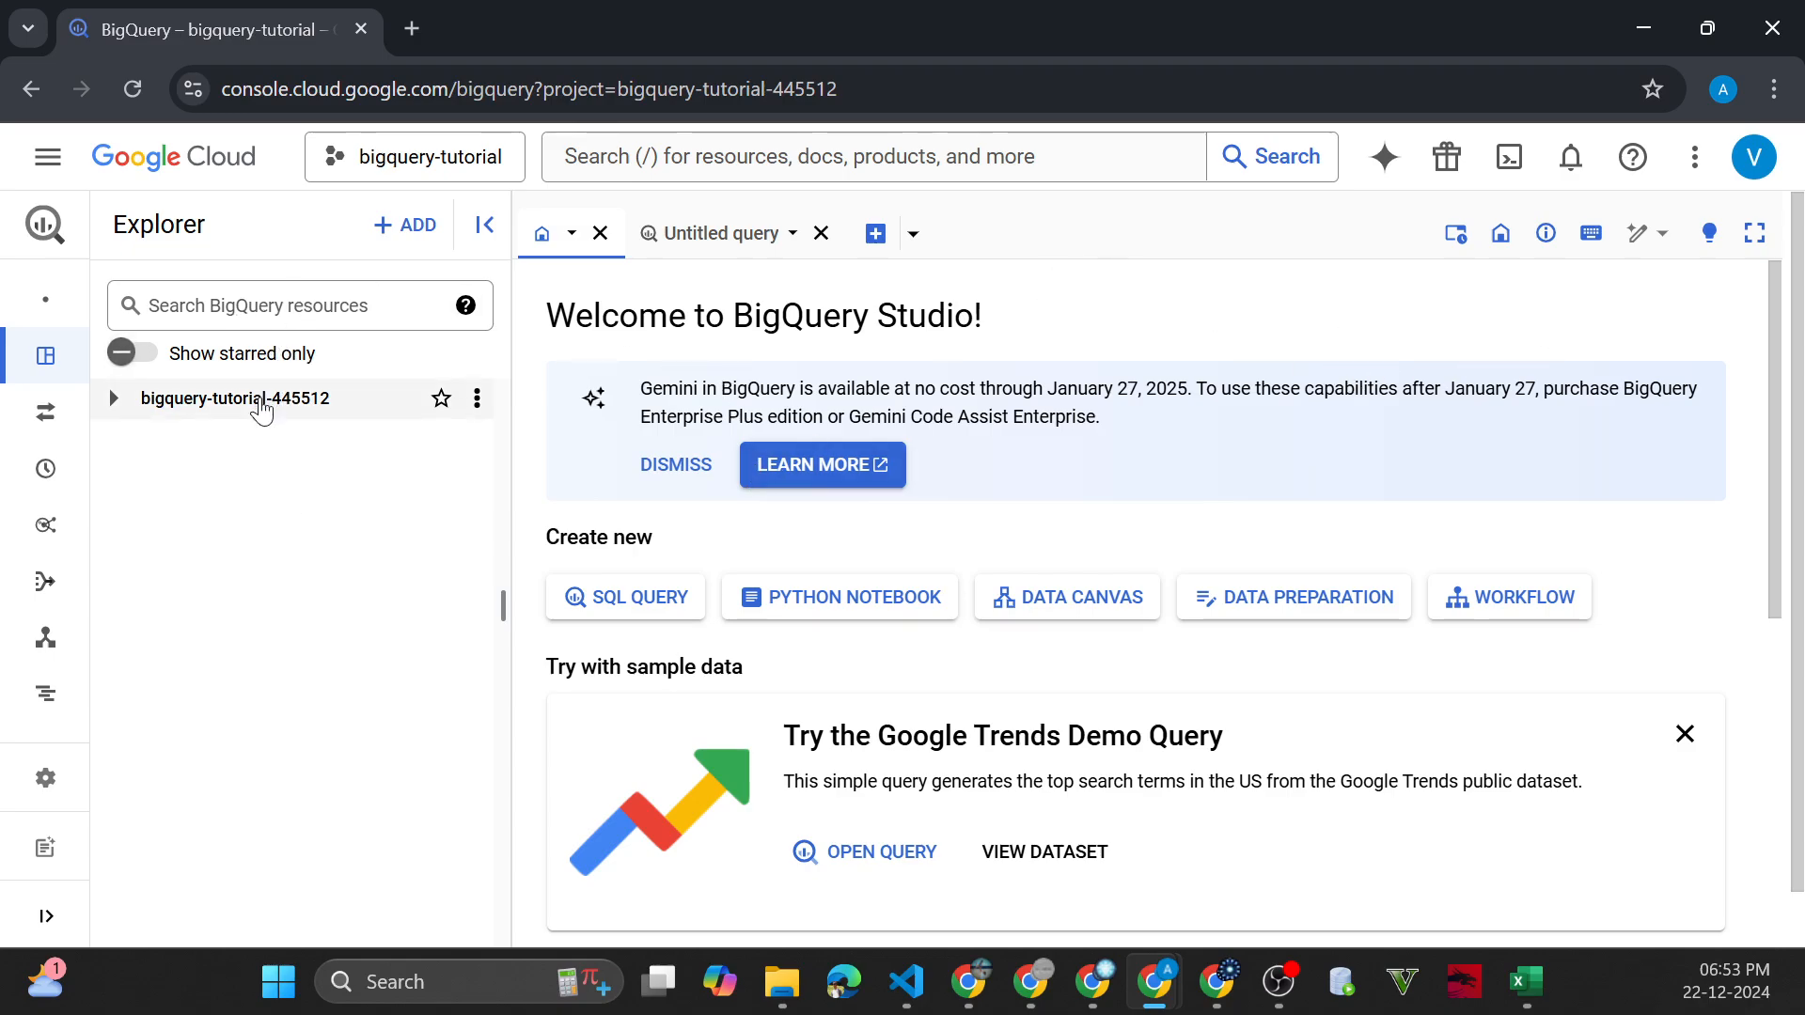
Expand the bigquery-tutorial project in the explorer and start a new dataset in it with the dataset ID hr
mouse_move(49, 416)
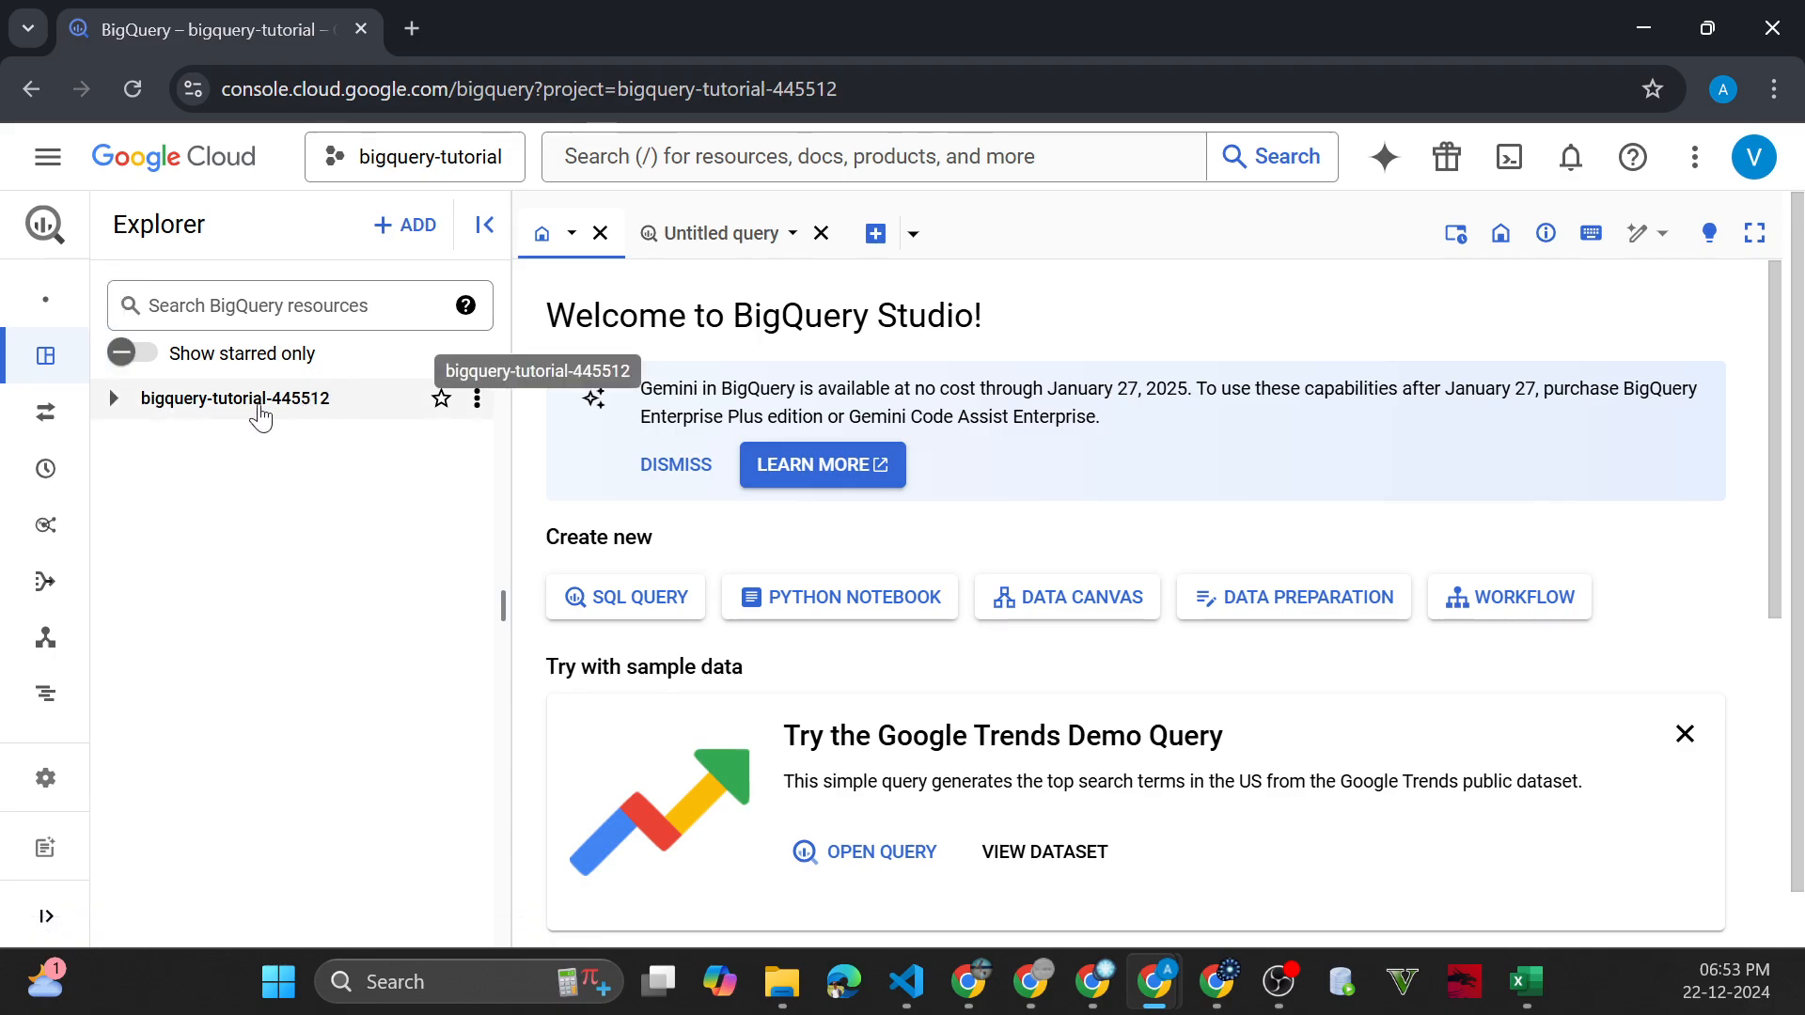
click(113, 399)
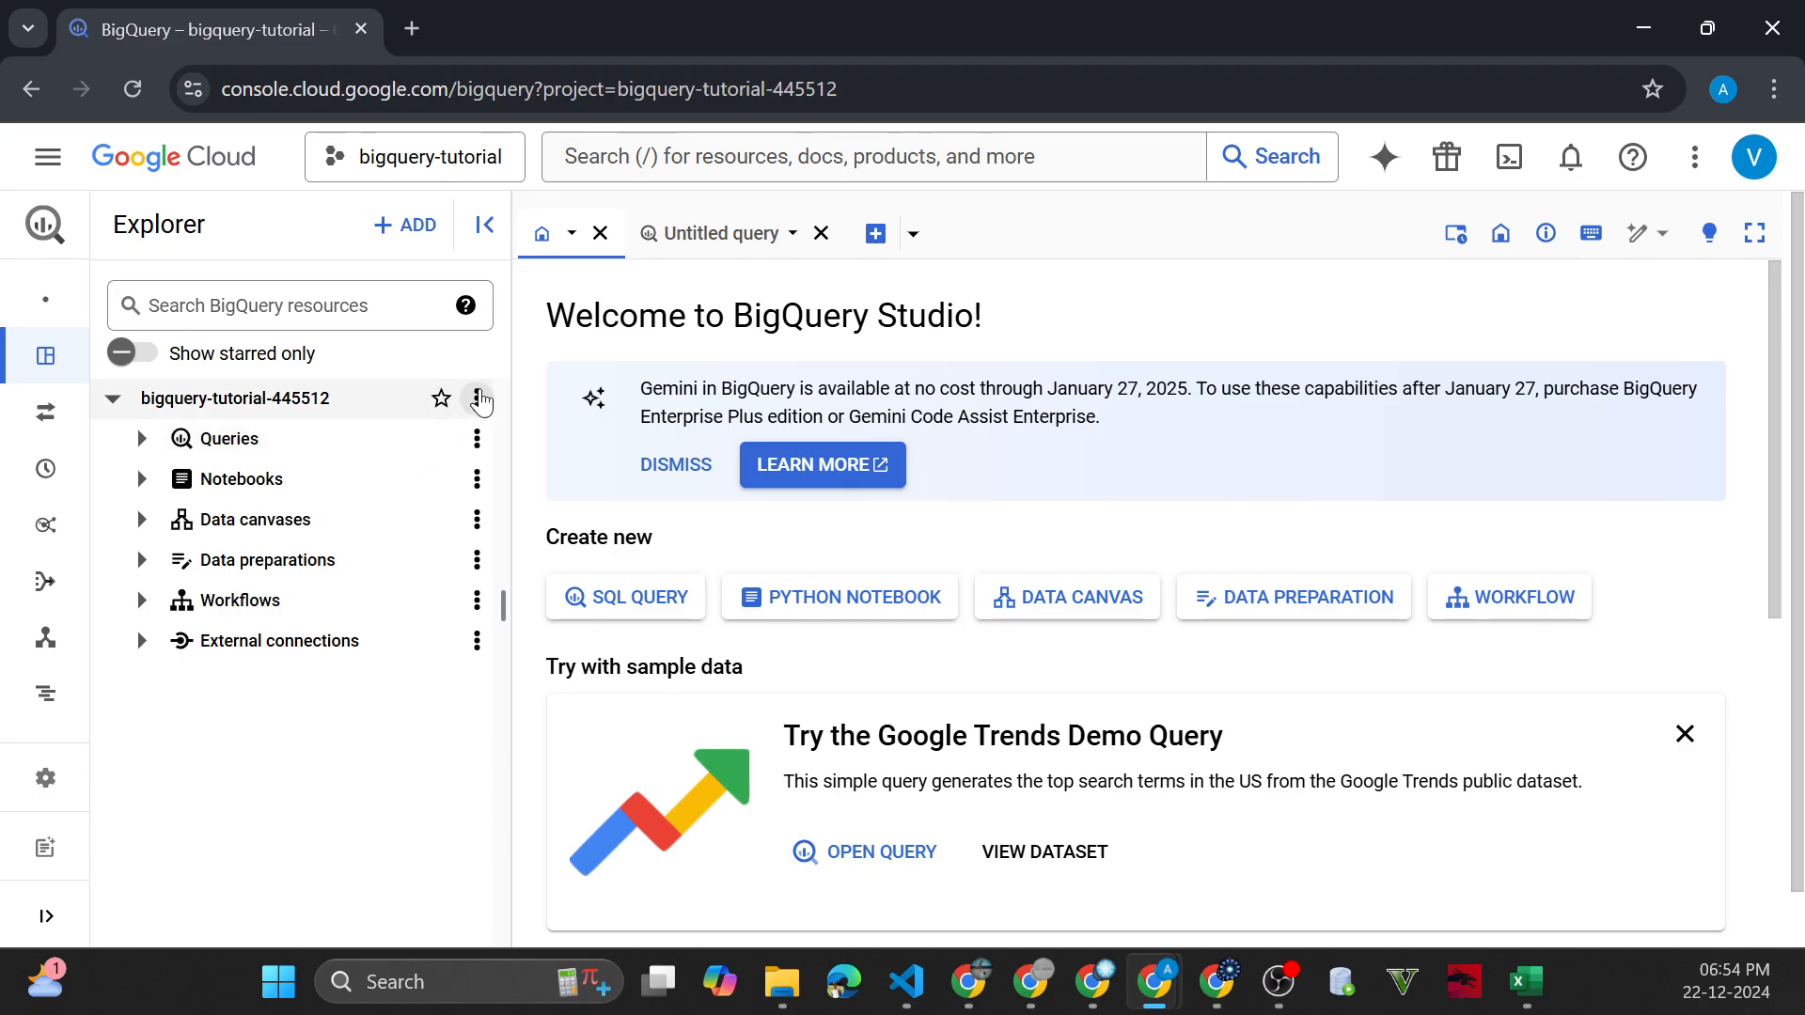
click(477, 398)
click(551, 448)
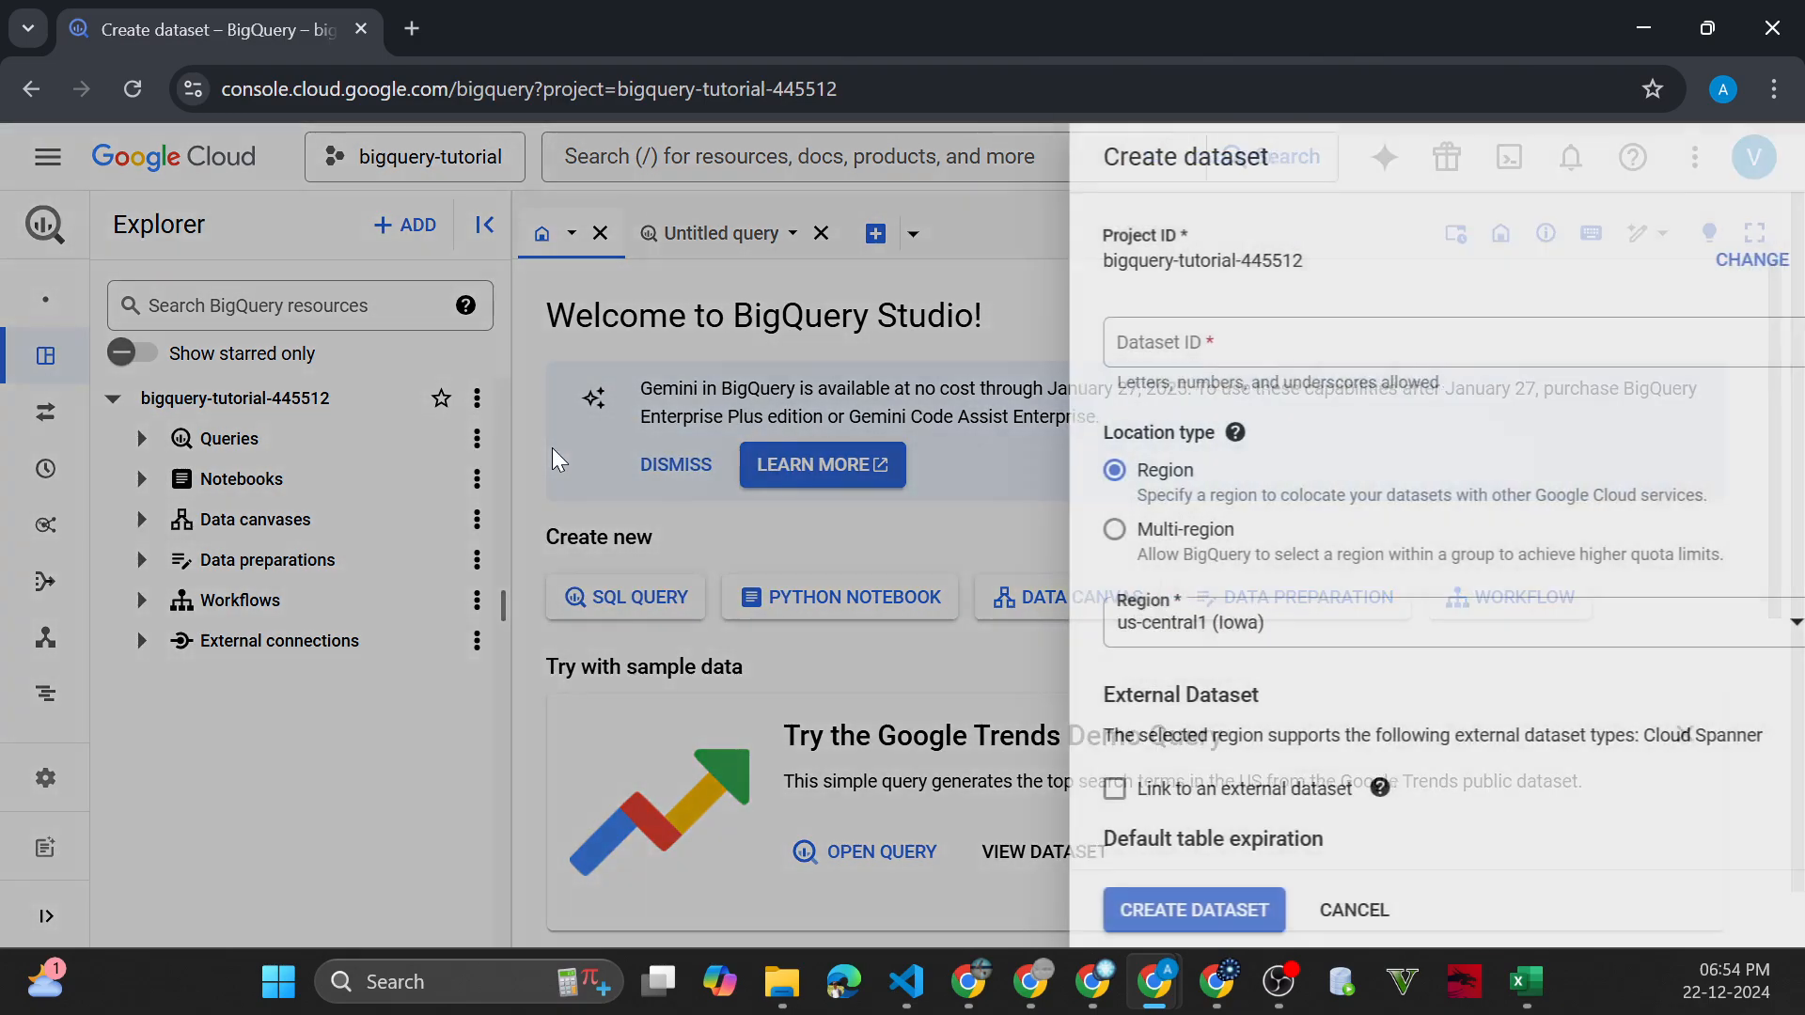
click(1198, 334)
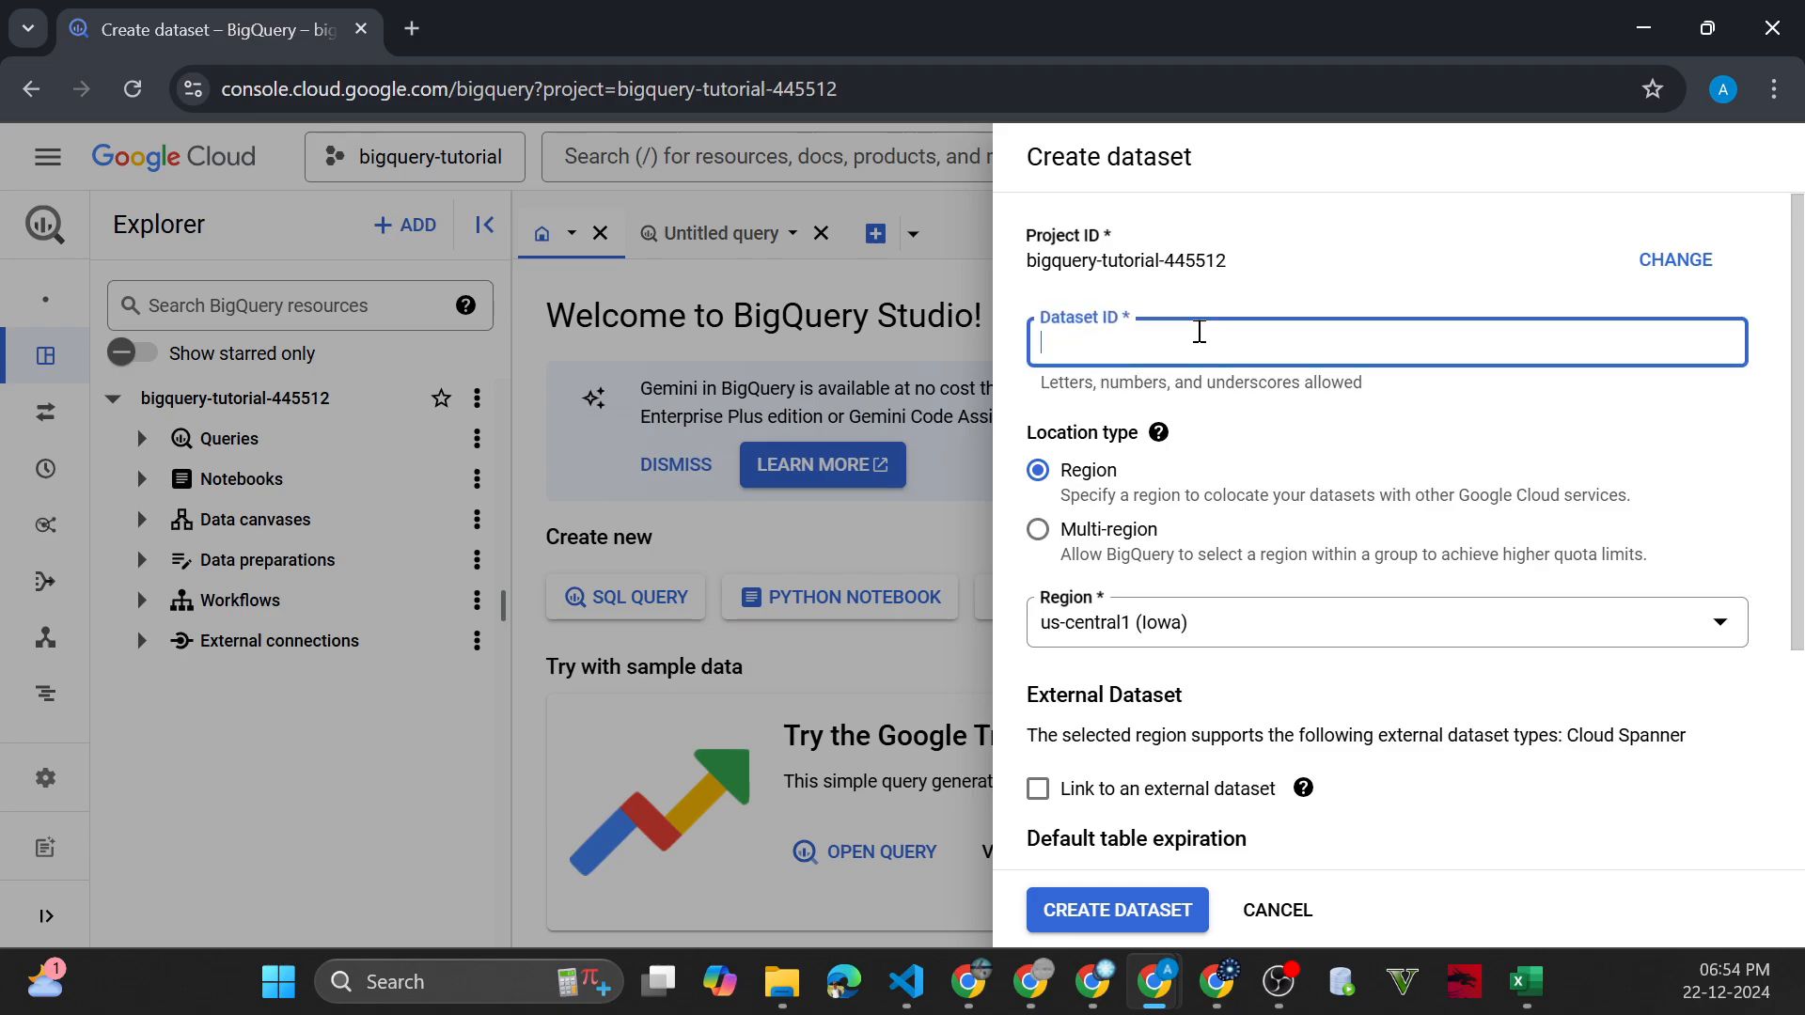
text(hr)
Set the new dataset's location type to Region and its region to us-central1 (Iowa)
click(1108, 538)
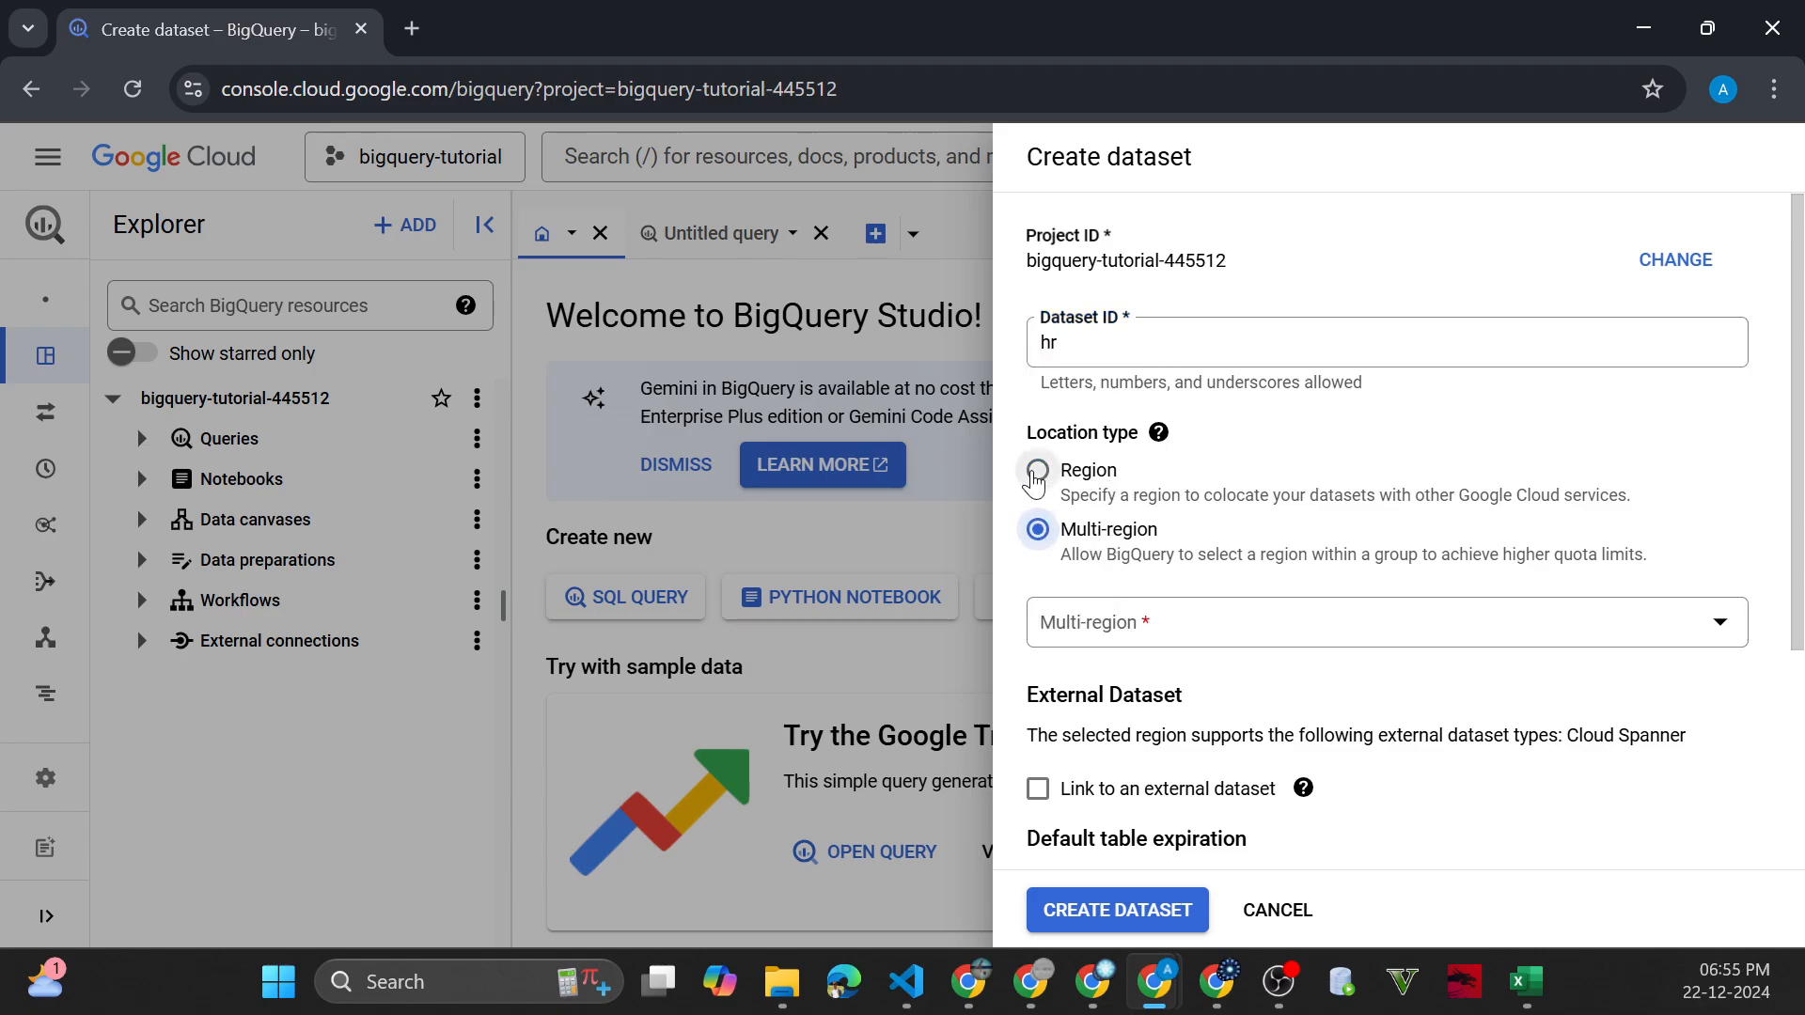
click(1038, 470)
click(1162, 625)
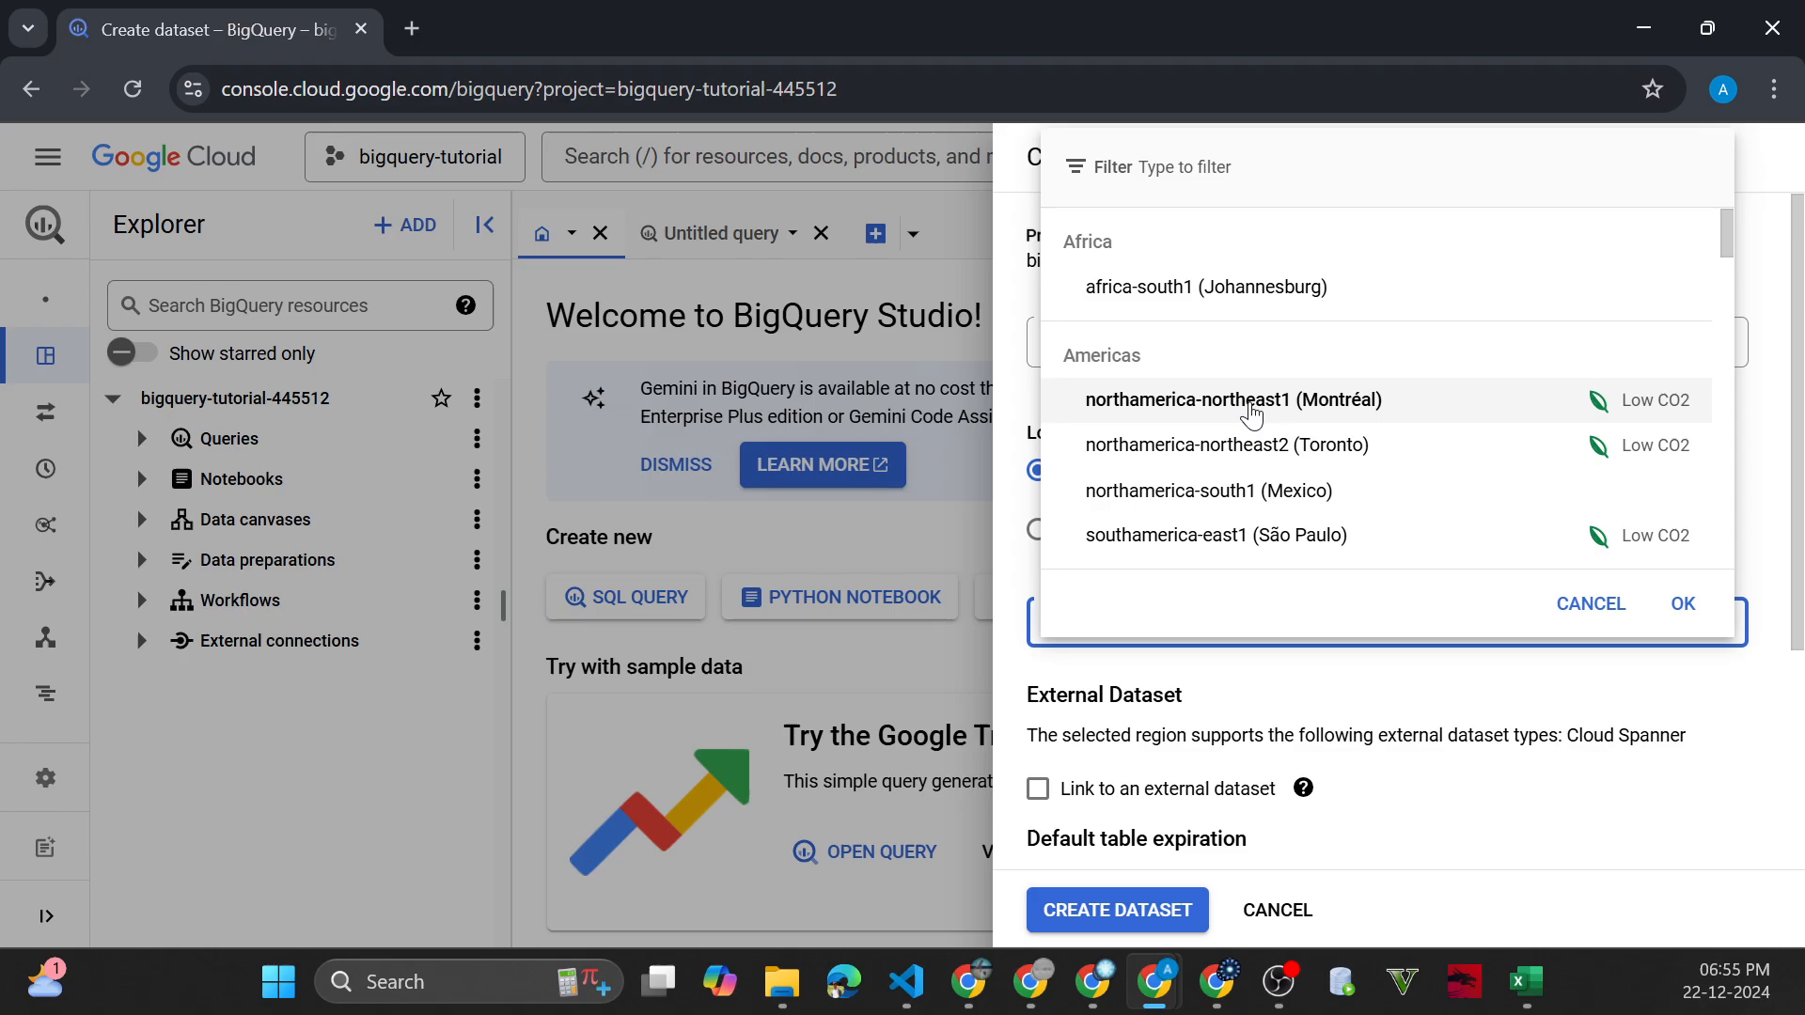
scroll(1253, 413, down, 3)
scroll(1251, 411, down, 1)
scroll(1250, 412, up, 1)
click(1203, 357)
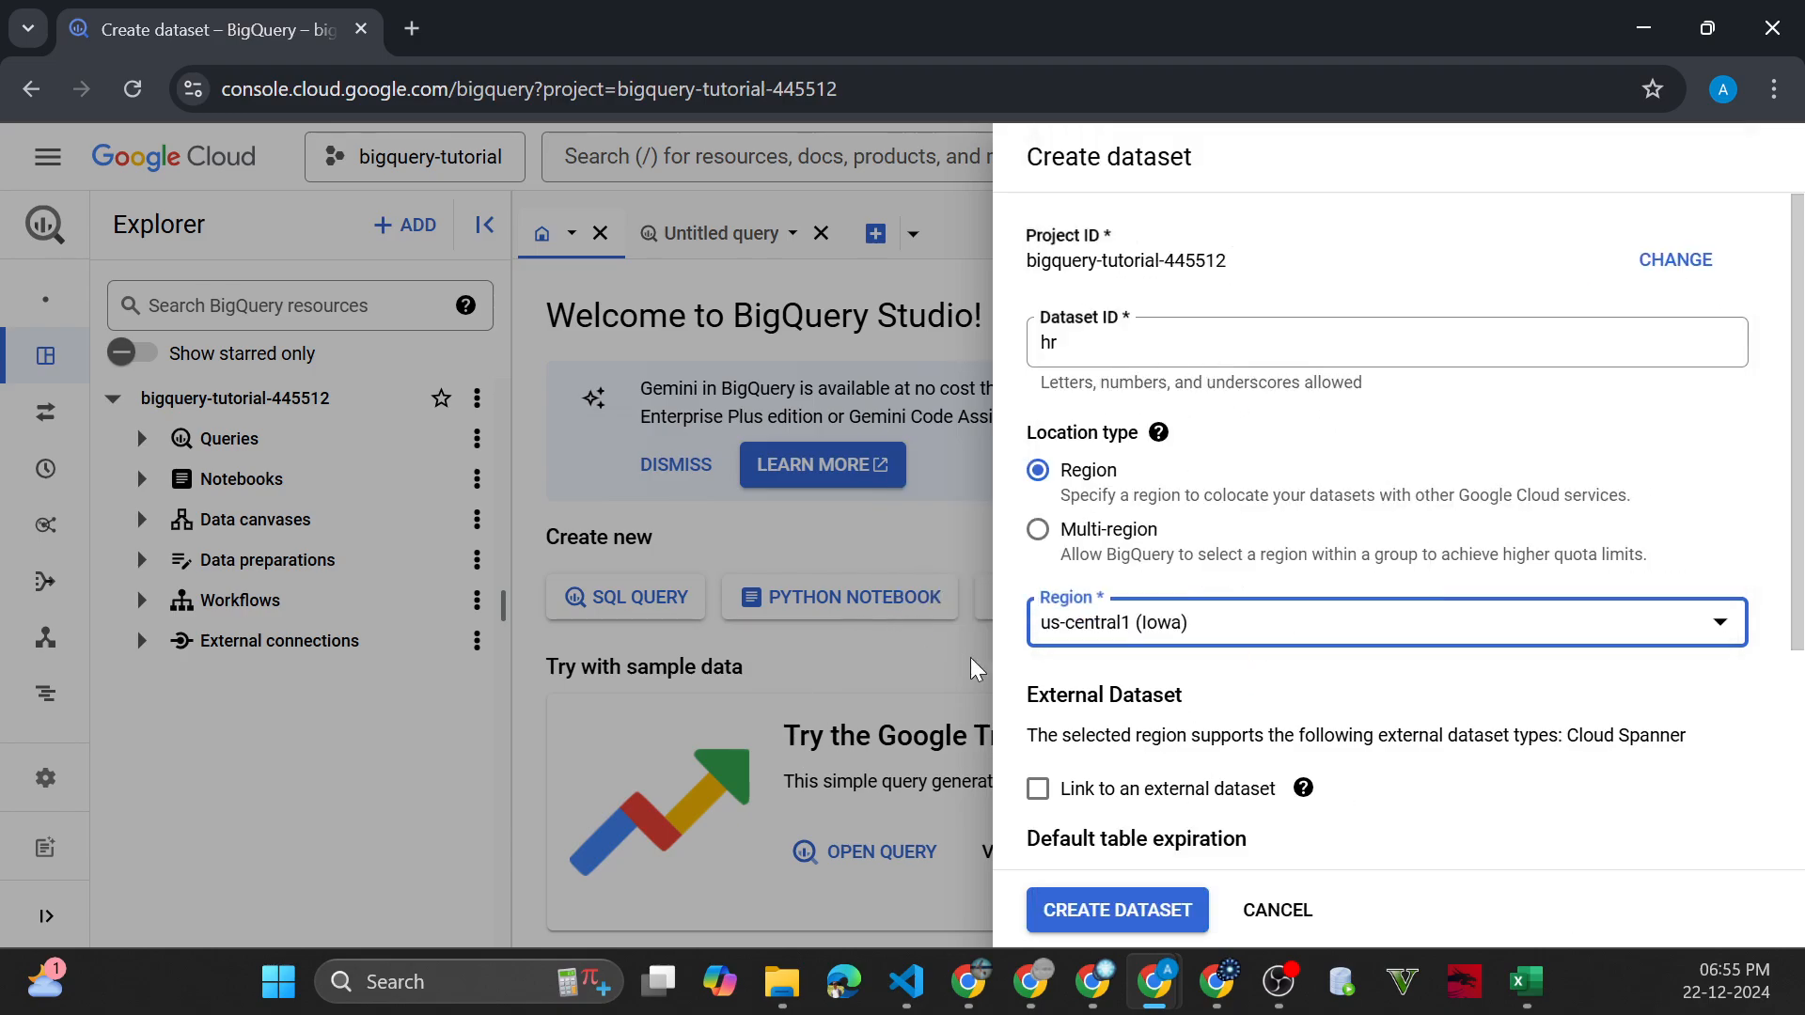
Create the hr dataset with the remaining settings at their defaults and bring up the untitled query editor
scroll(1286, 707, down, 2)
scroll(1286, 707, down, 2)
click(1169, 910)
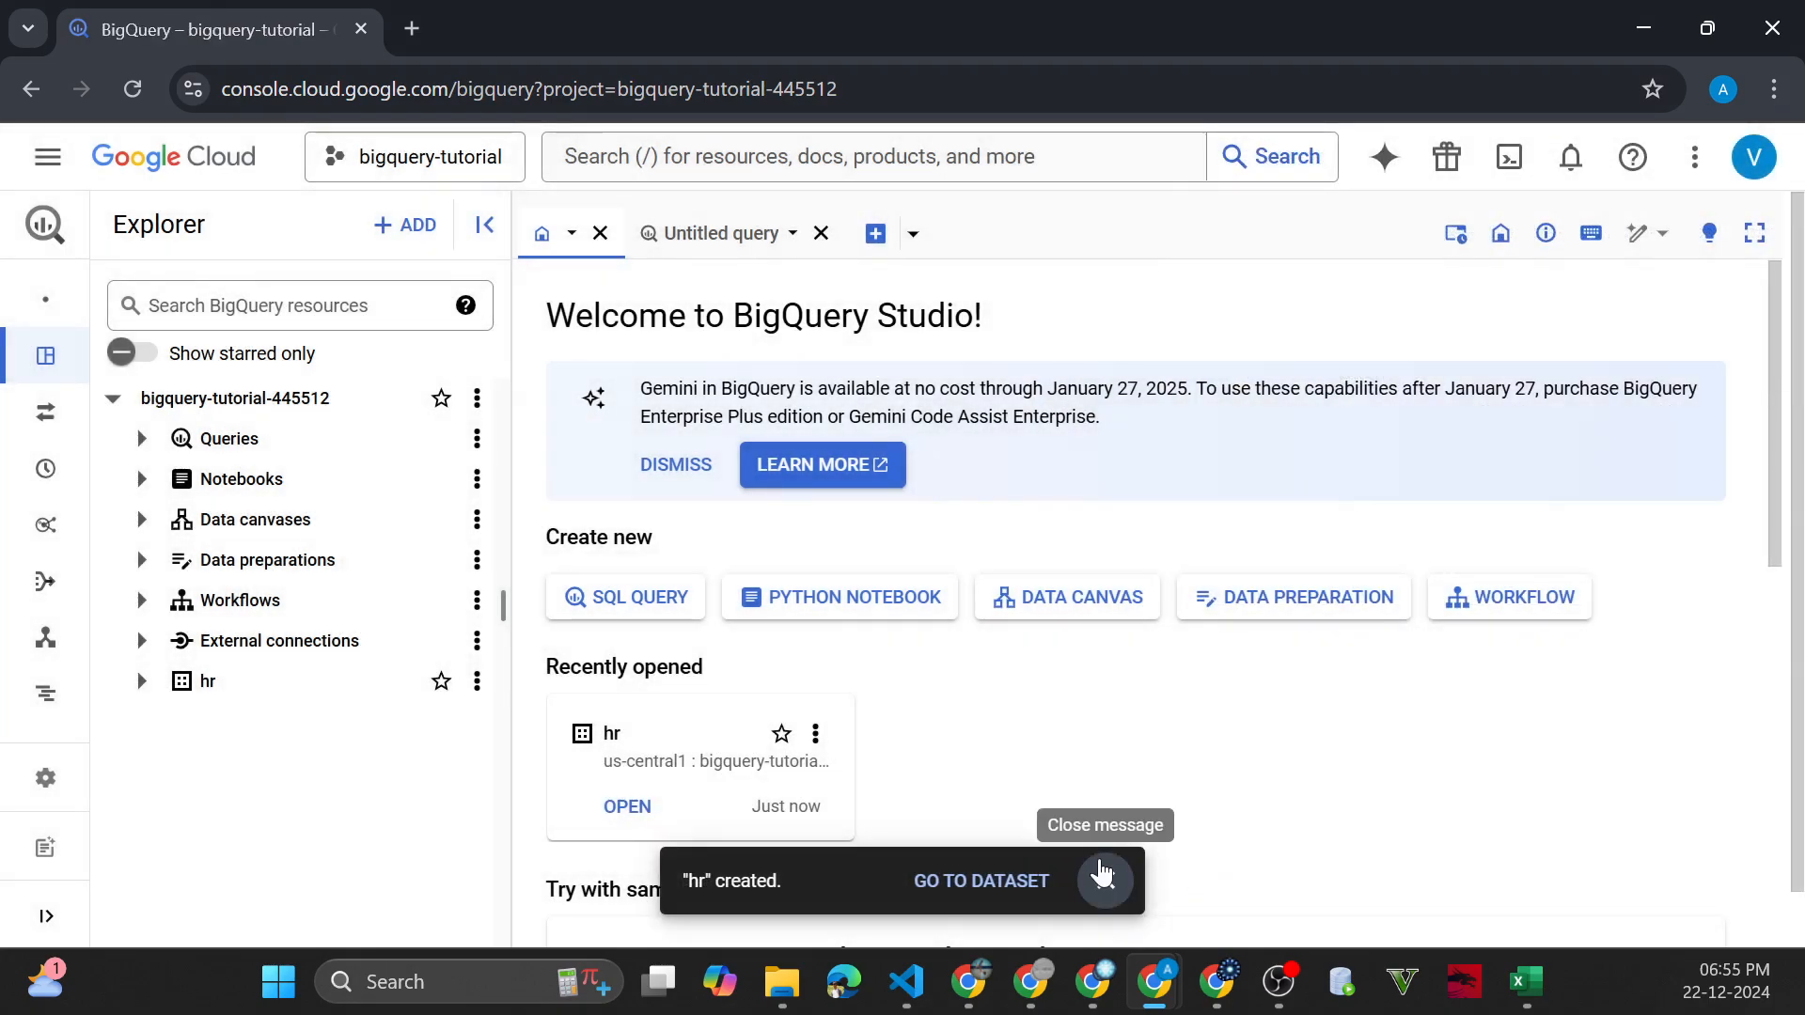
click(1118, 893)
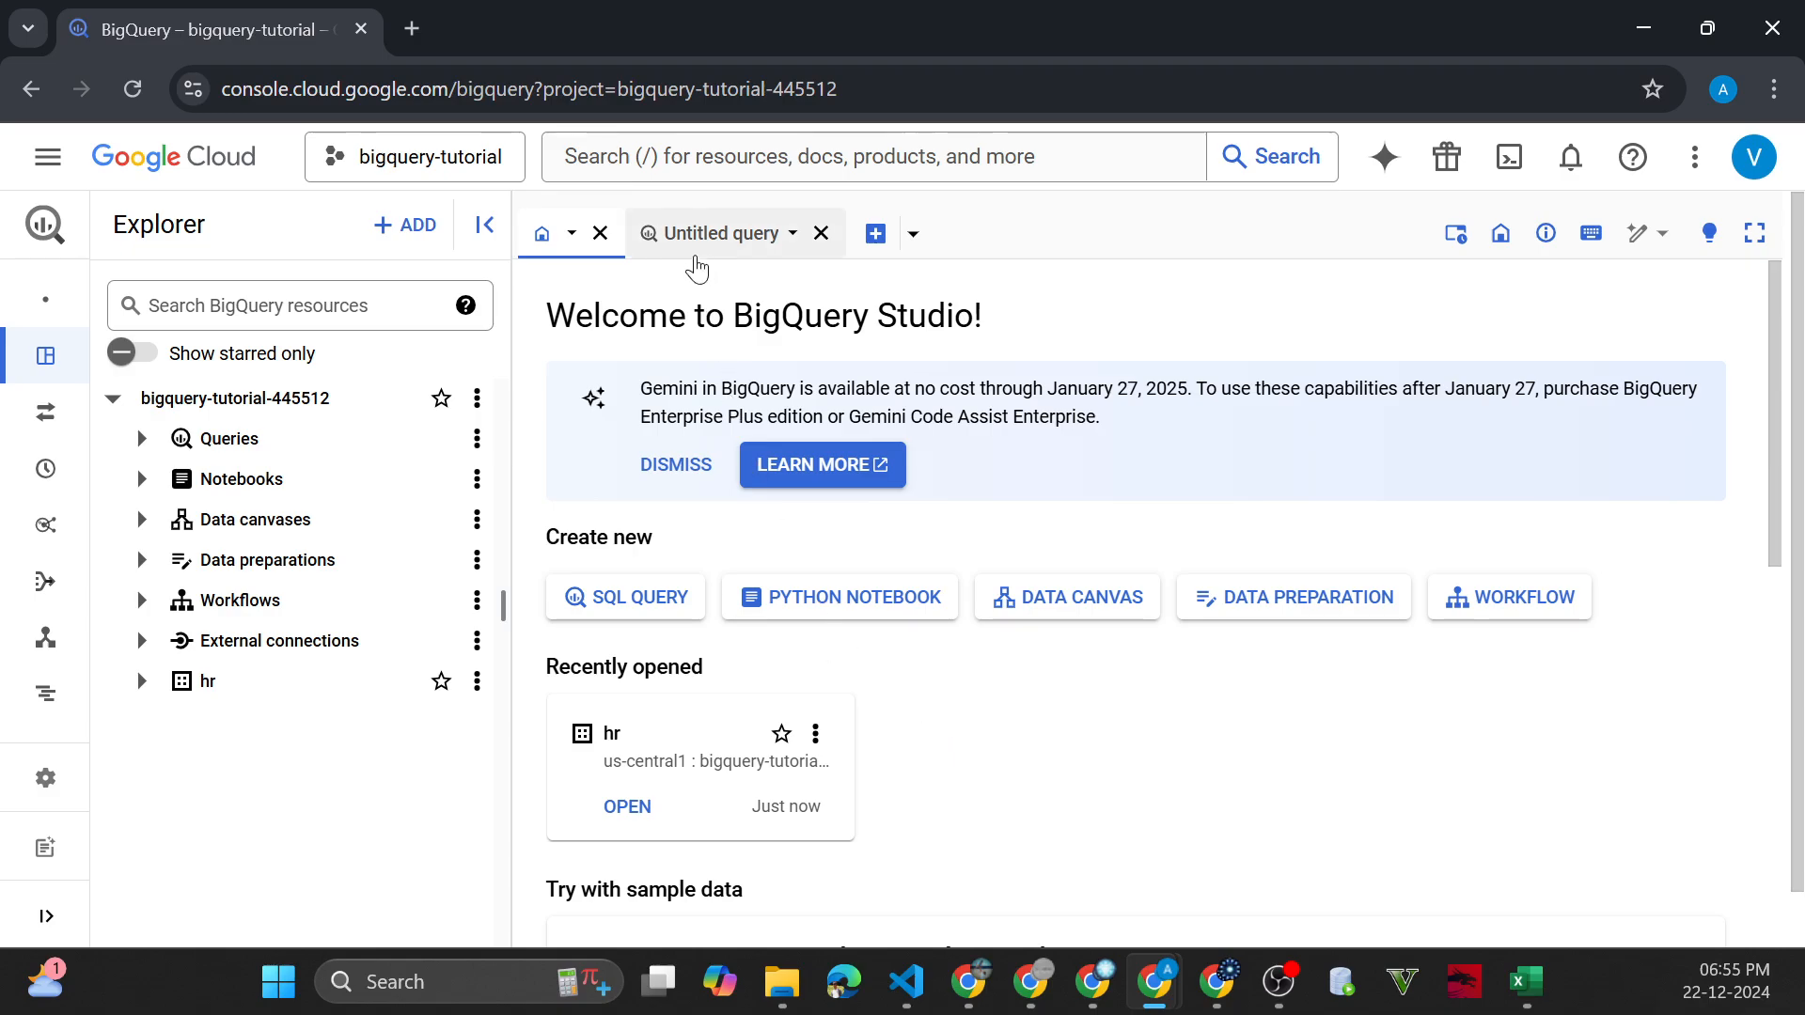
click(697, 246)
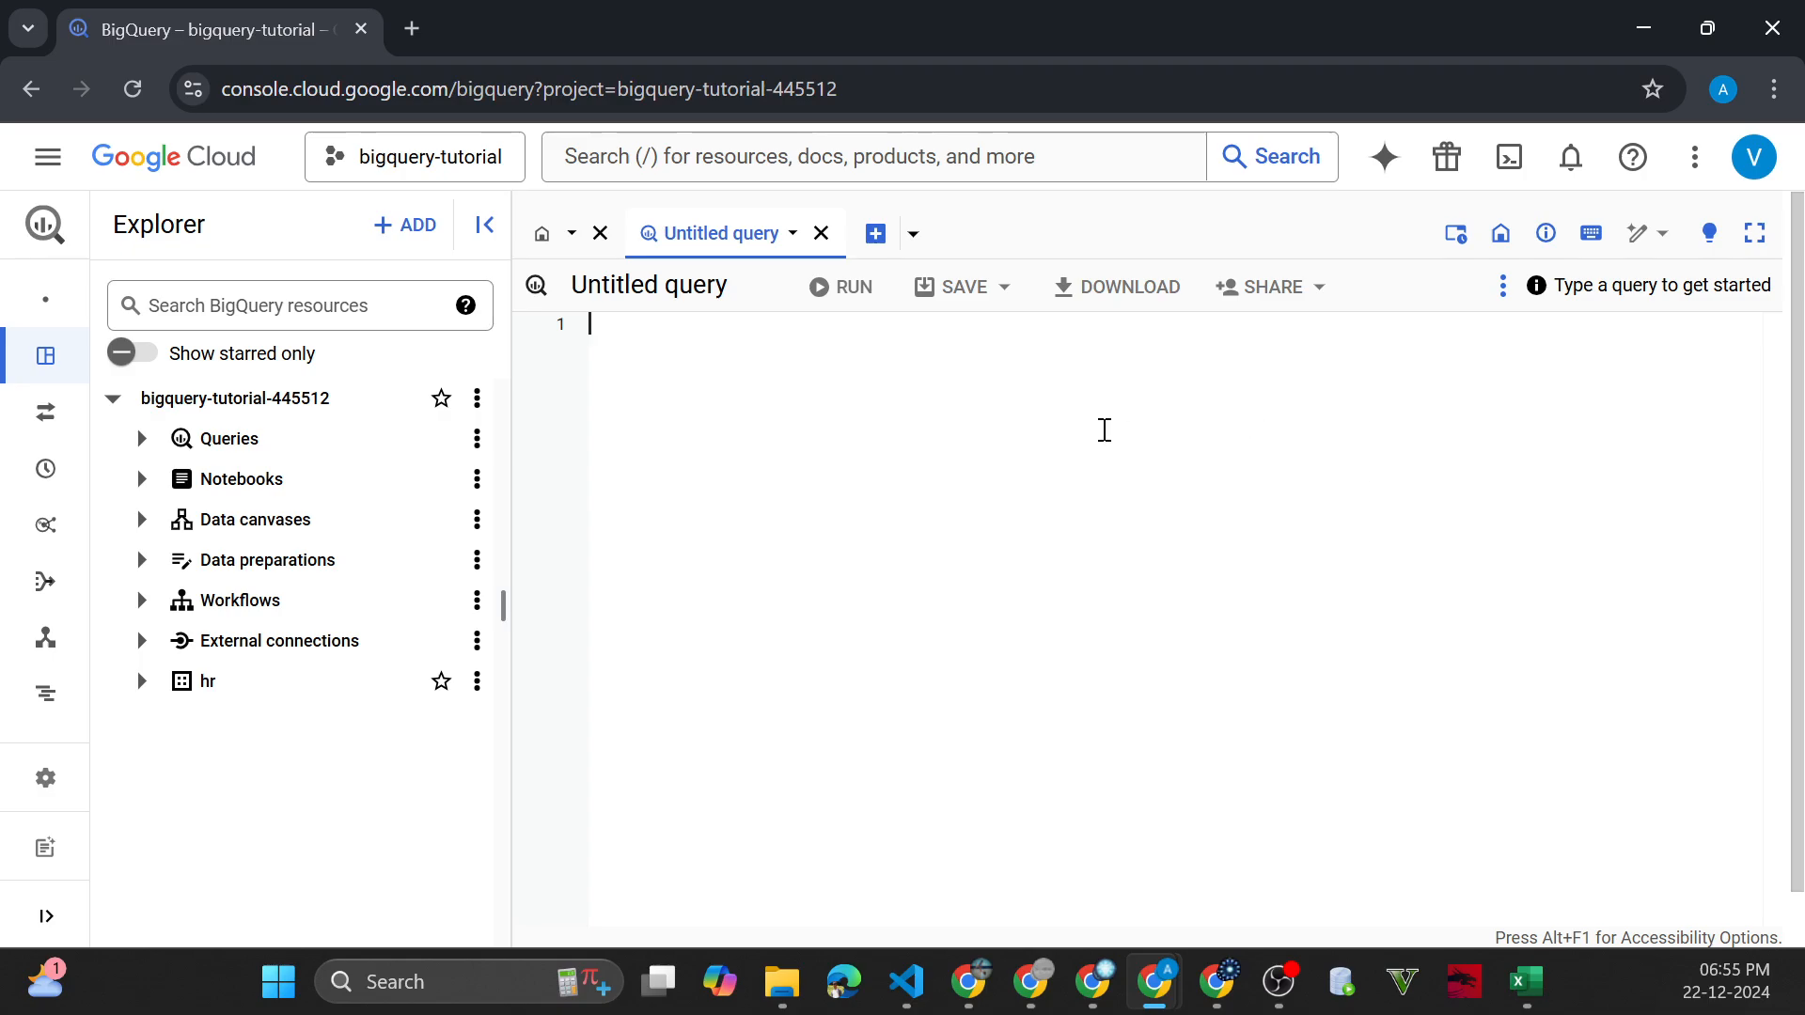
Search the web for "github vanakamgcp" in a new browser tab and look through the results for the repository
click(413, 29)
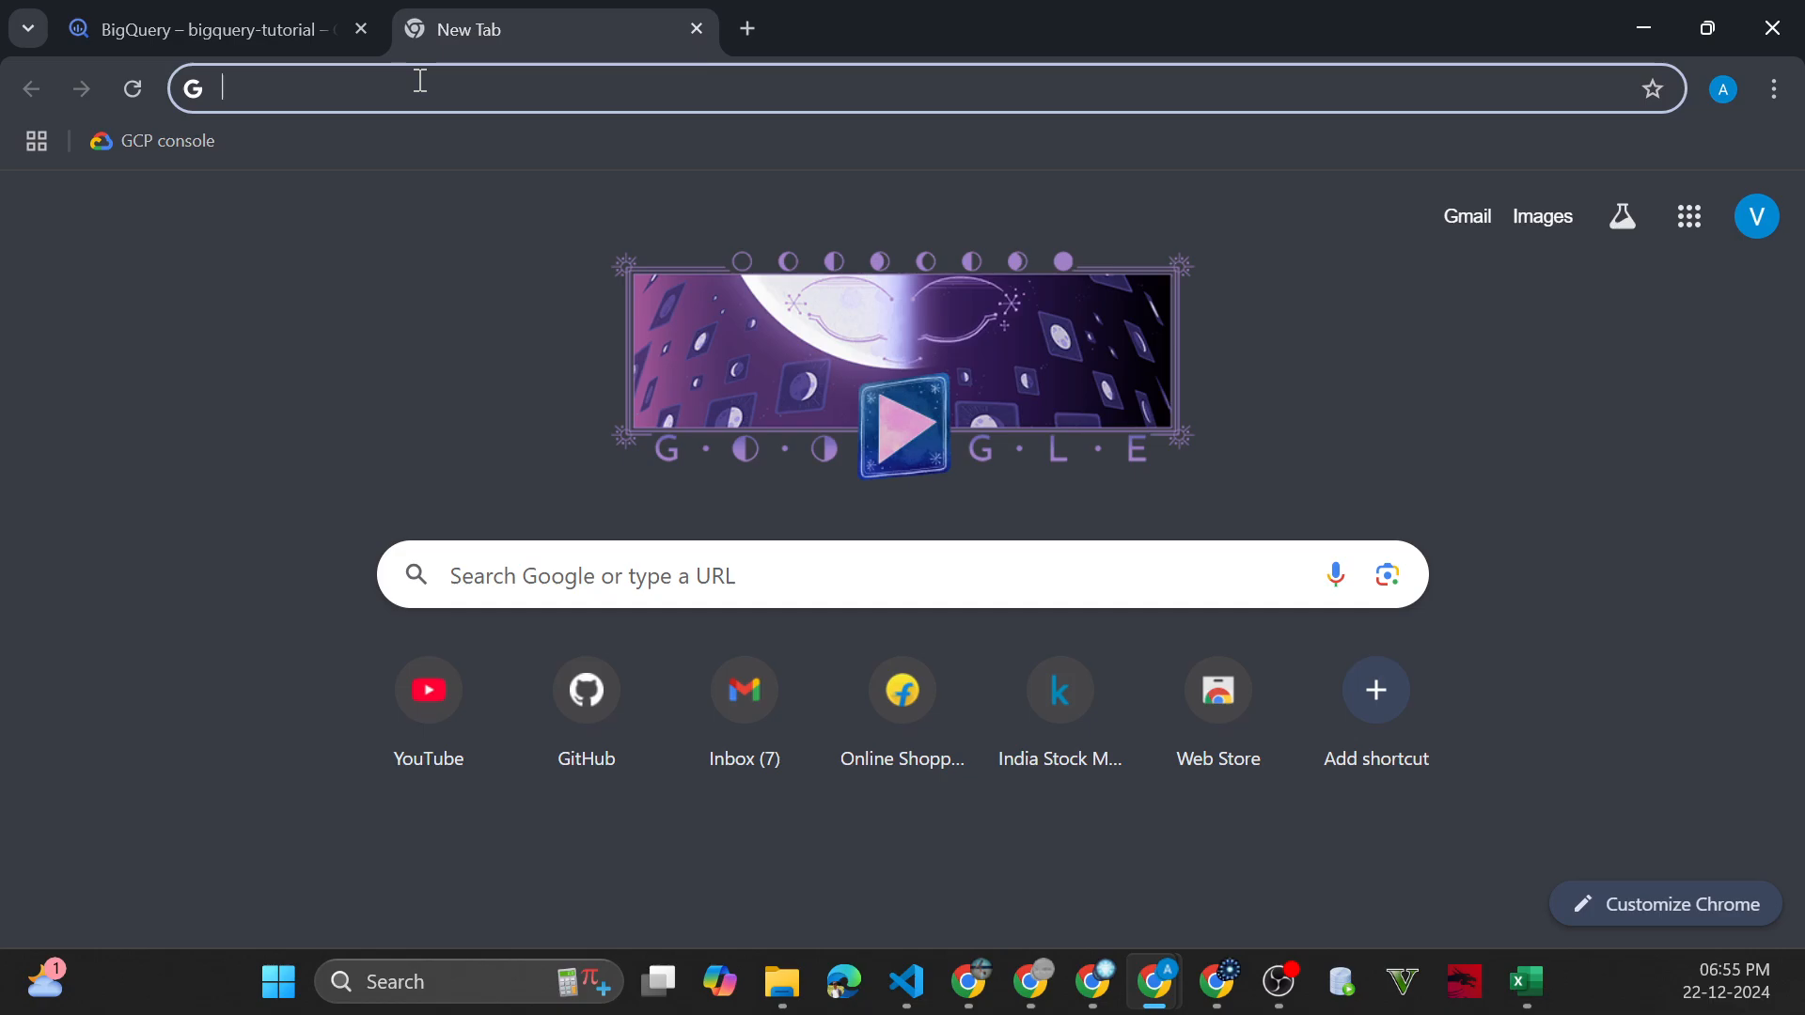
text(gith)
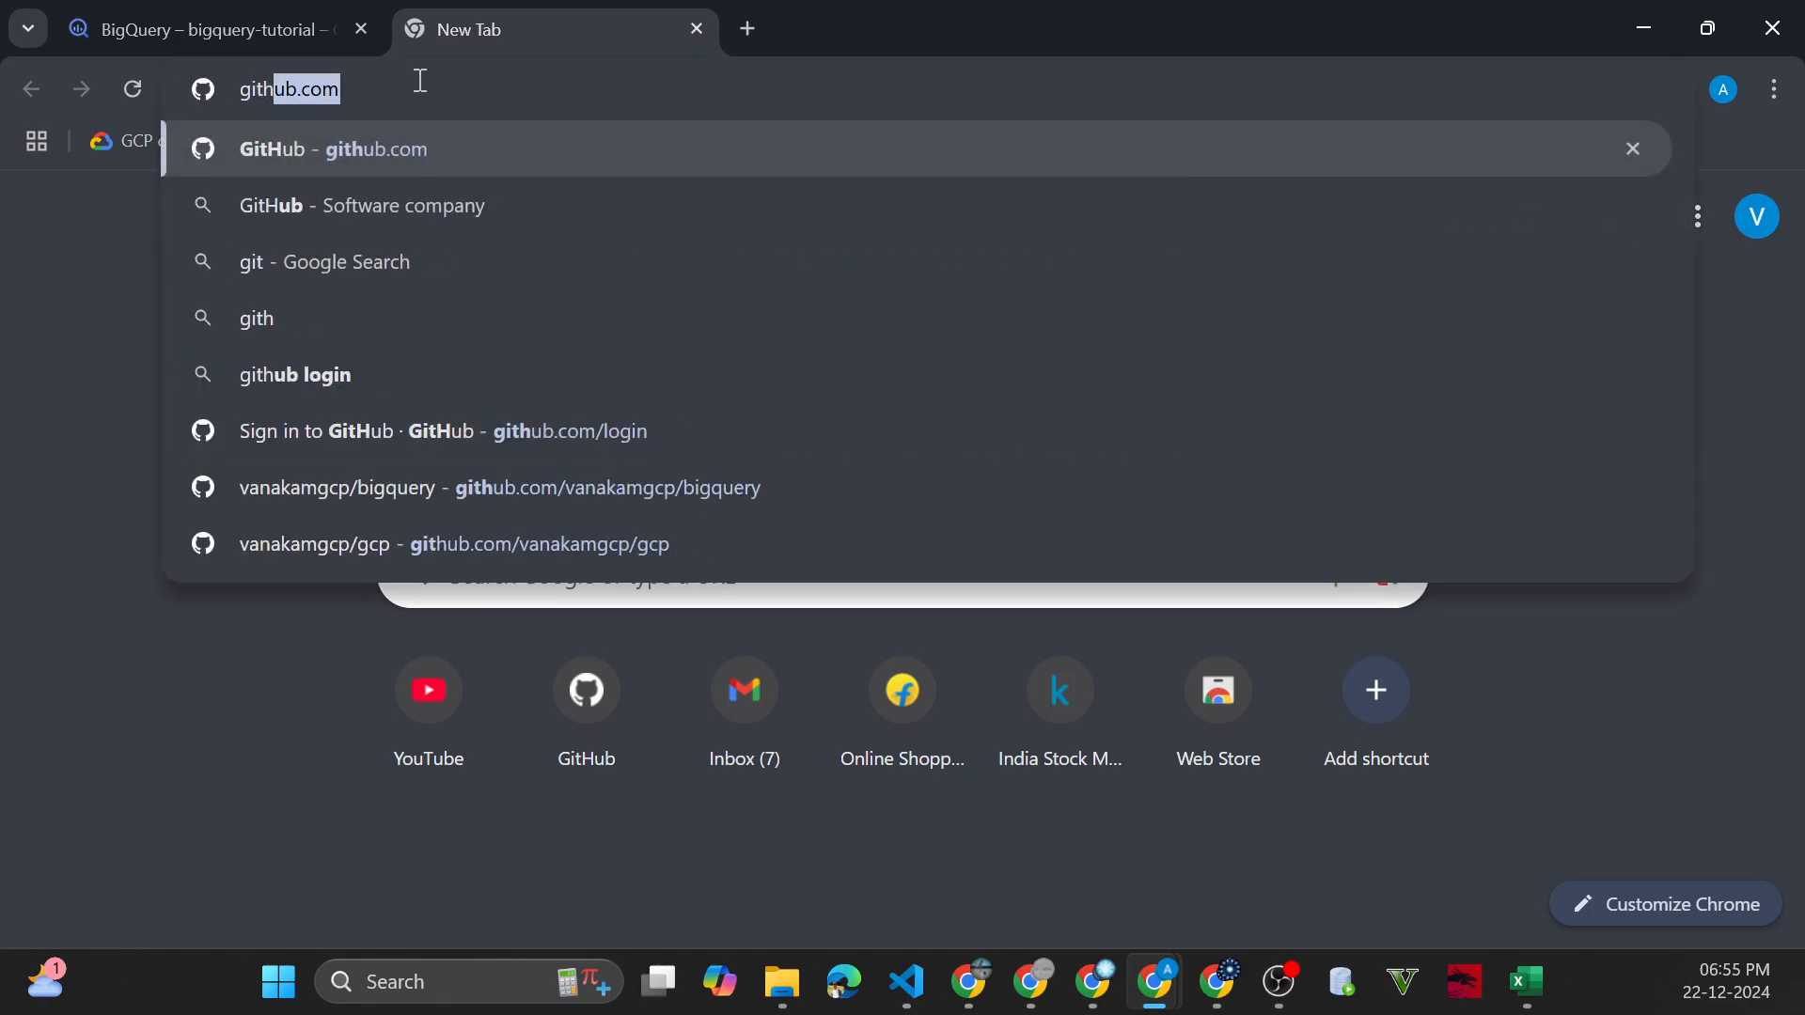
text(ub vanakamgcp)
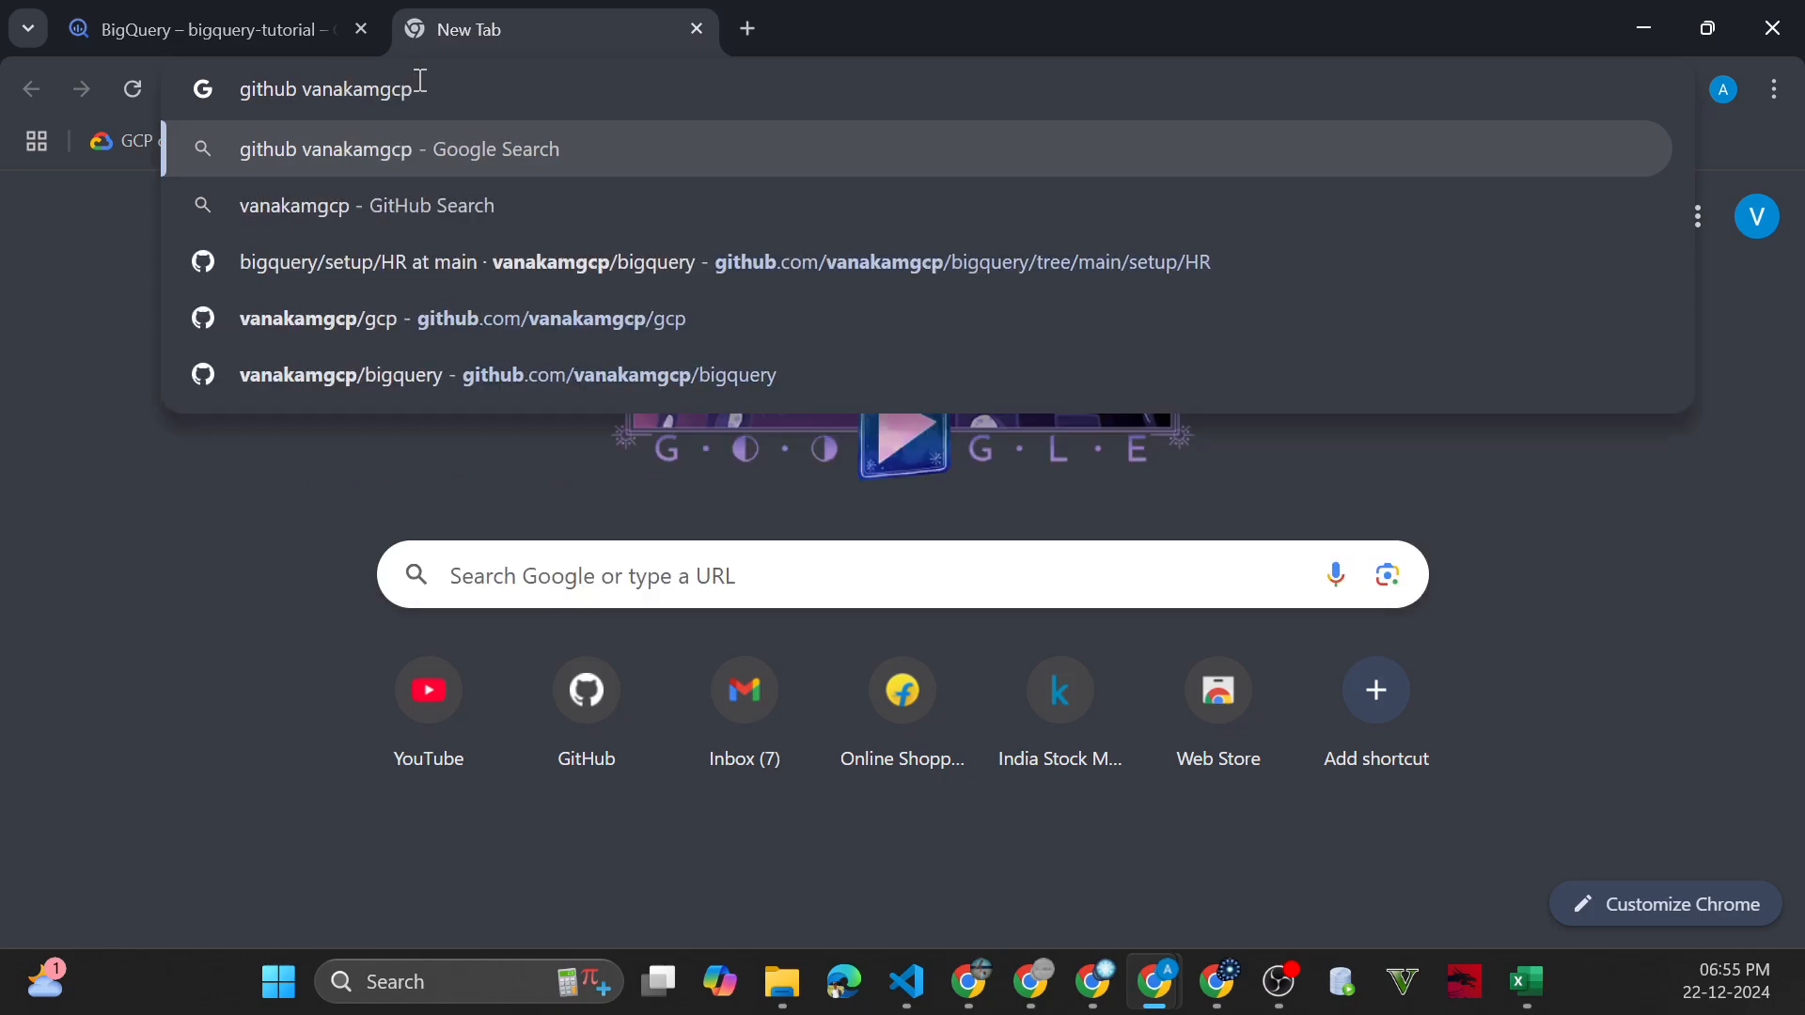
key(Return)
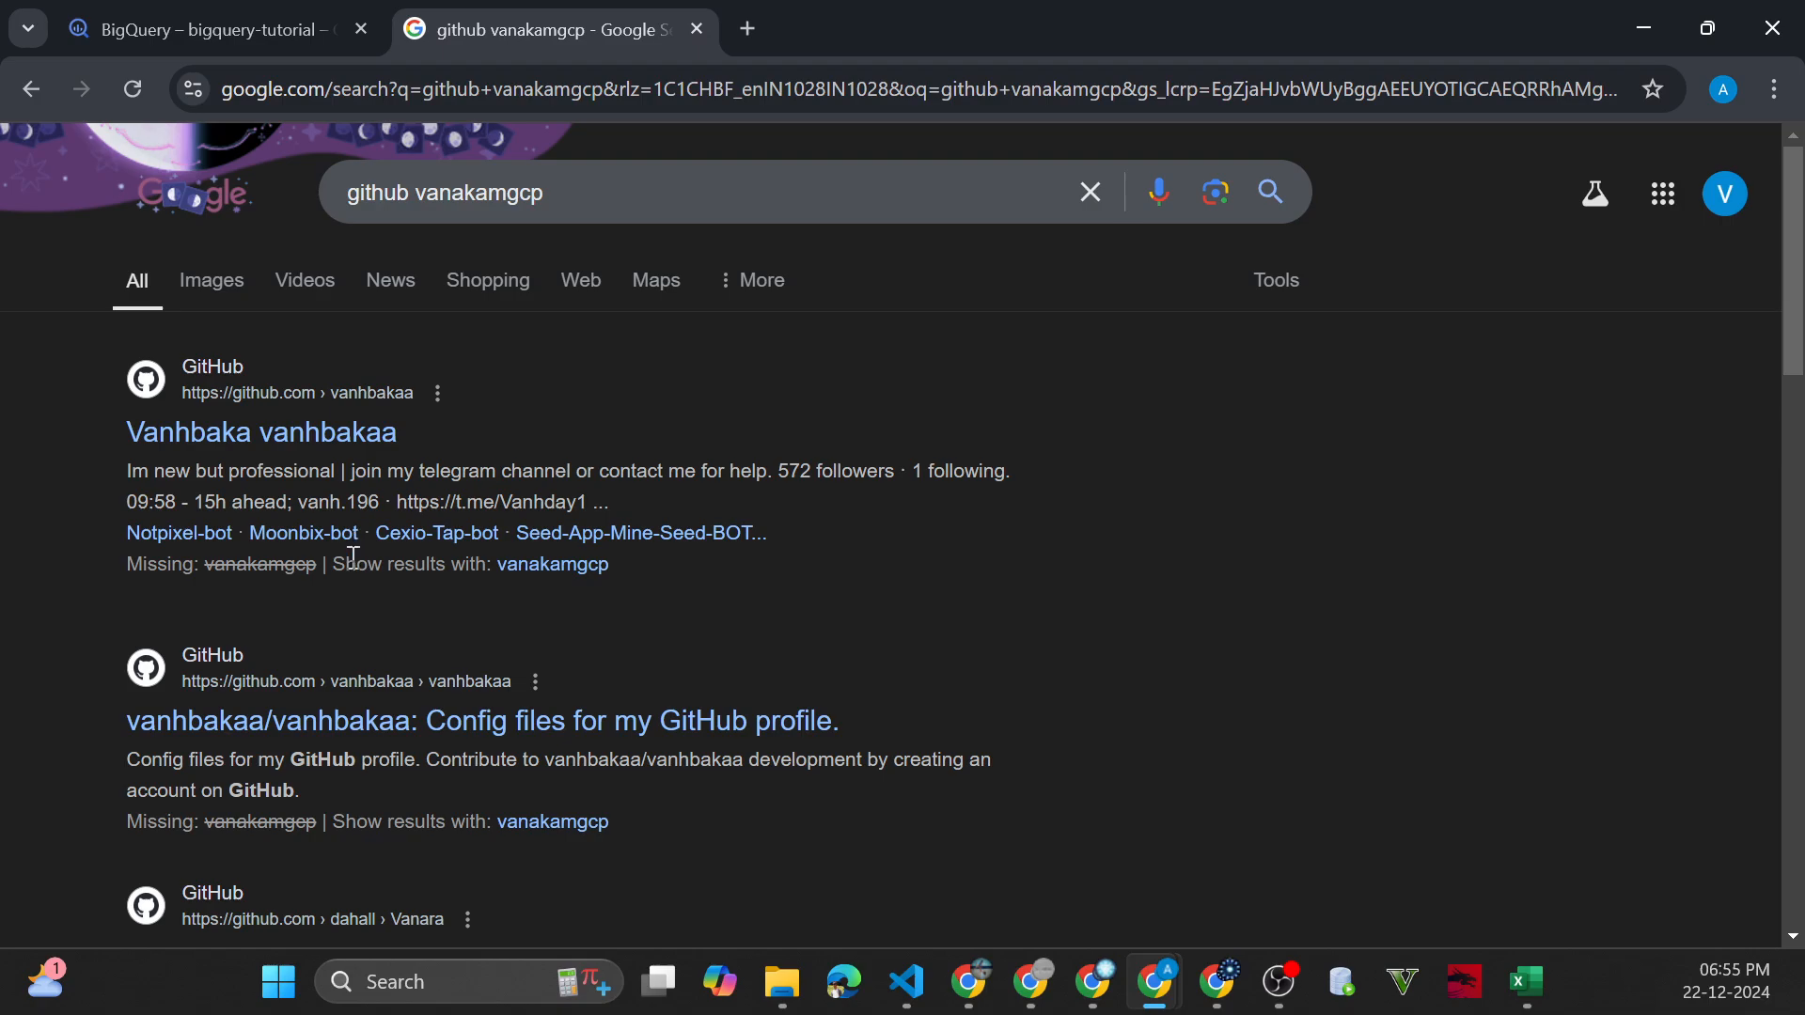
scroll(577, 710, down, 4)
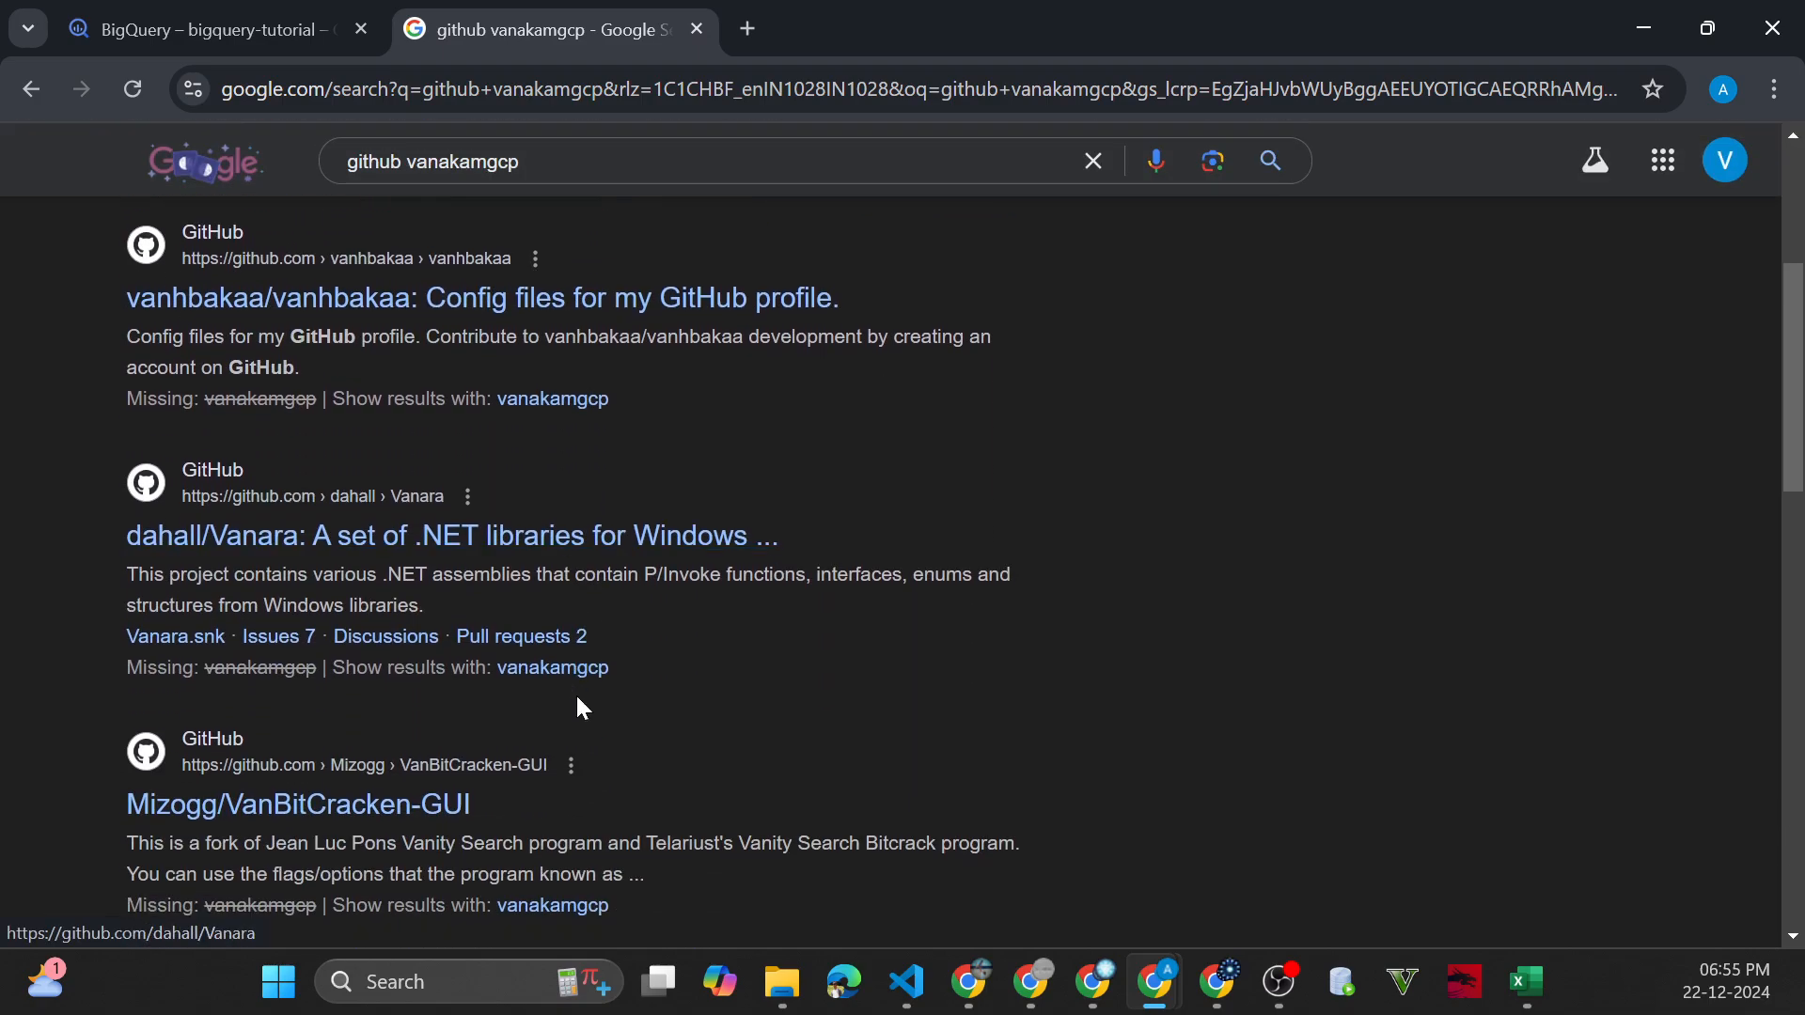
scroll(583, 709, down, 5)
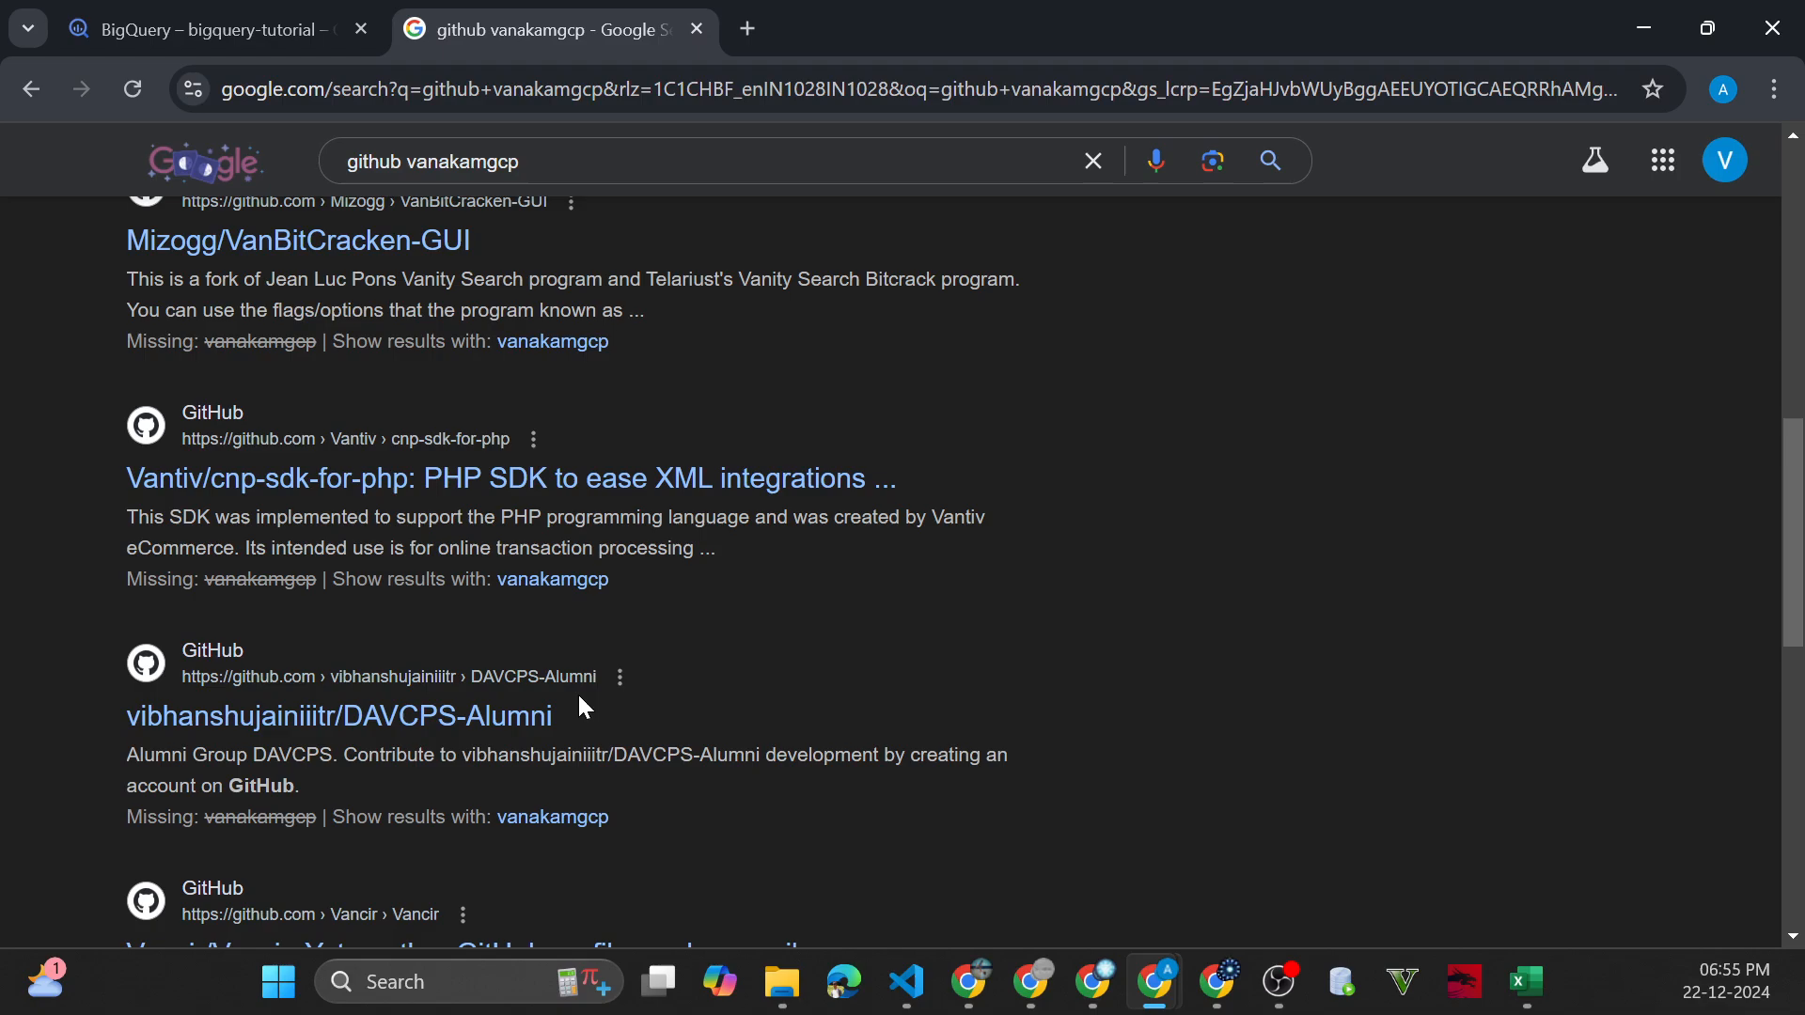
scroll(577, 692, down, 4)
scroll(568, 669, up, 12)
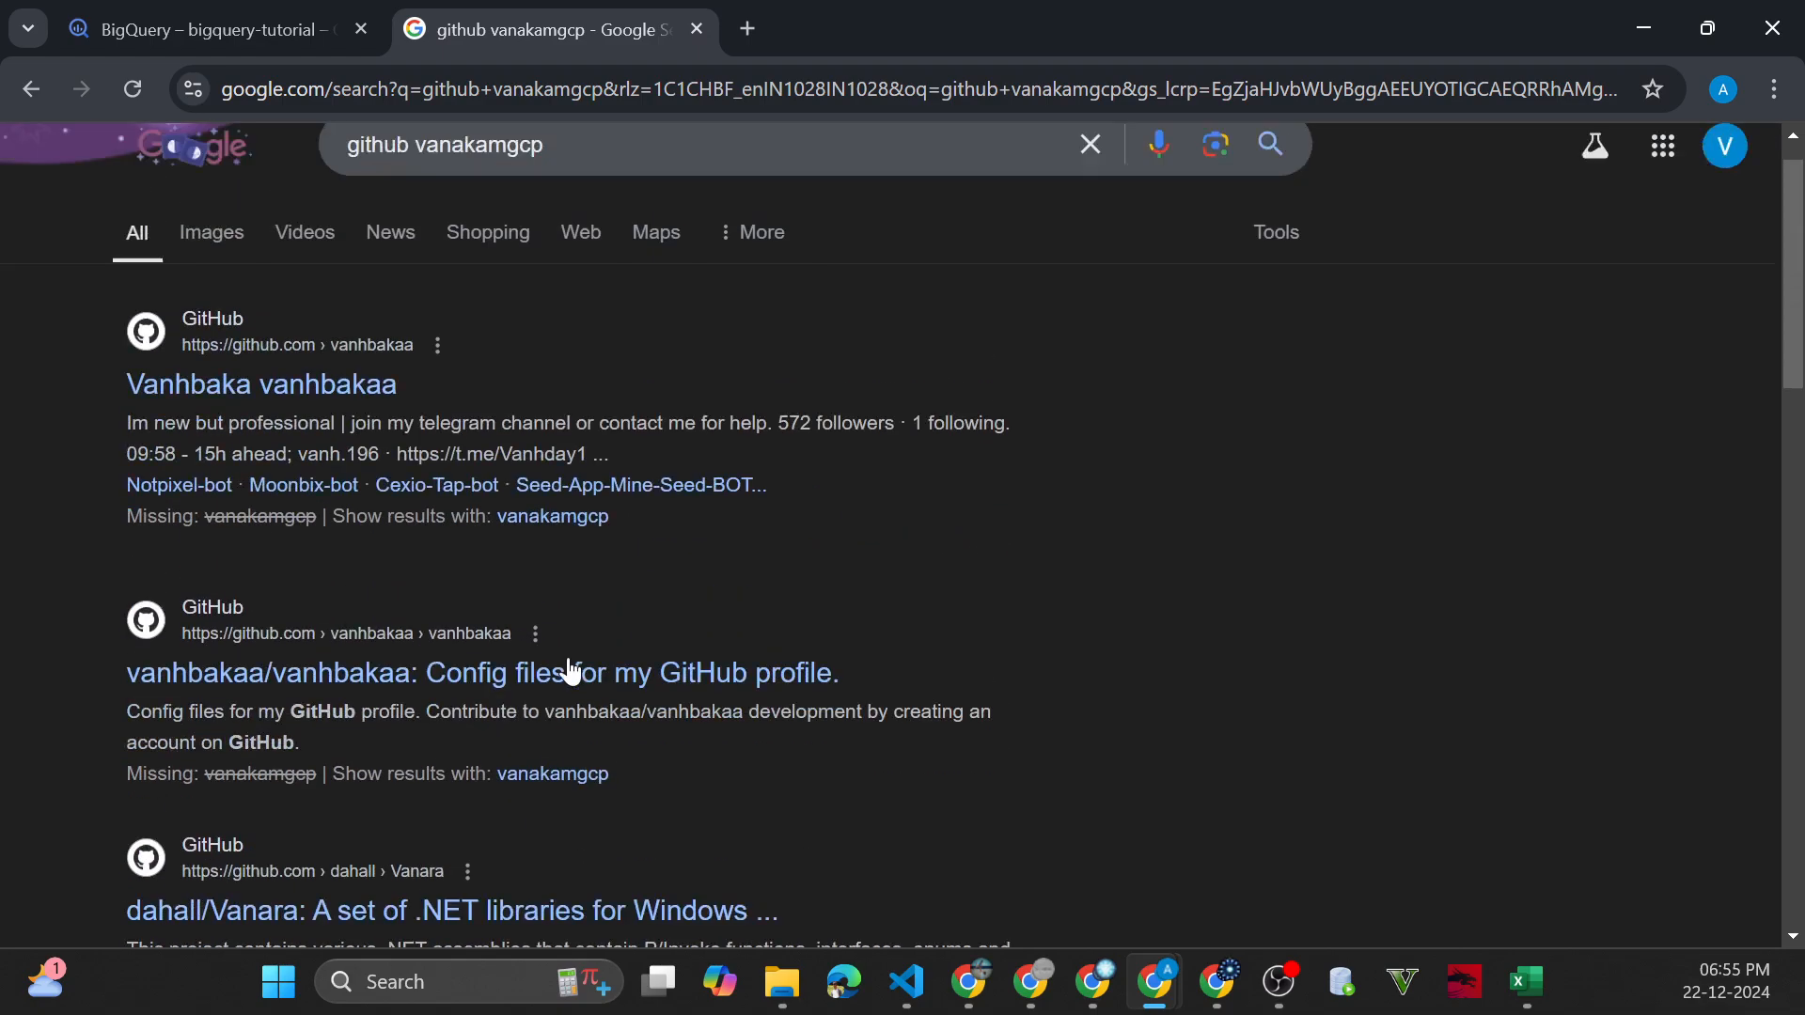
Shorten the web search to "github" and visit the GitHub site, dismissing its Copilot banner before closing that tab
click(536, 192)
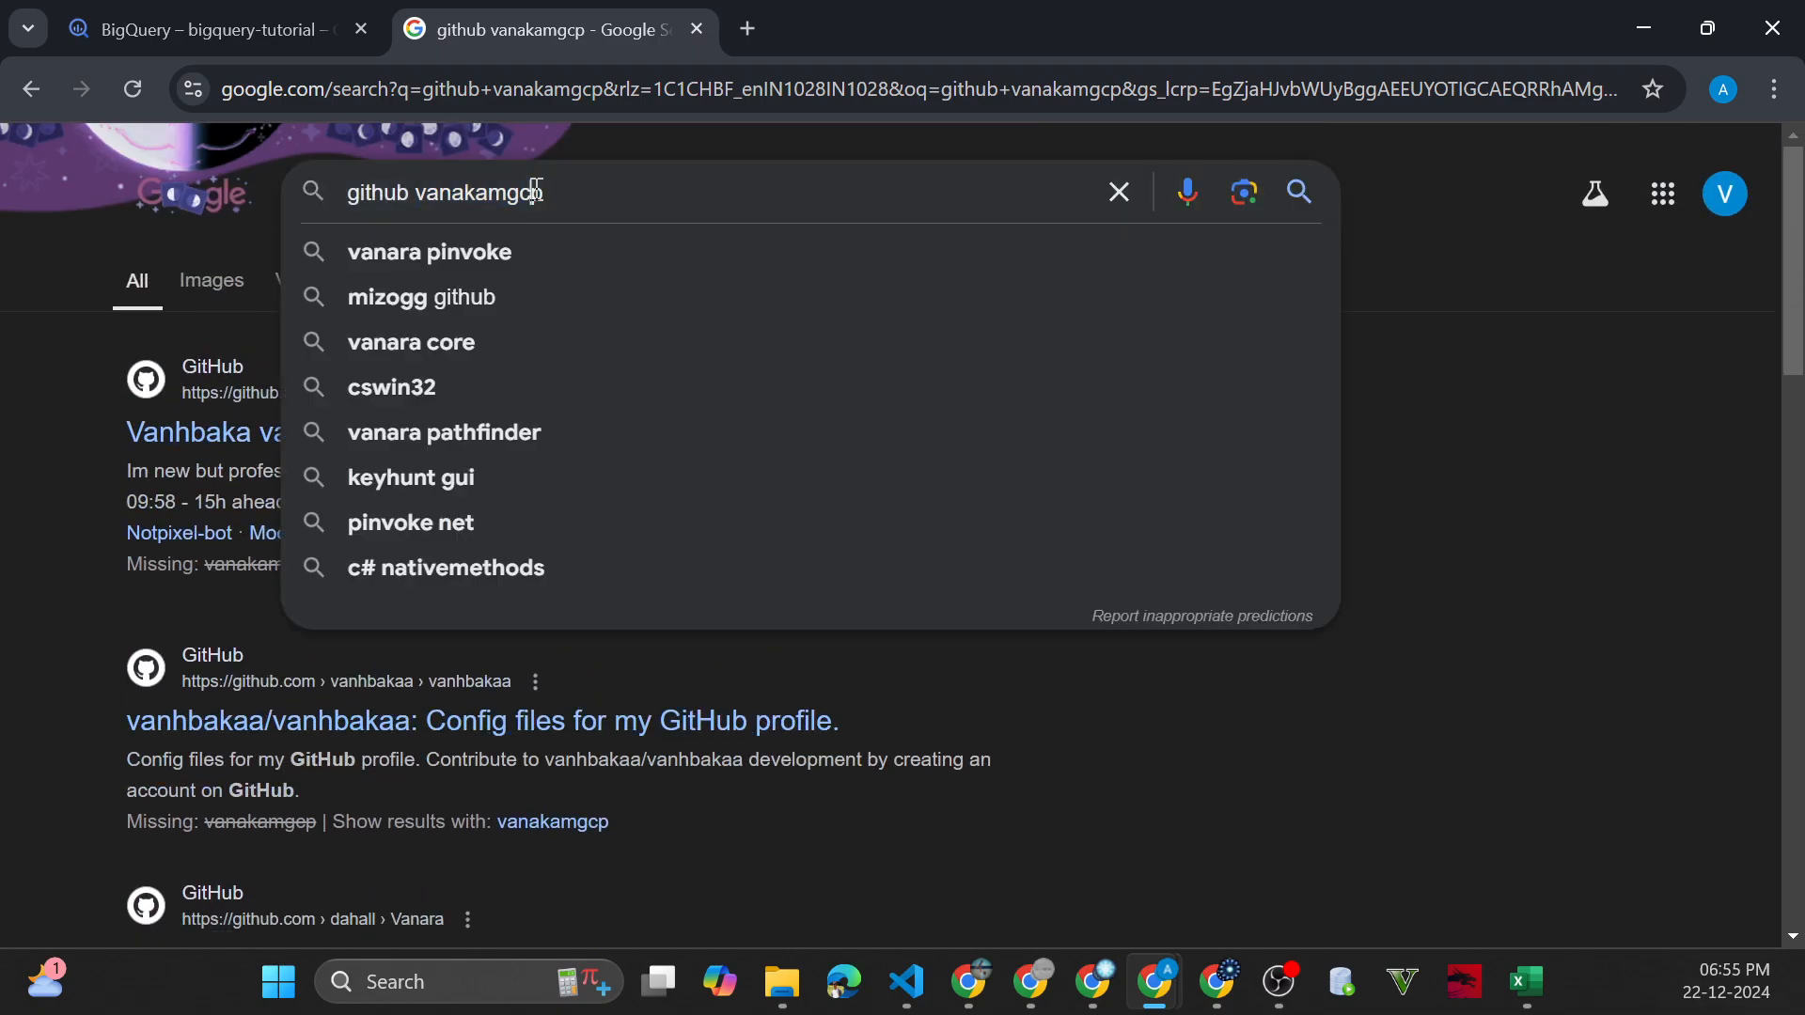
double_click(536, 192)
key(BackSpace)
key(BackSpace)
key(Return)
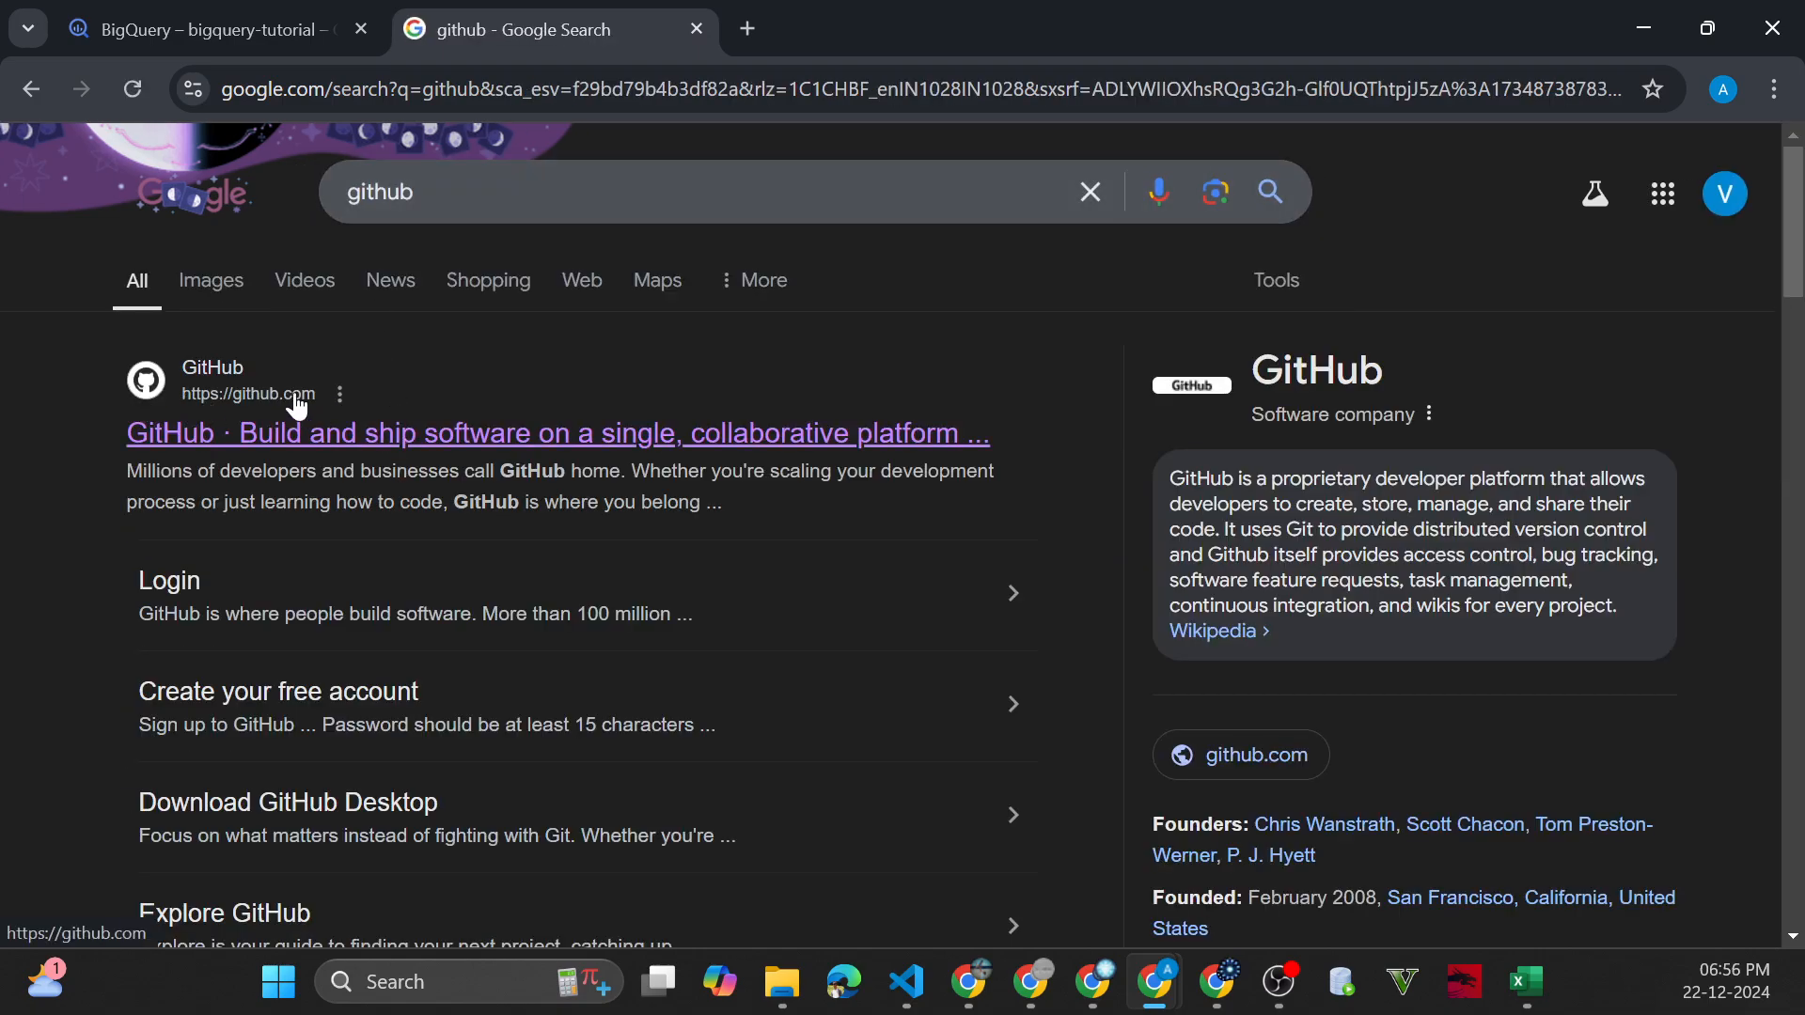
click(305, 433)
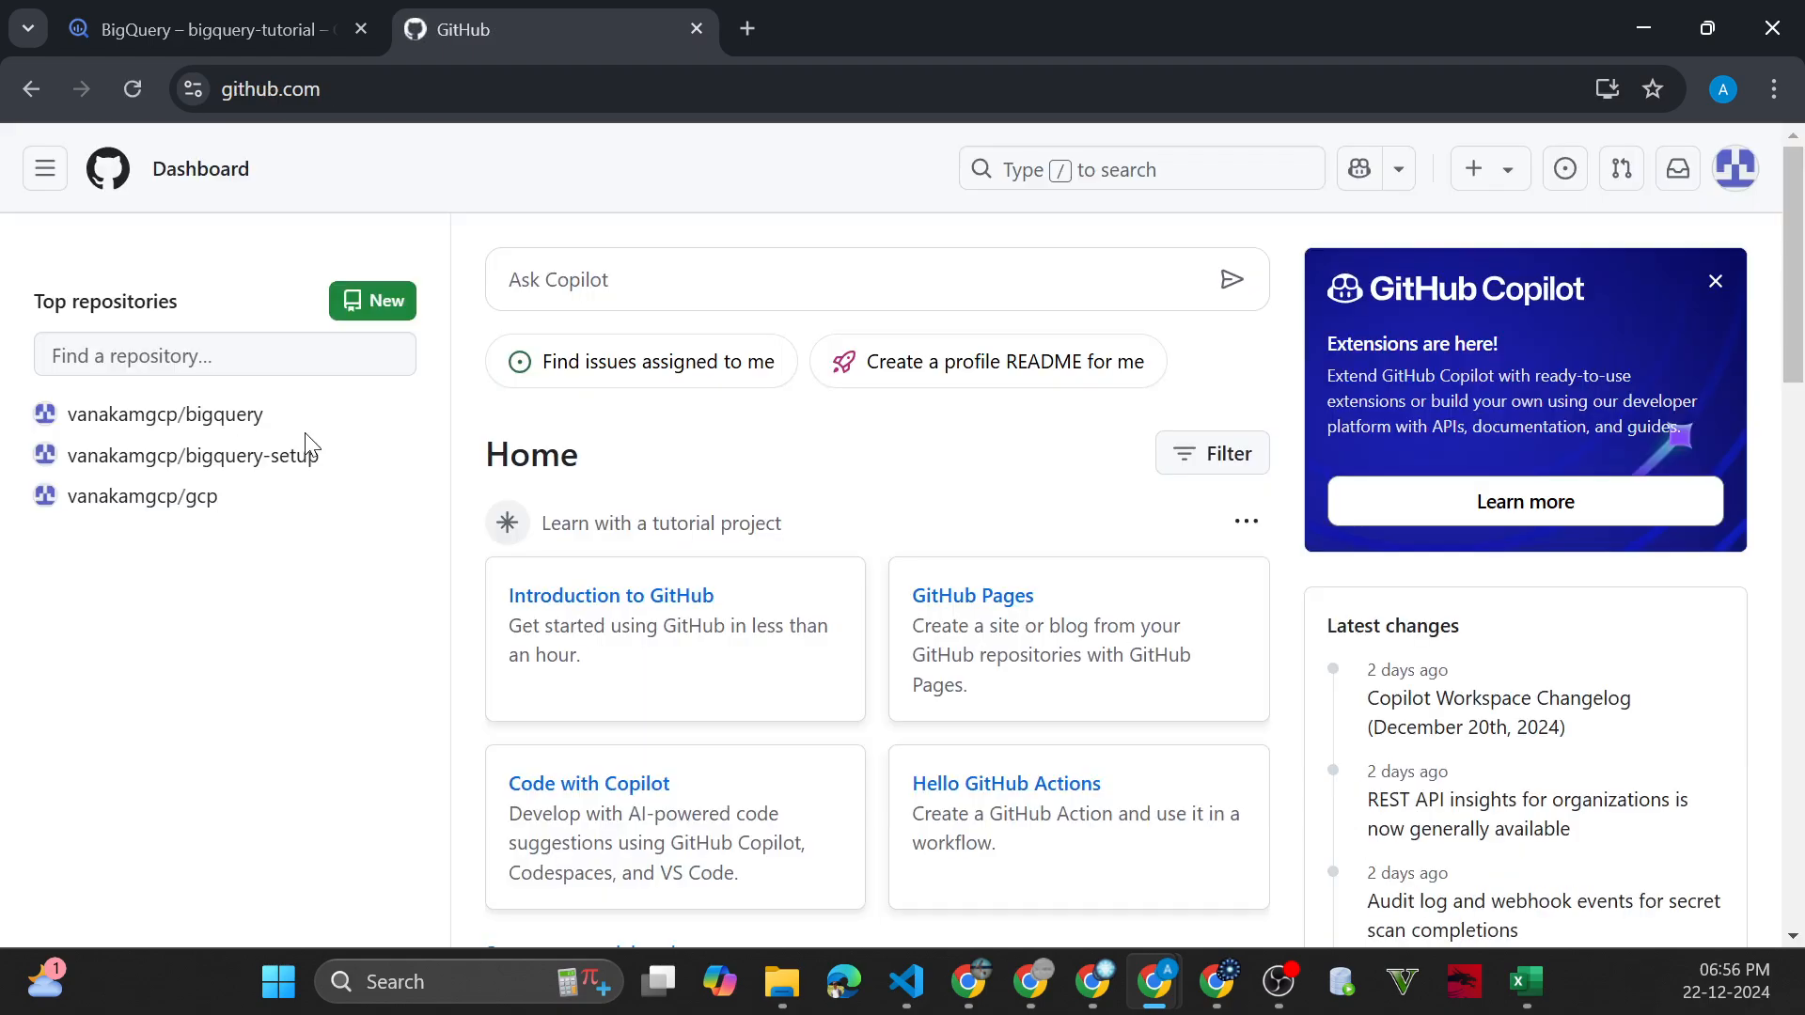
click(1714, 282)
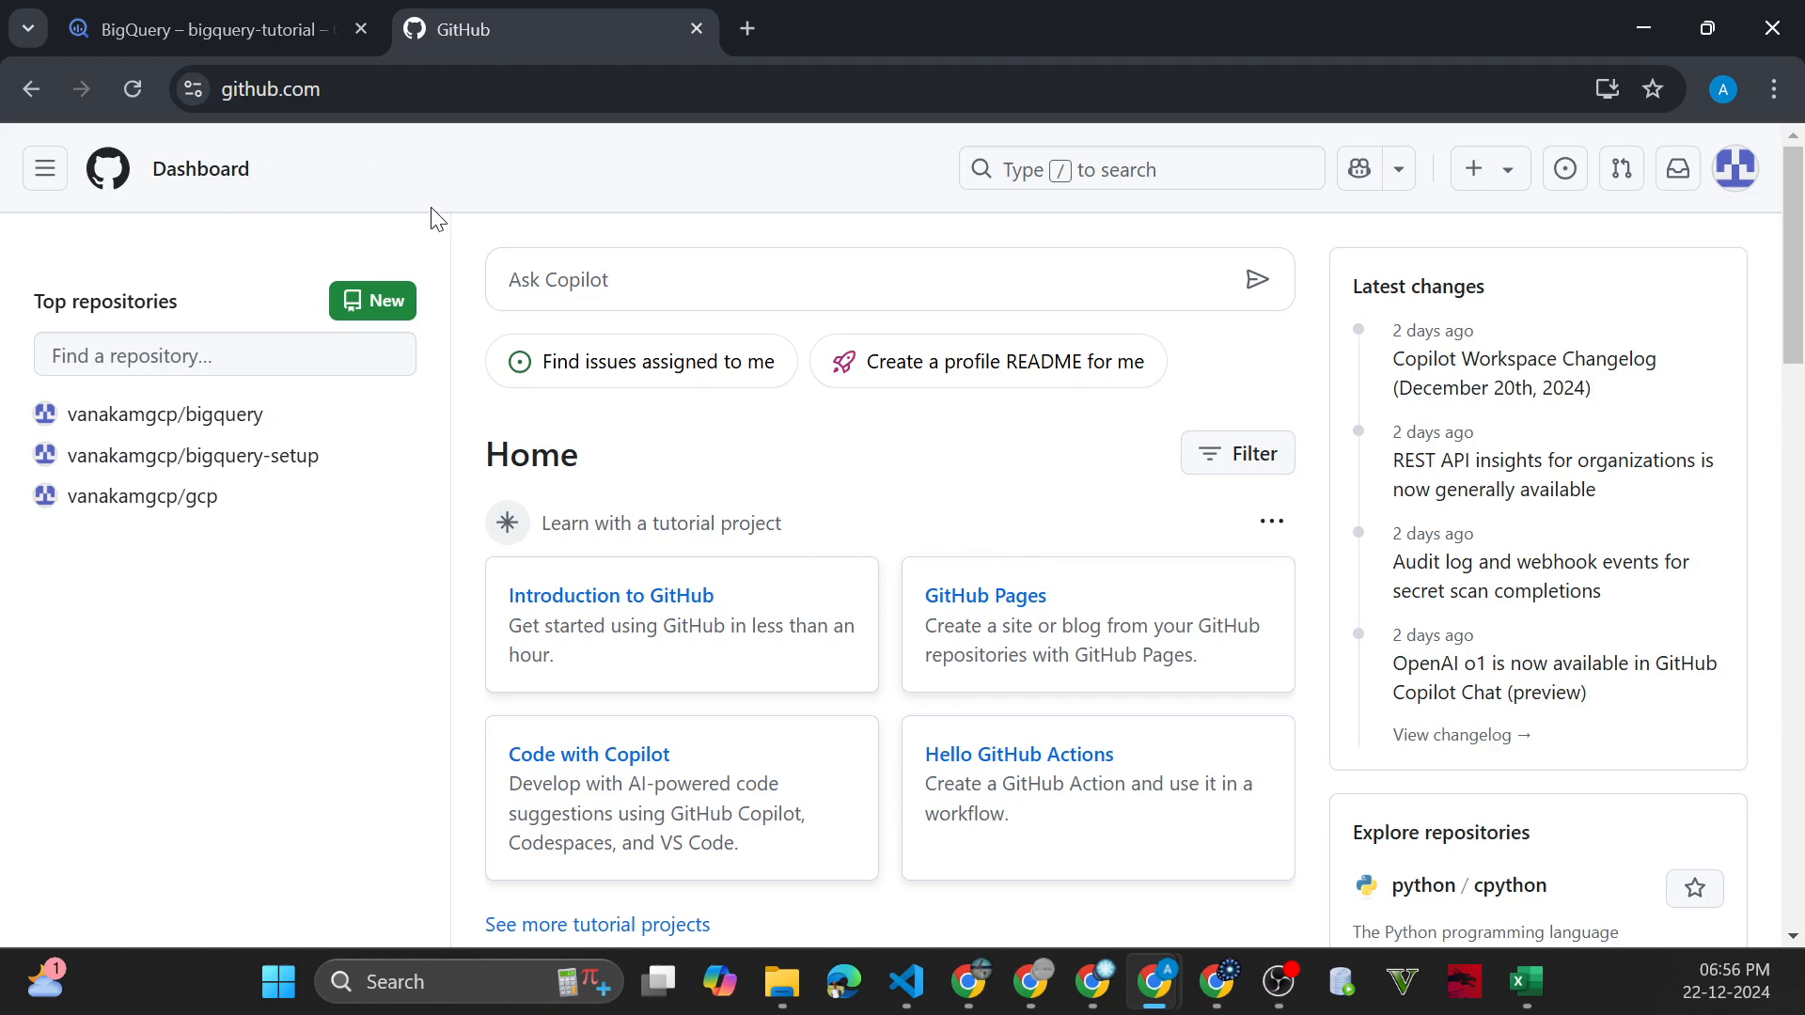
click(696, 29)
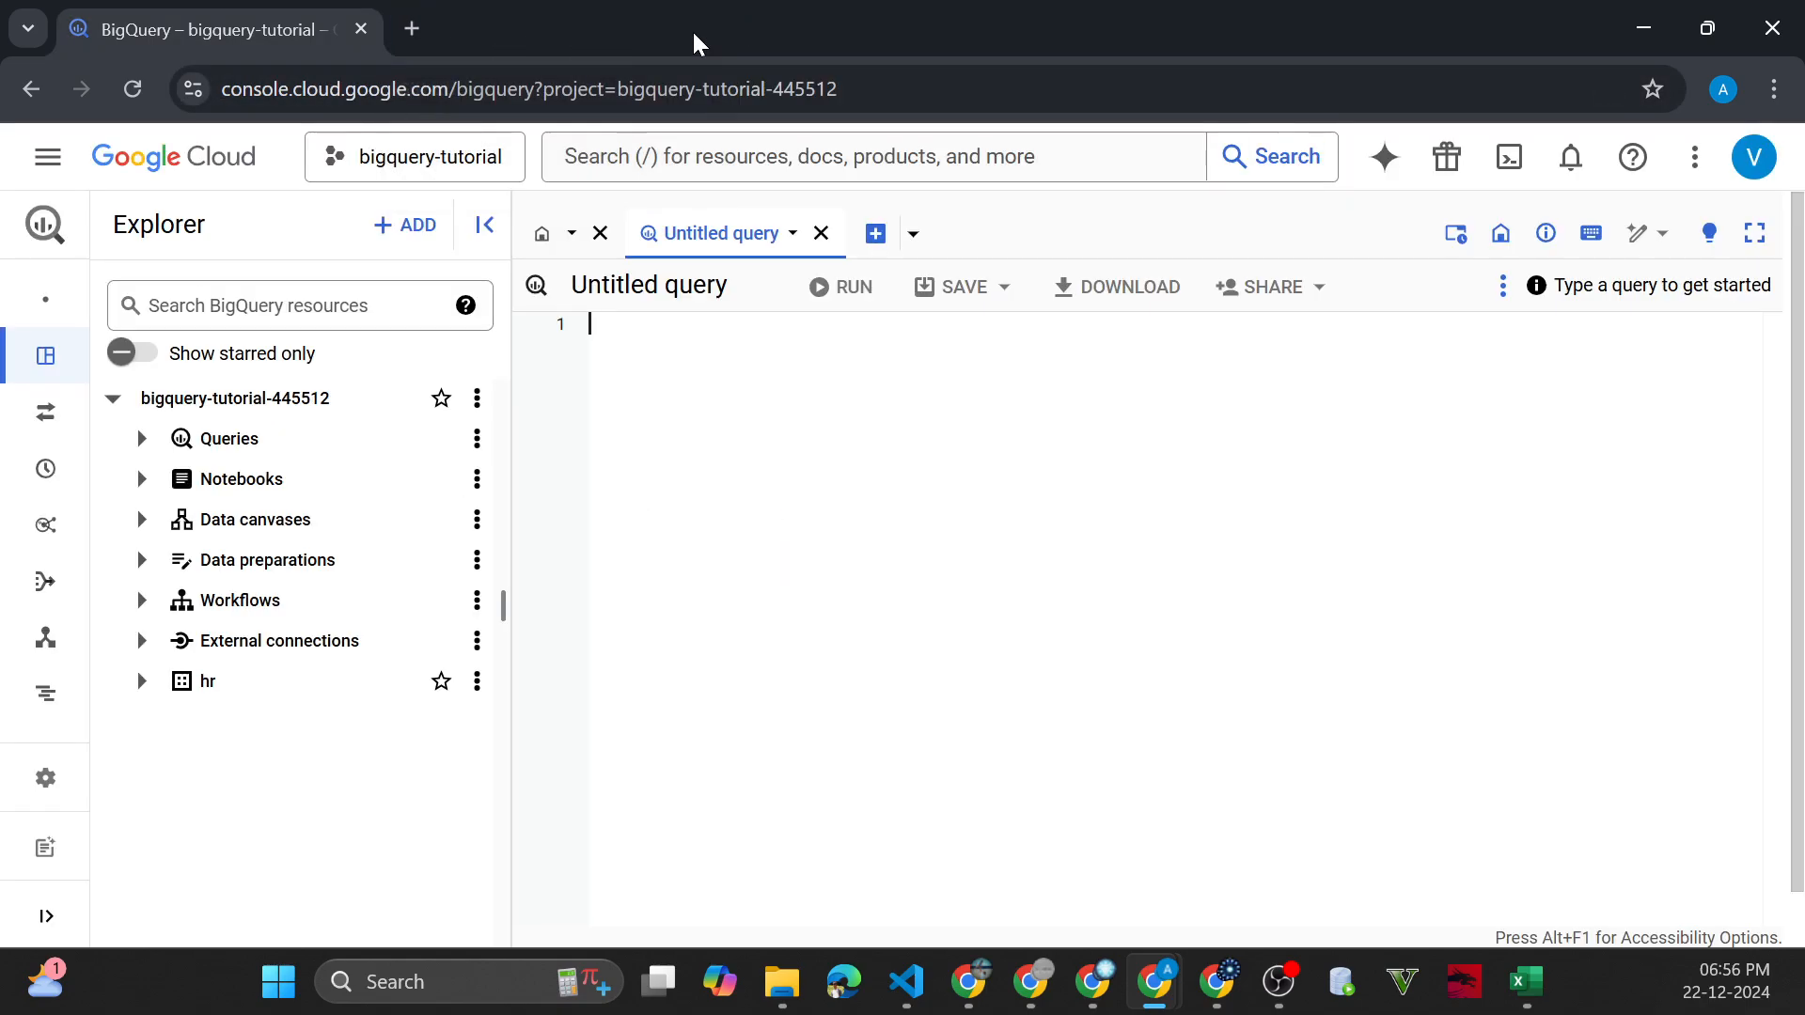
Open github.com in a new incognito window
click(1775, 94)
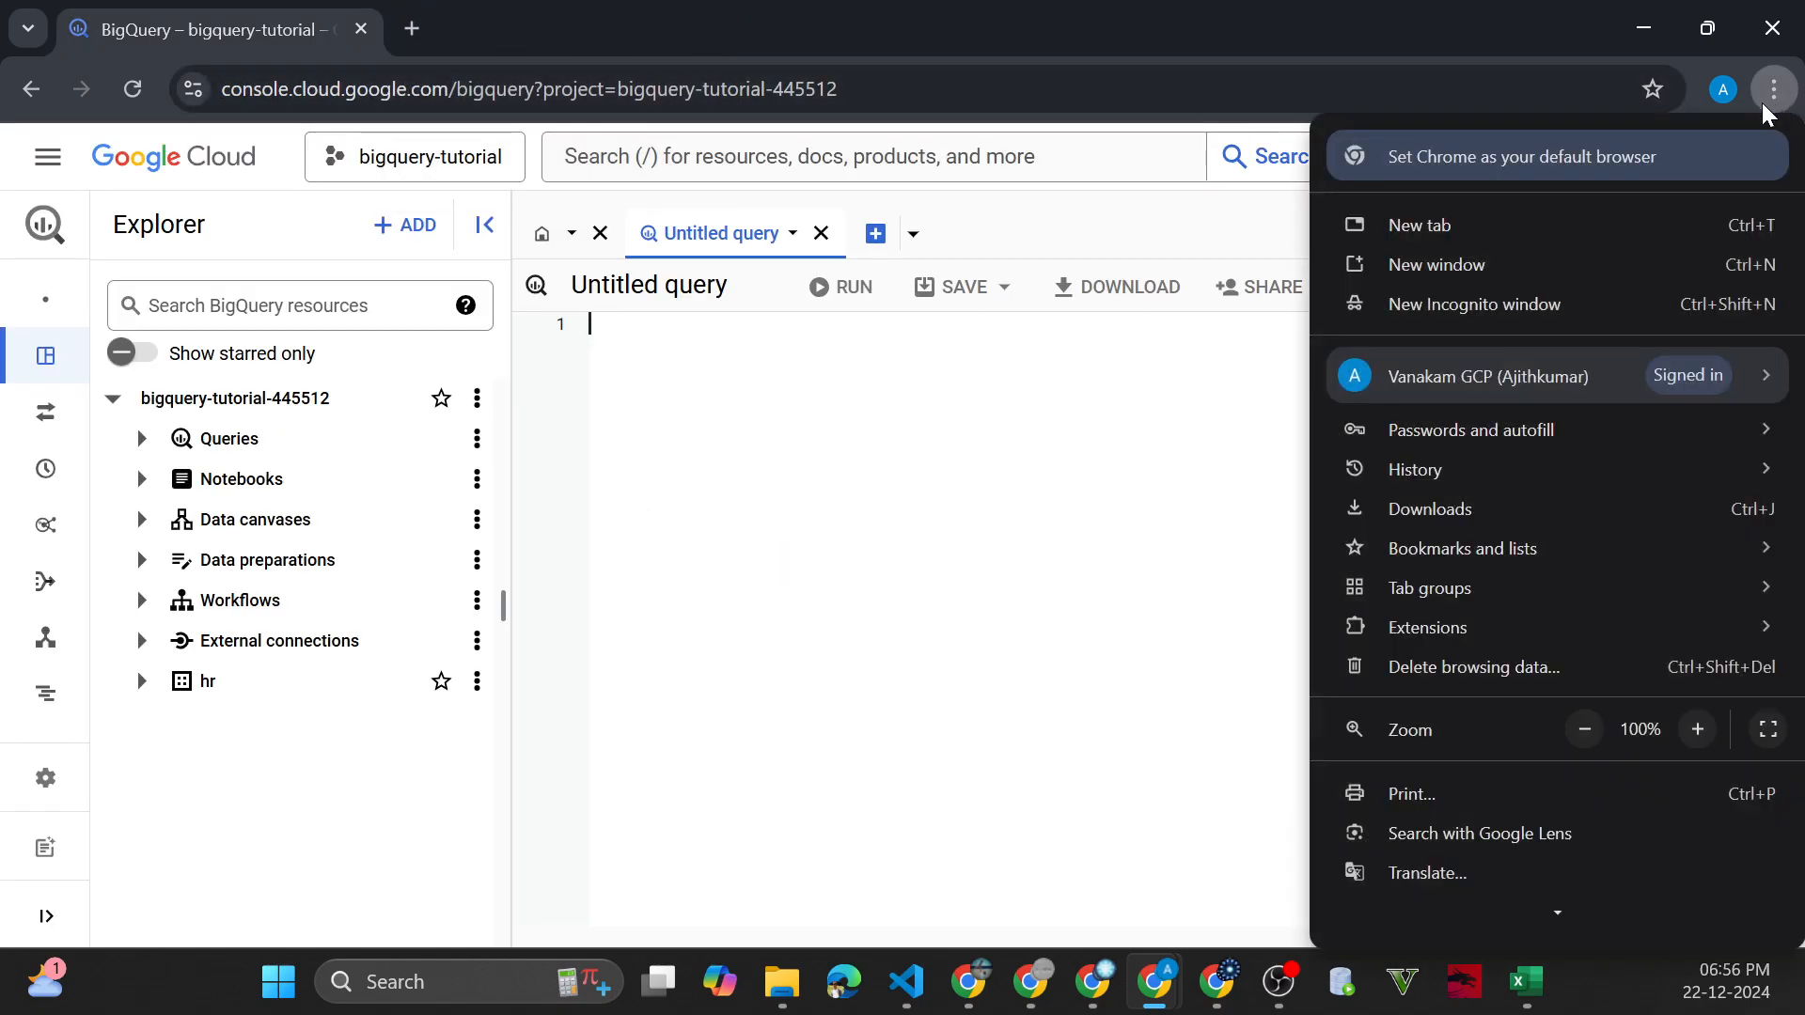
click(1564, 297)
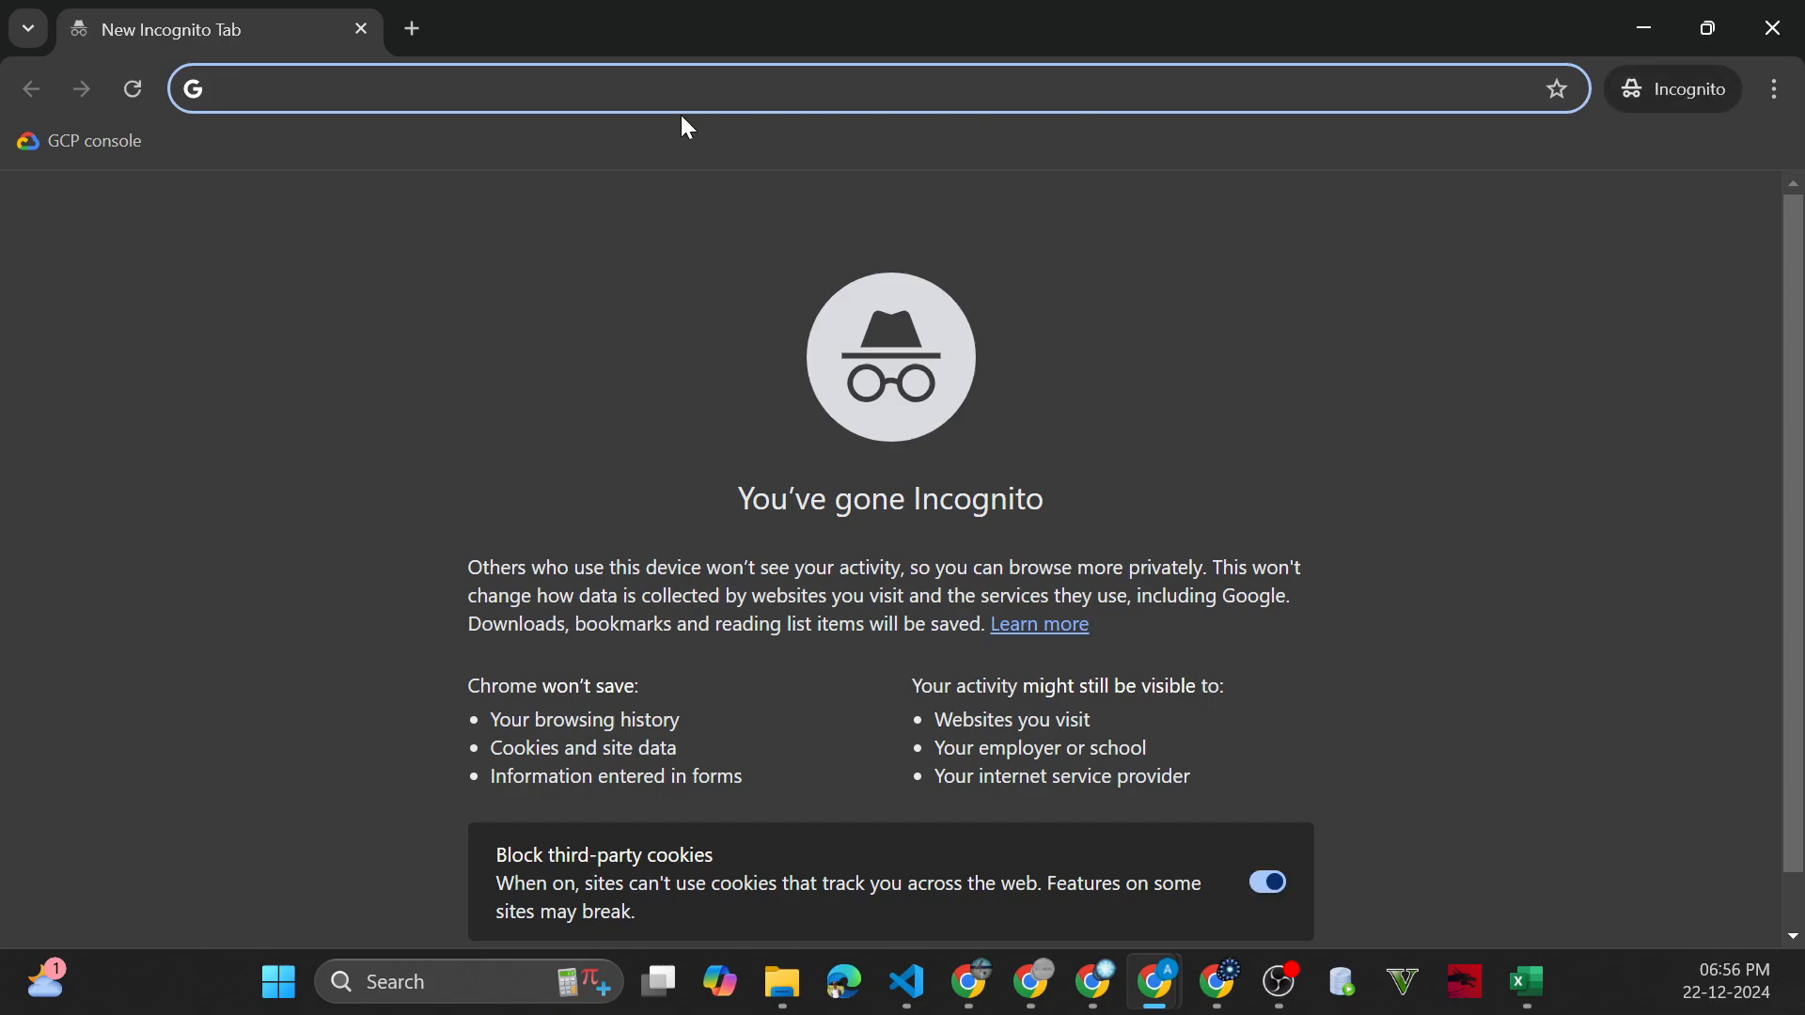
text(gith)
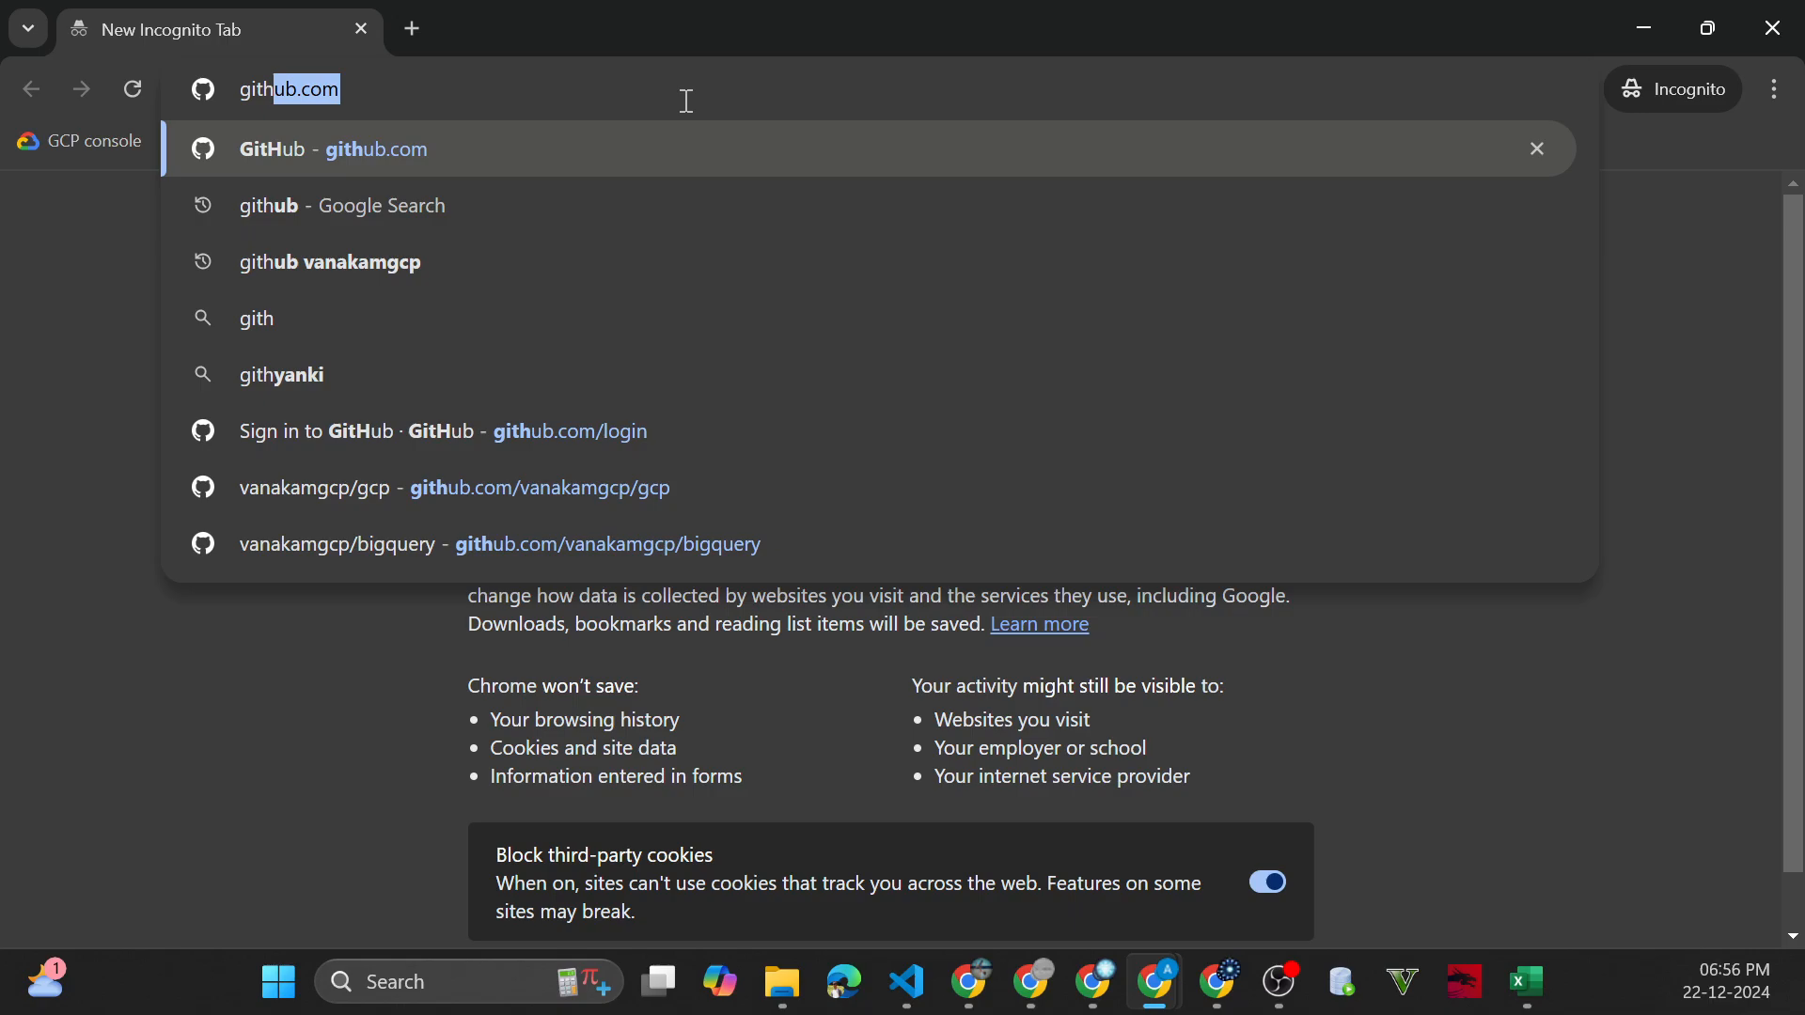
text(ub.com)
key(Return)
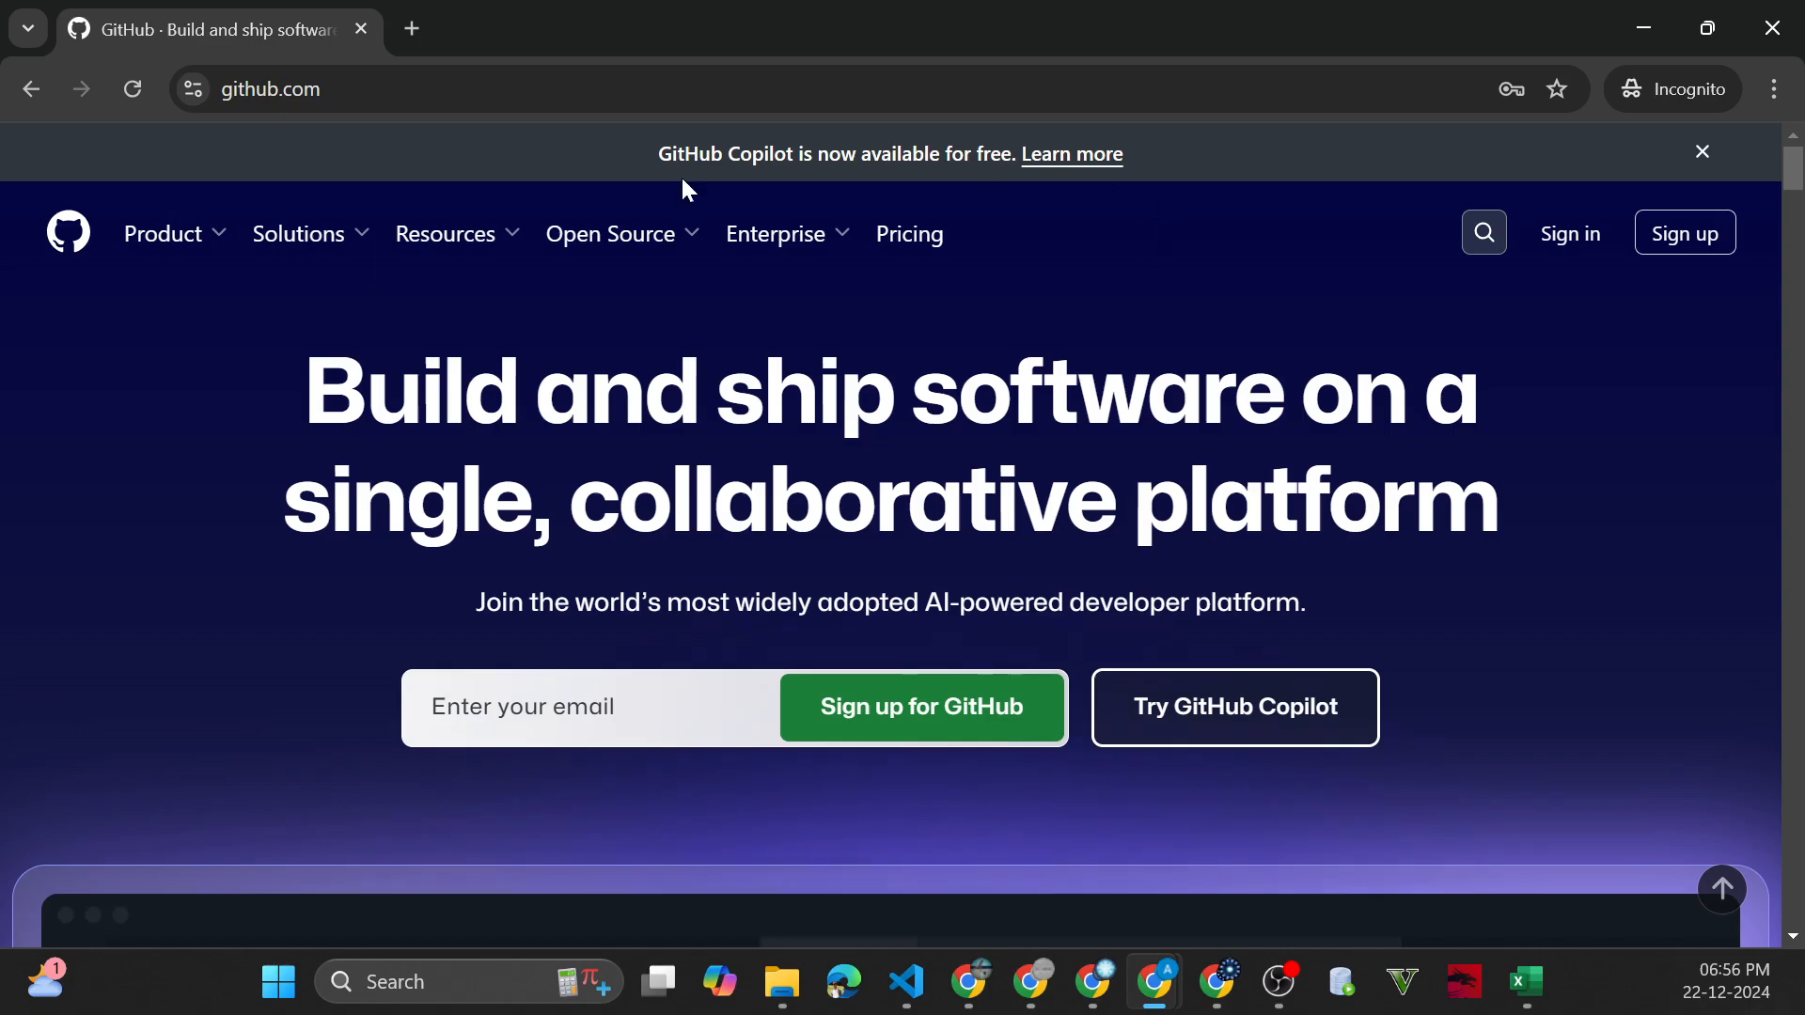
click(445, 233)
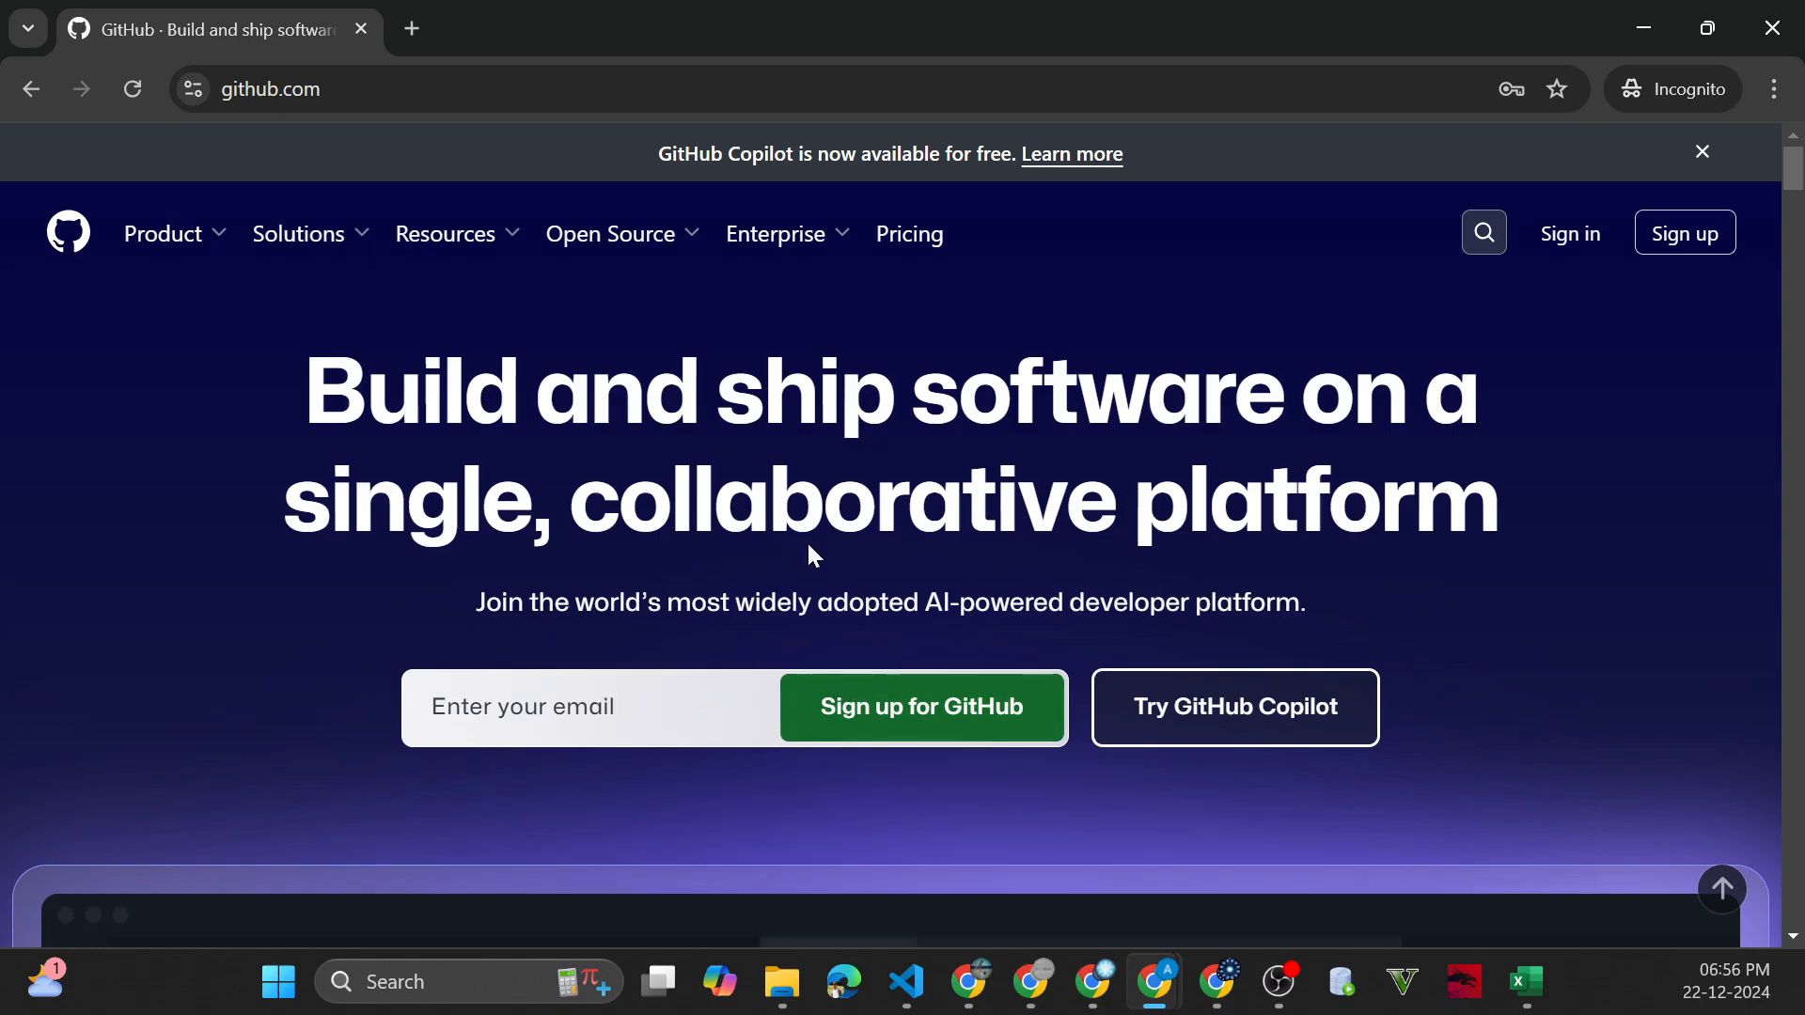
scroll(1329, 573, down, 5)
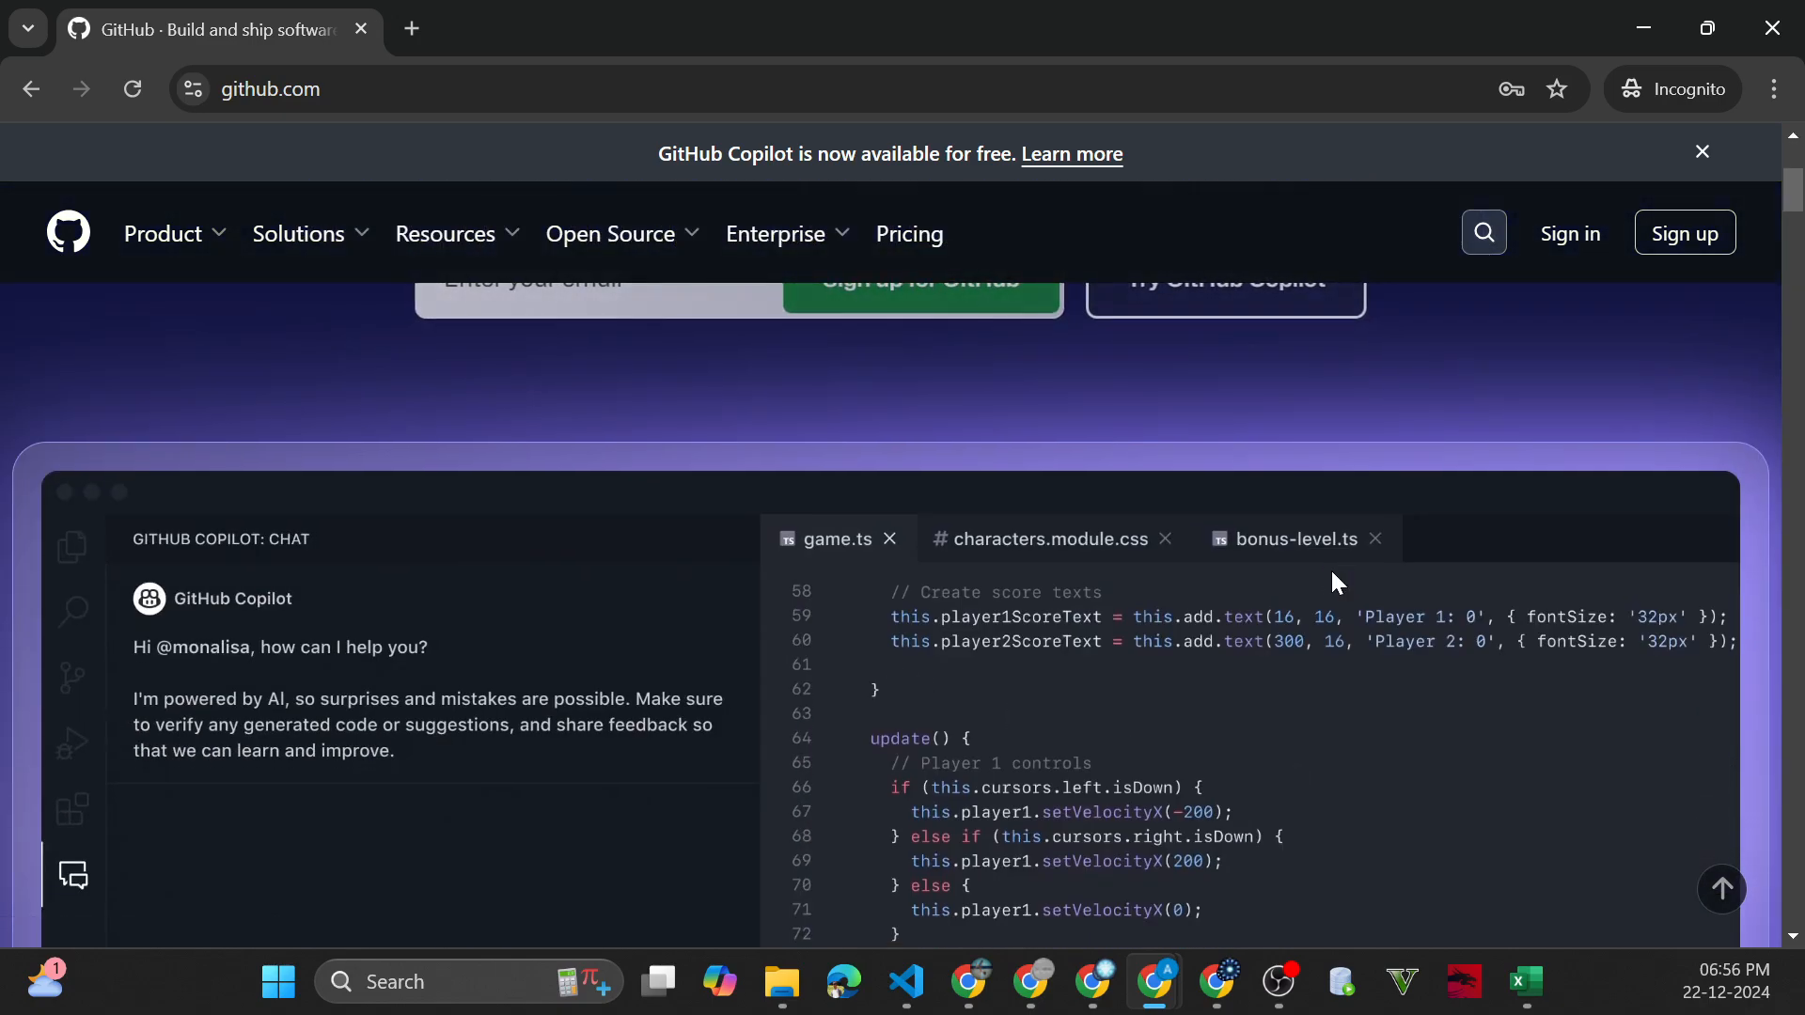
Search all of GitHub for "vanakamgcp"
click(1483, 235)
text(anas)
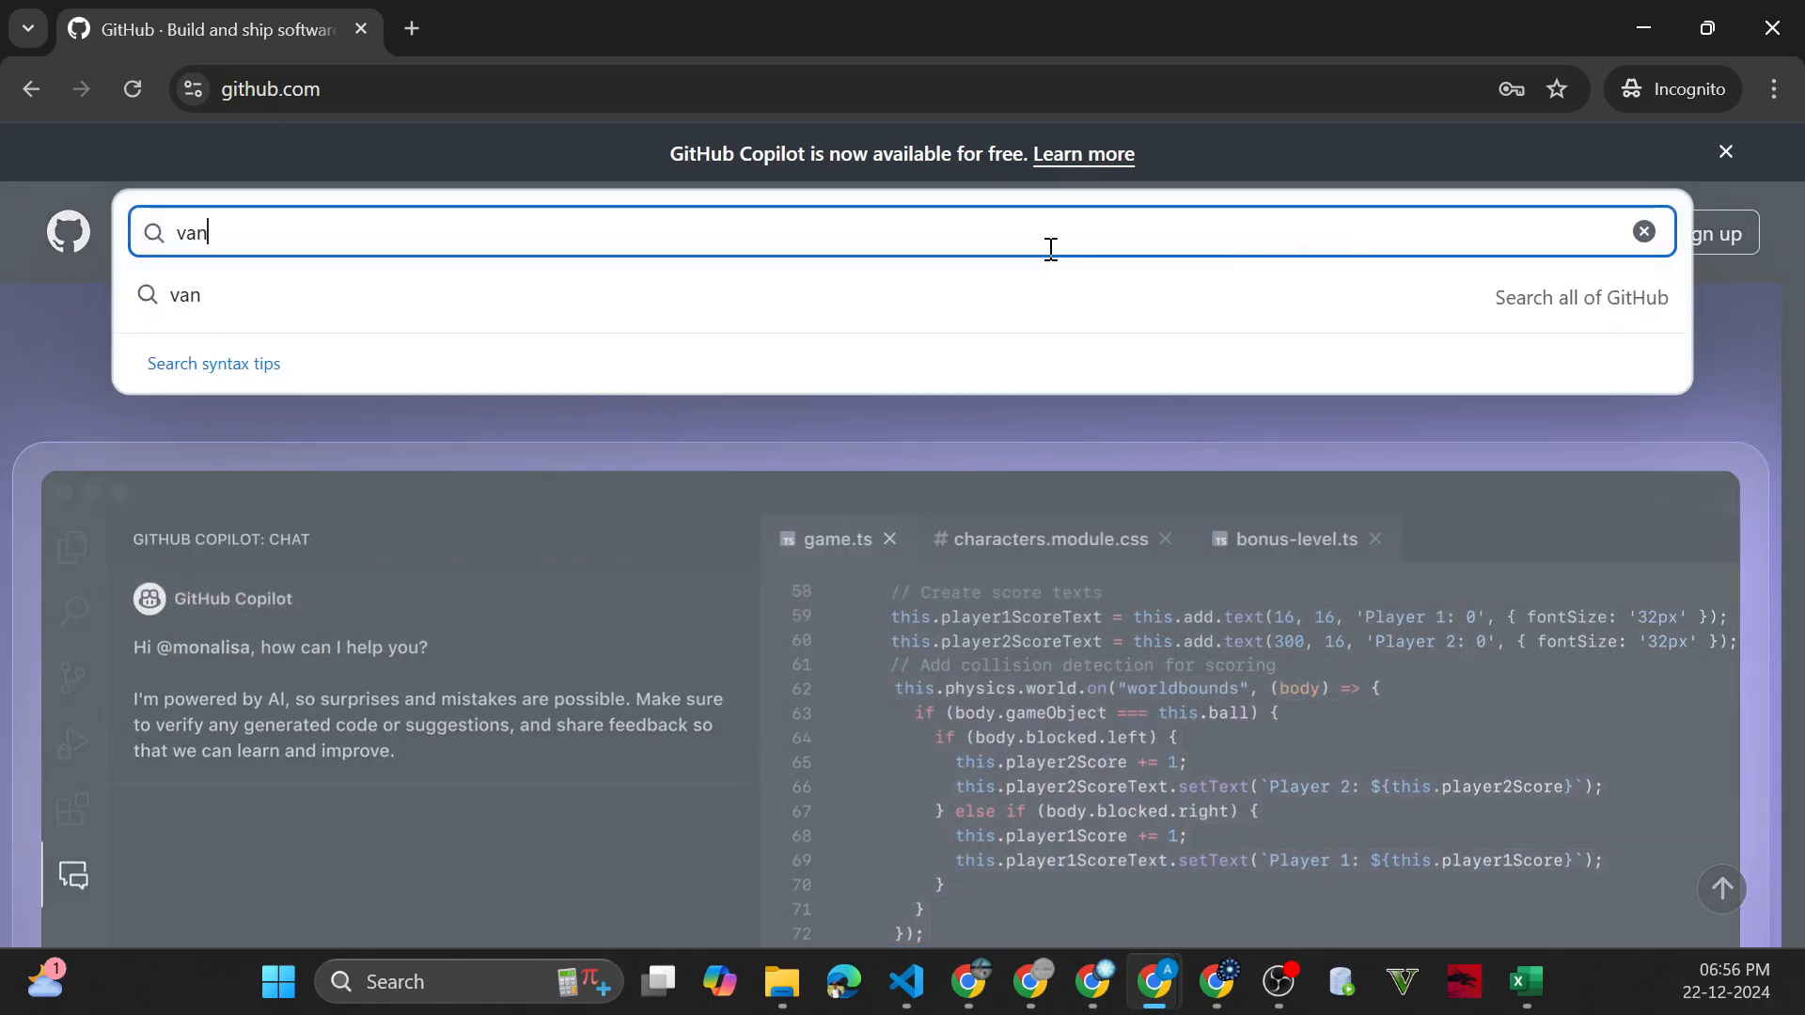
key(BackSpace)
text(kamgcp)
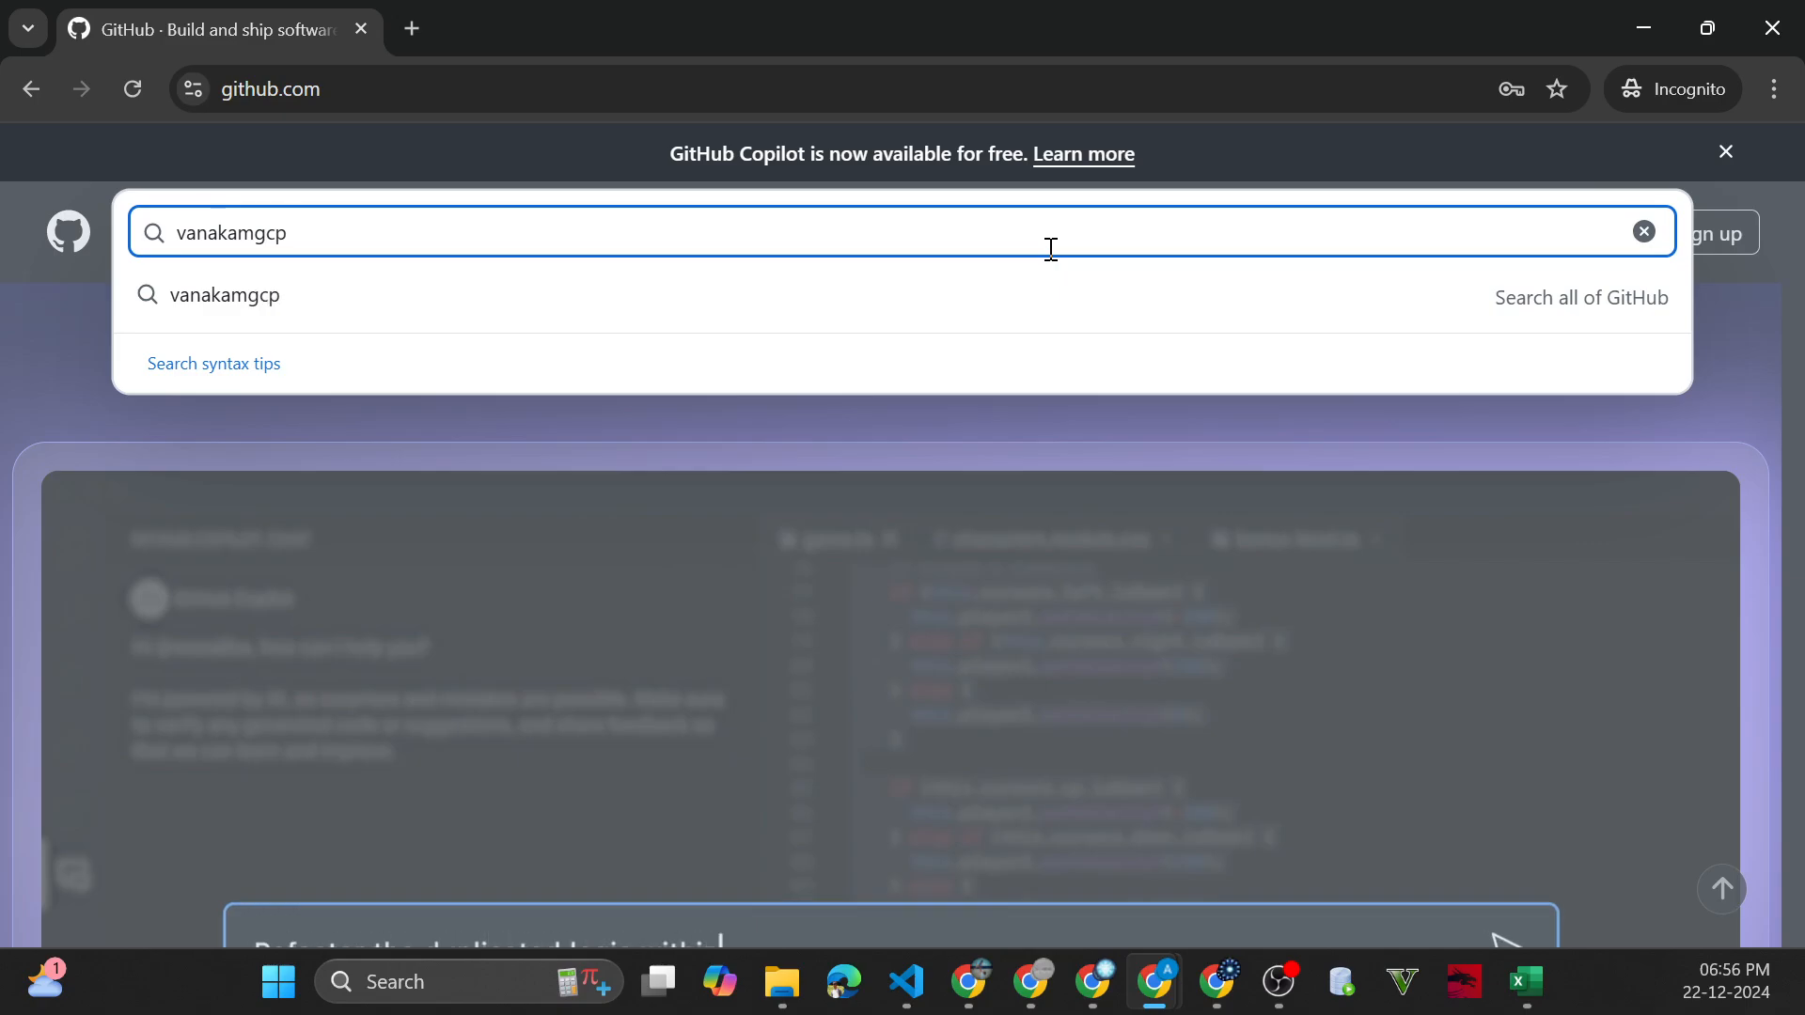
key(Return)
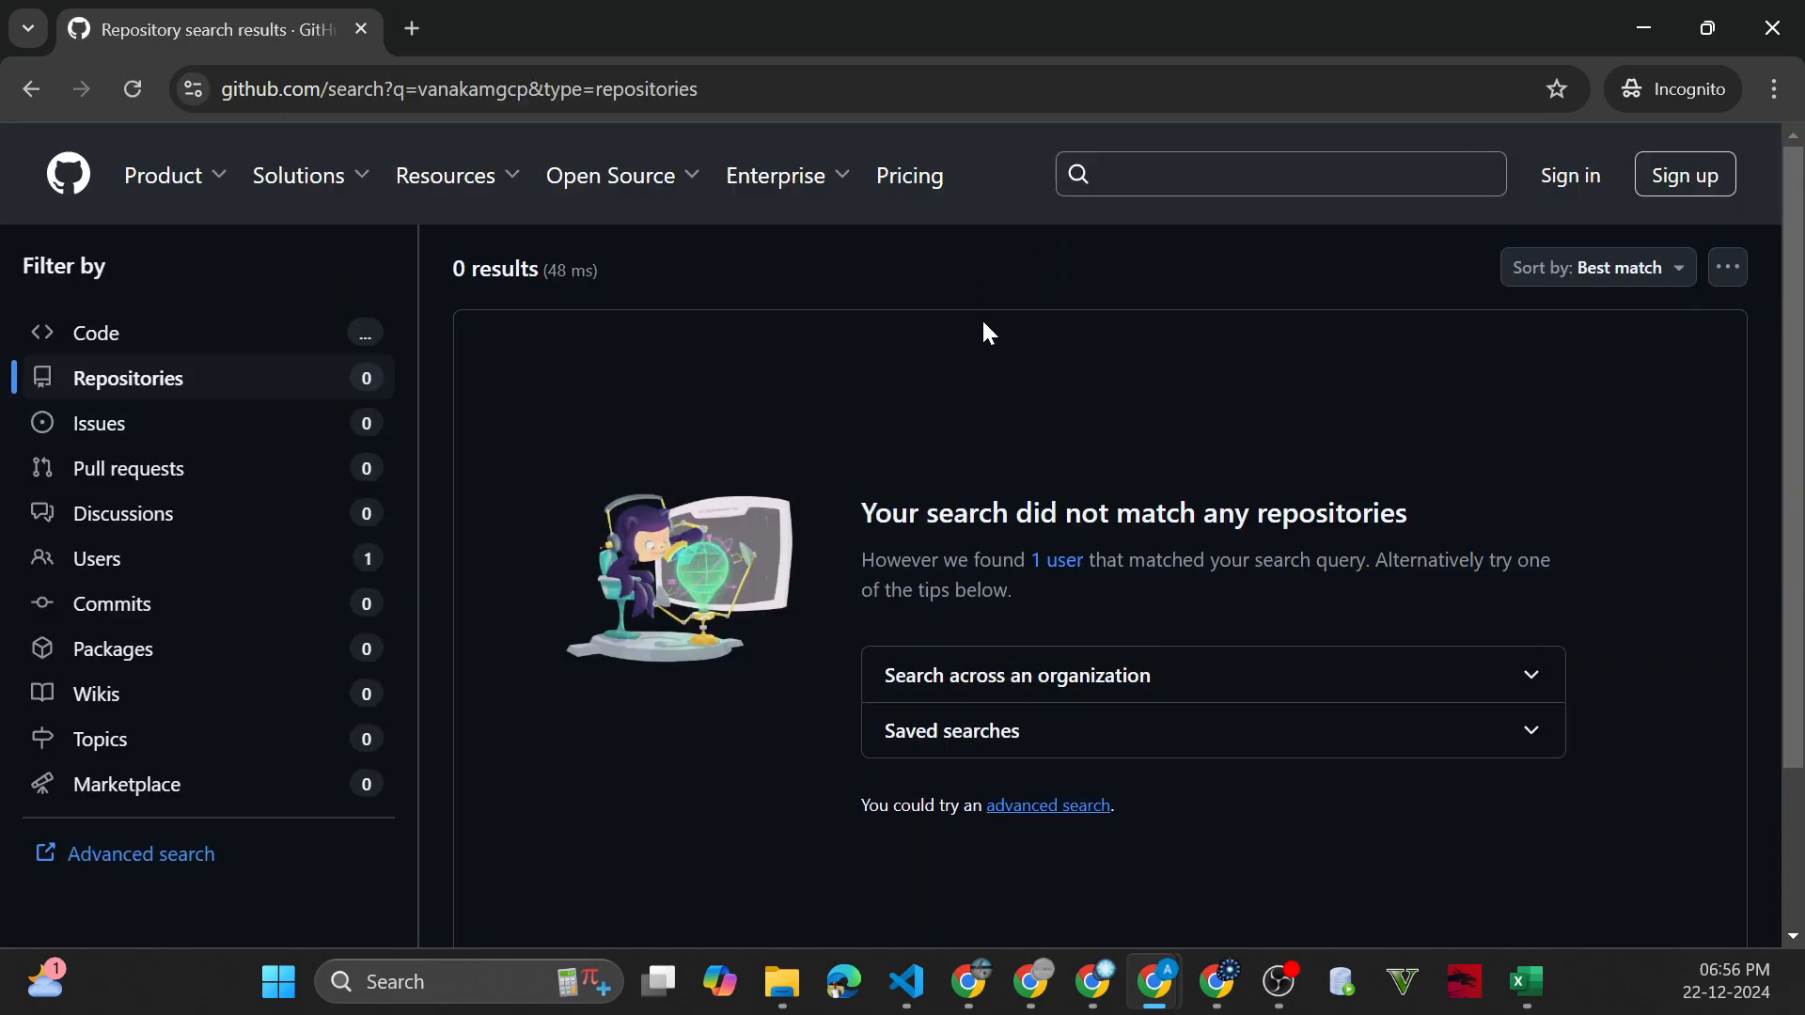
Check the repository and code results, filter the search to users, and open the vanakamgcp profile
click(198, 376)
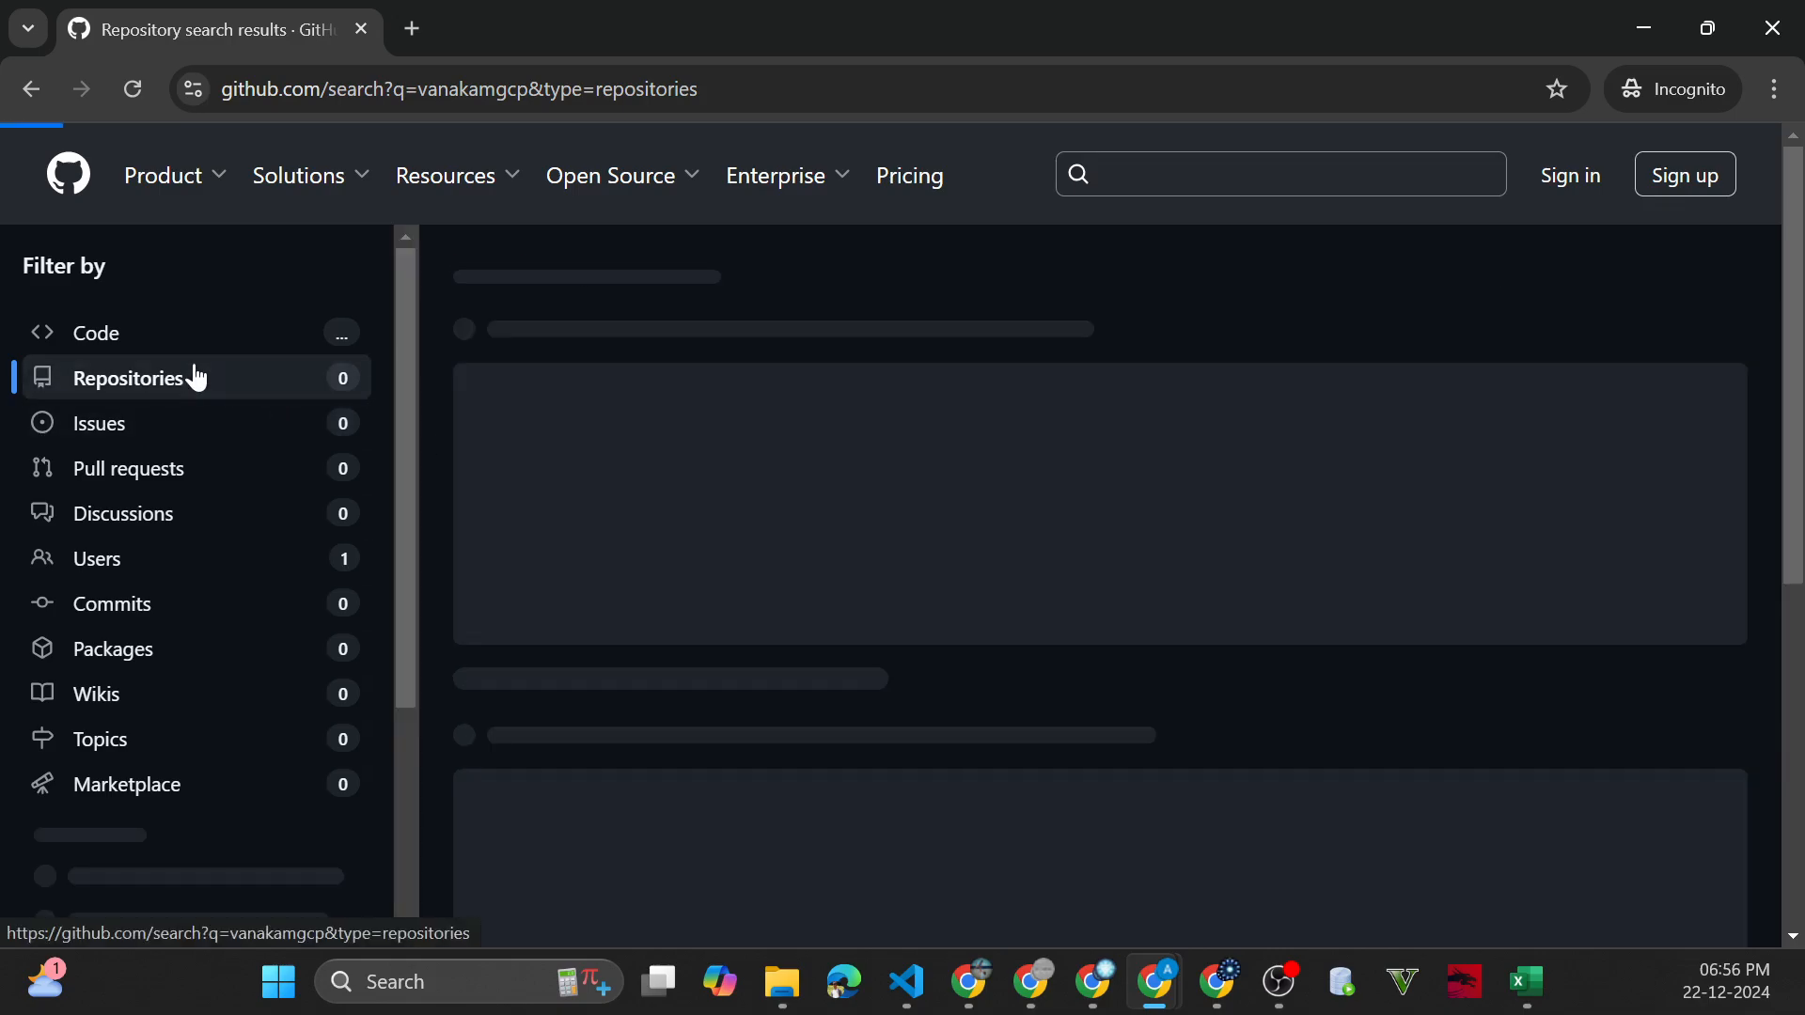
scroll(922, 707, down, 5)
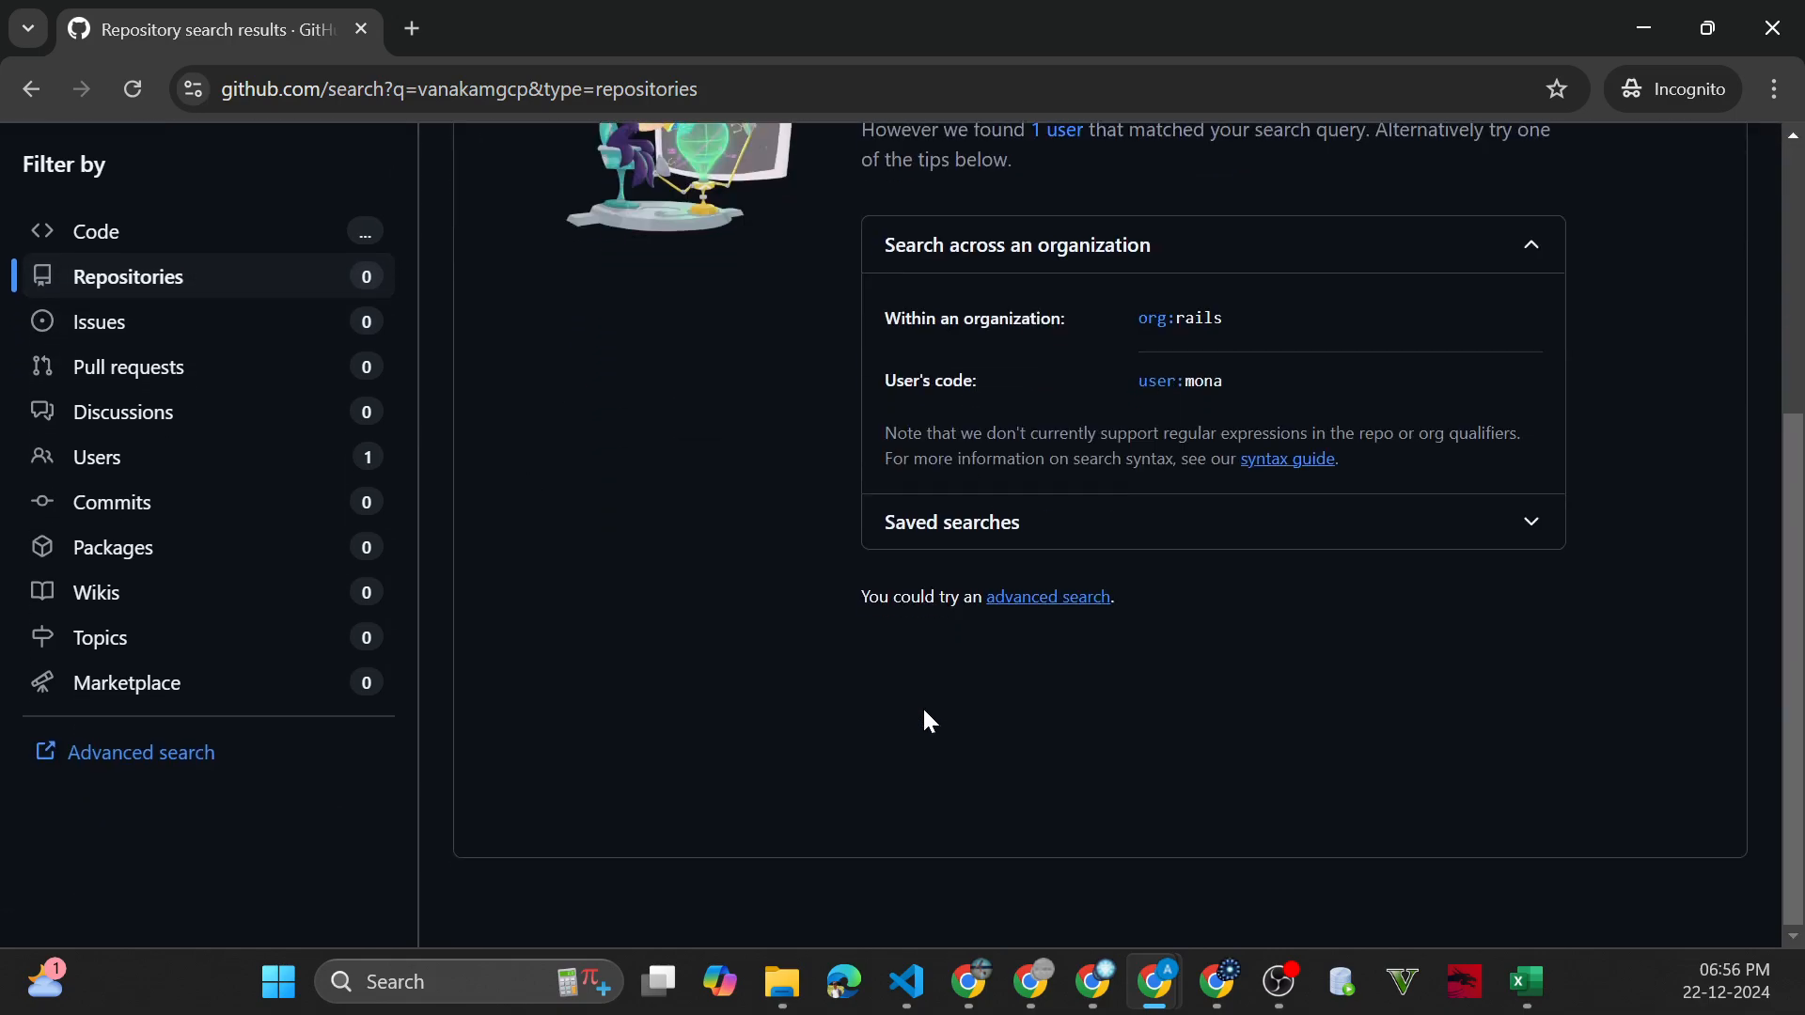
scroll(926, 722, up, 5)
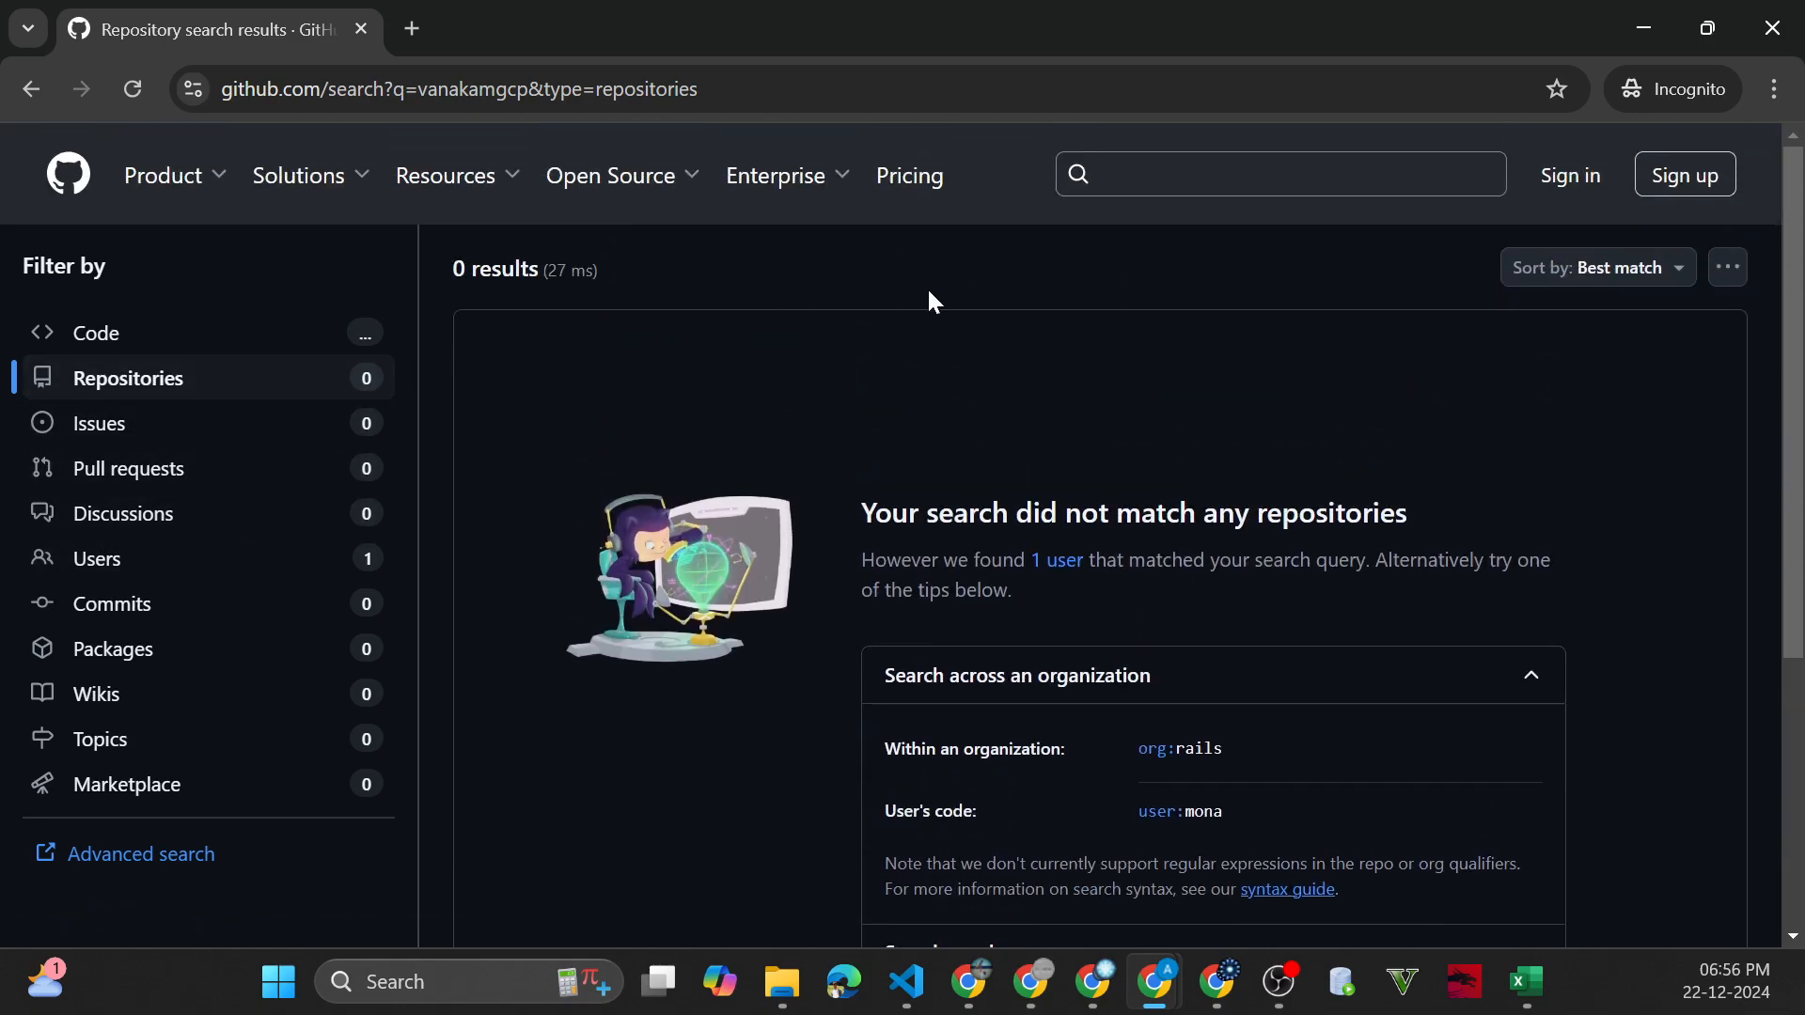
click(137, 356)
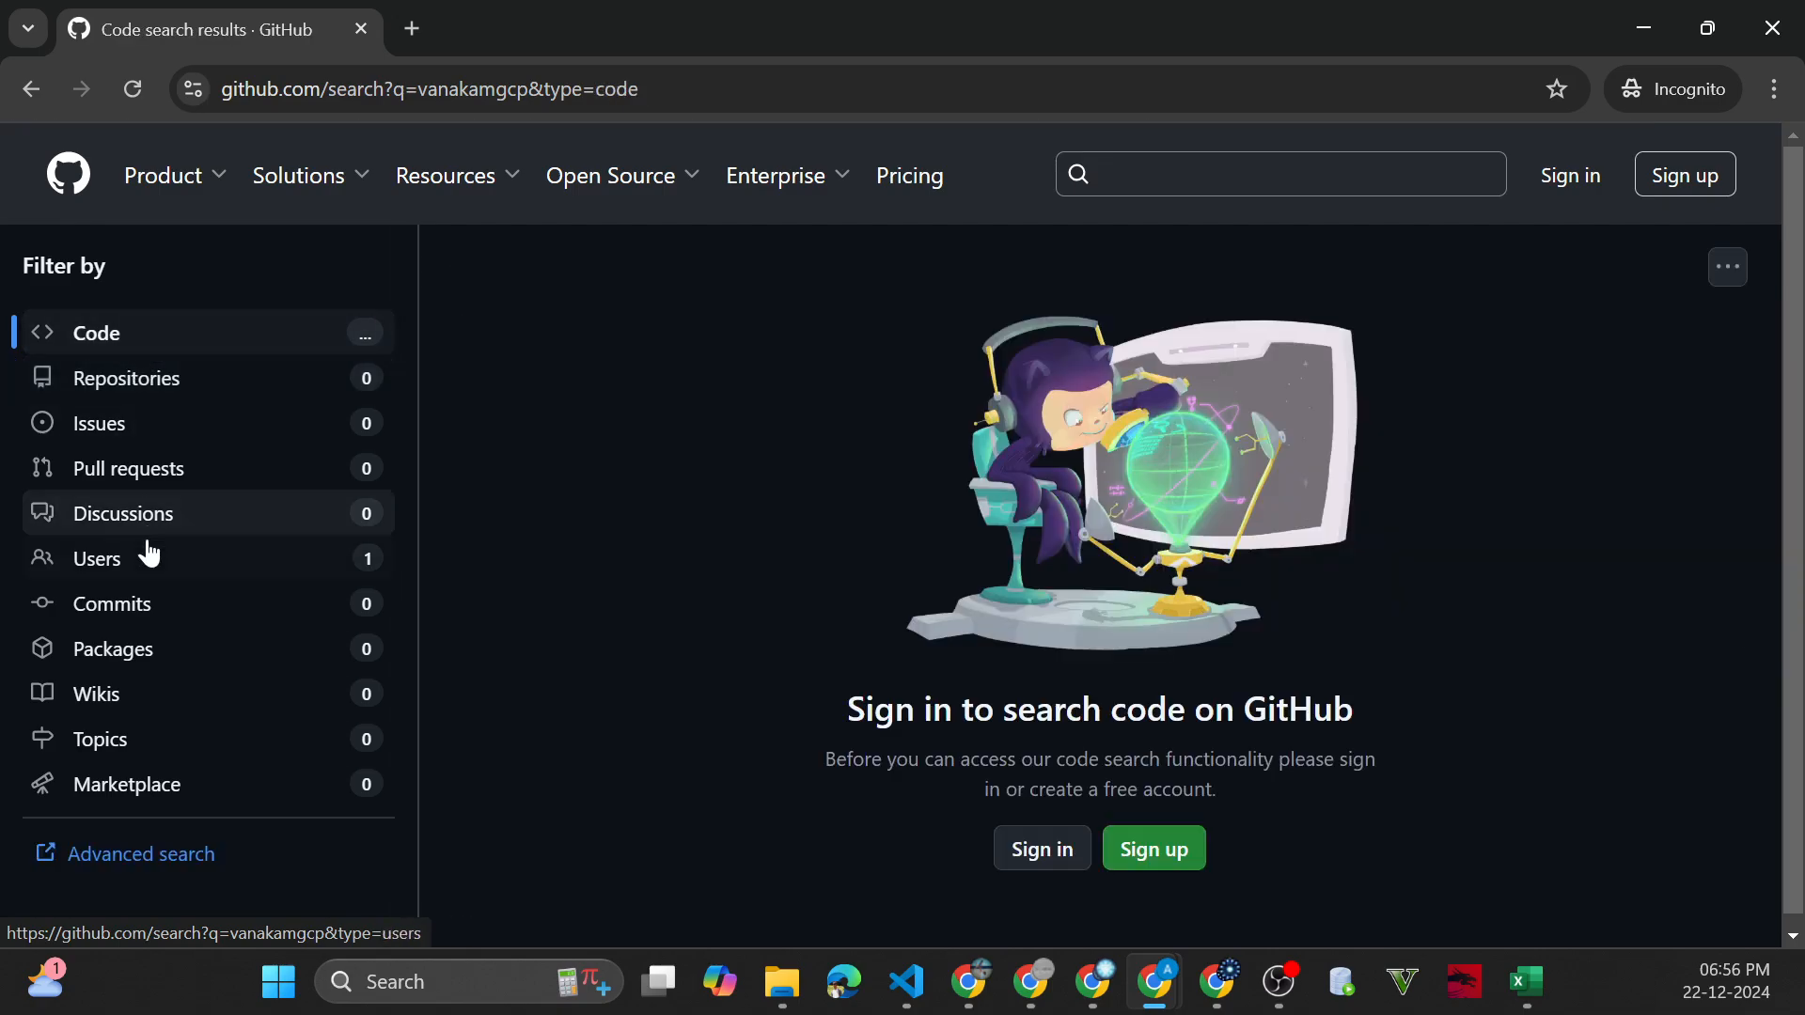
click(146, 557)
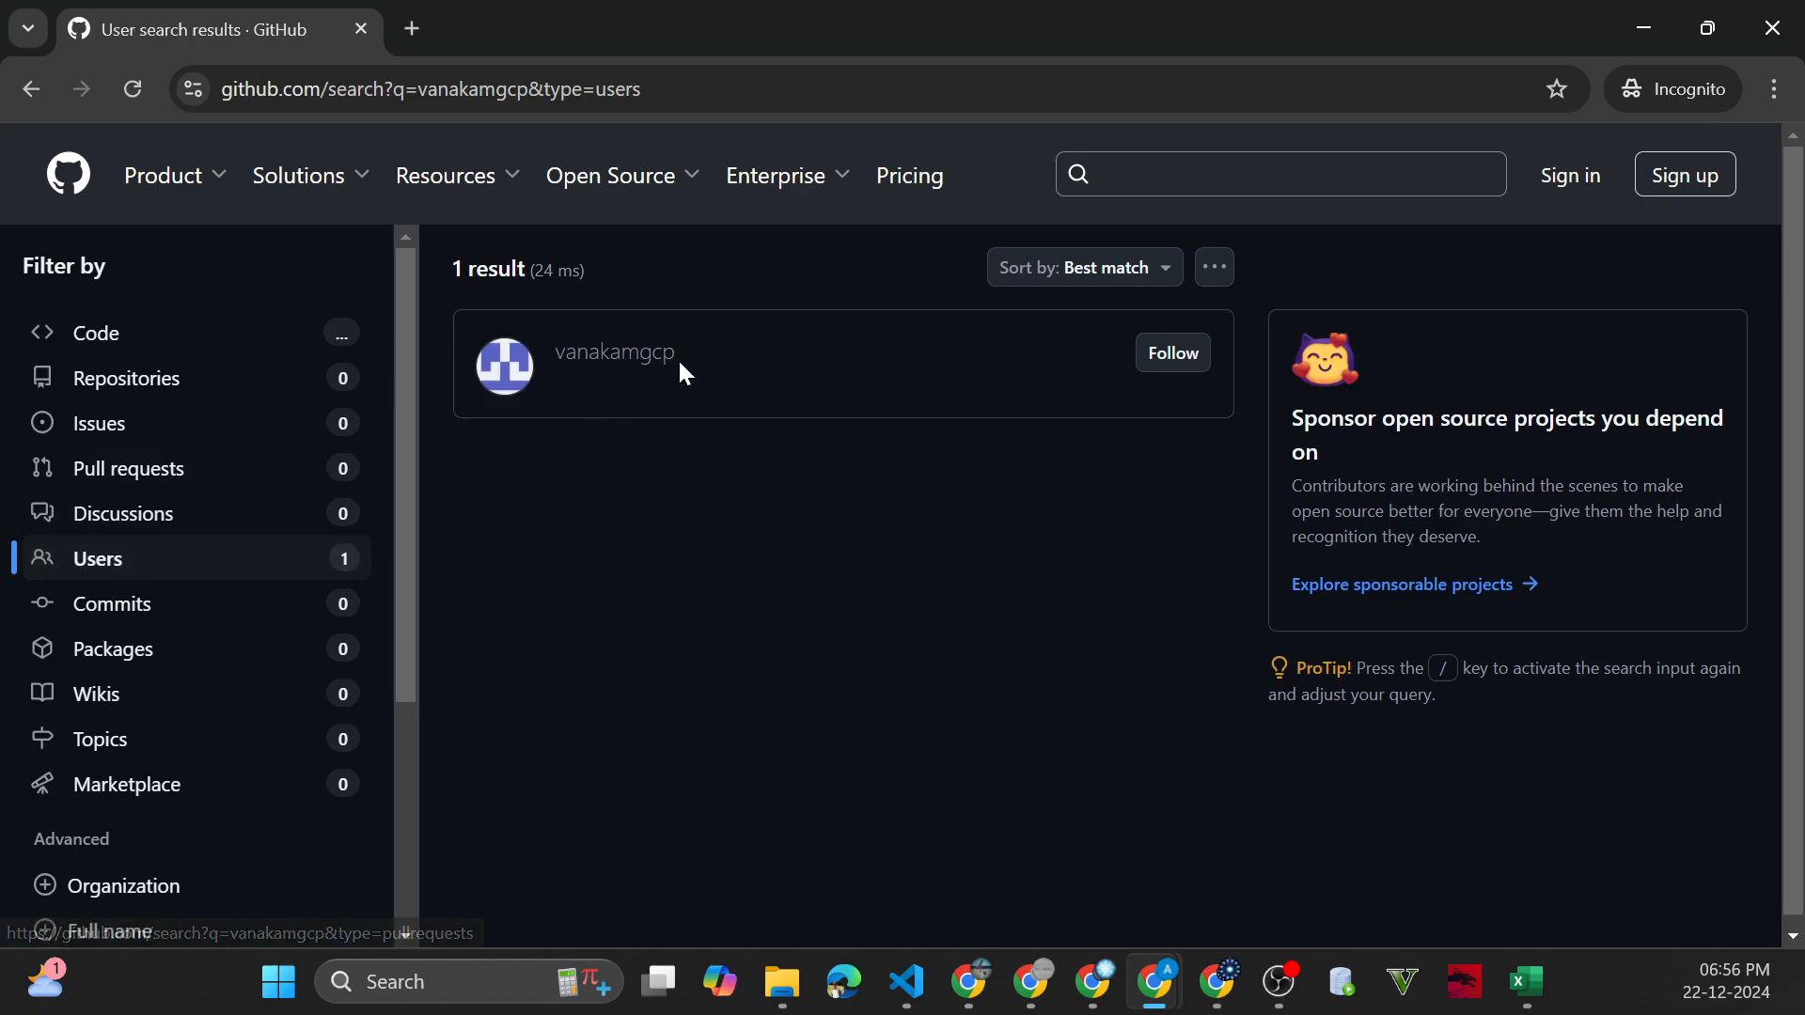
click(645, 355)
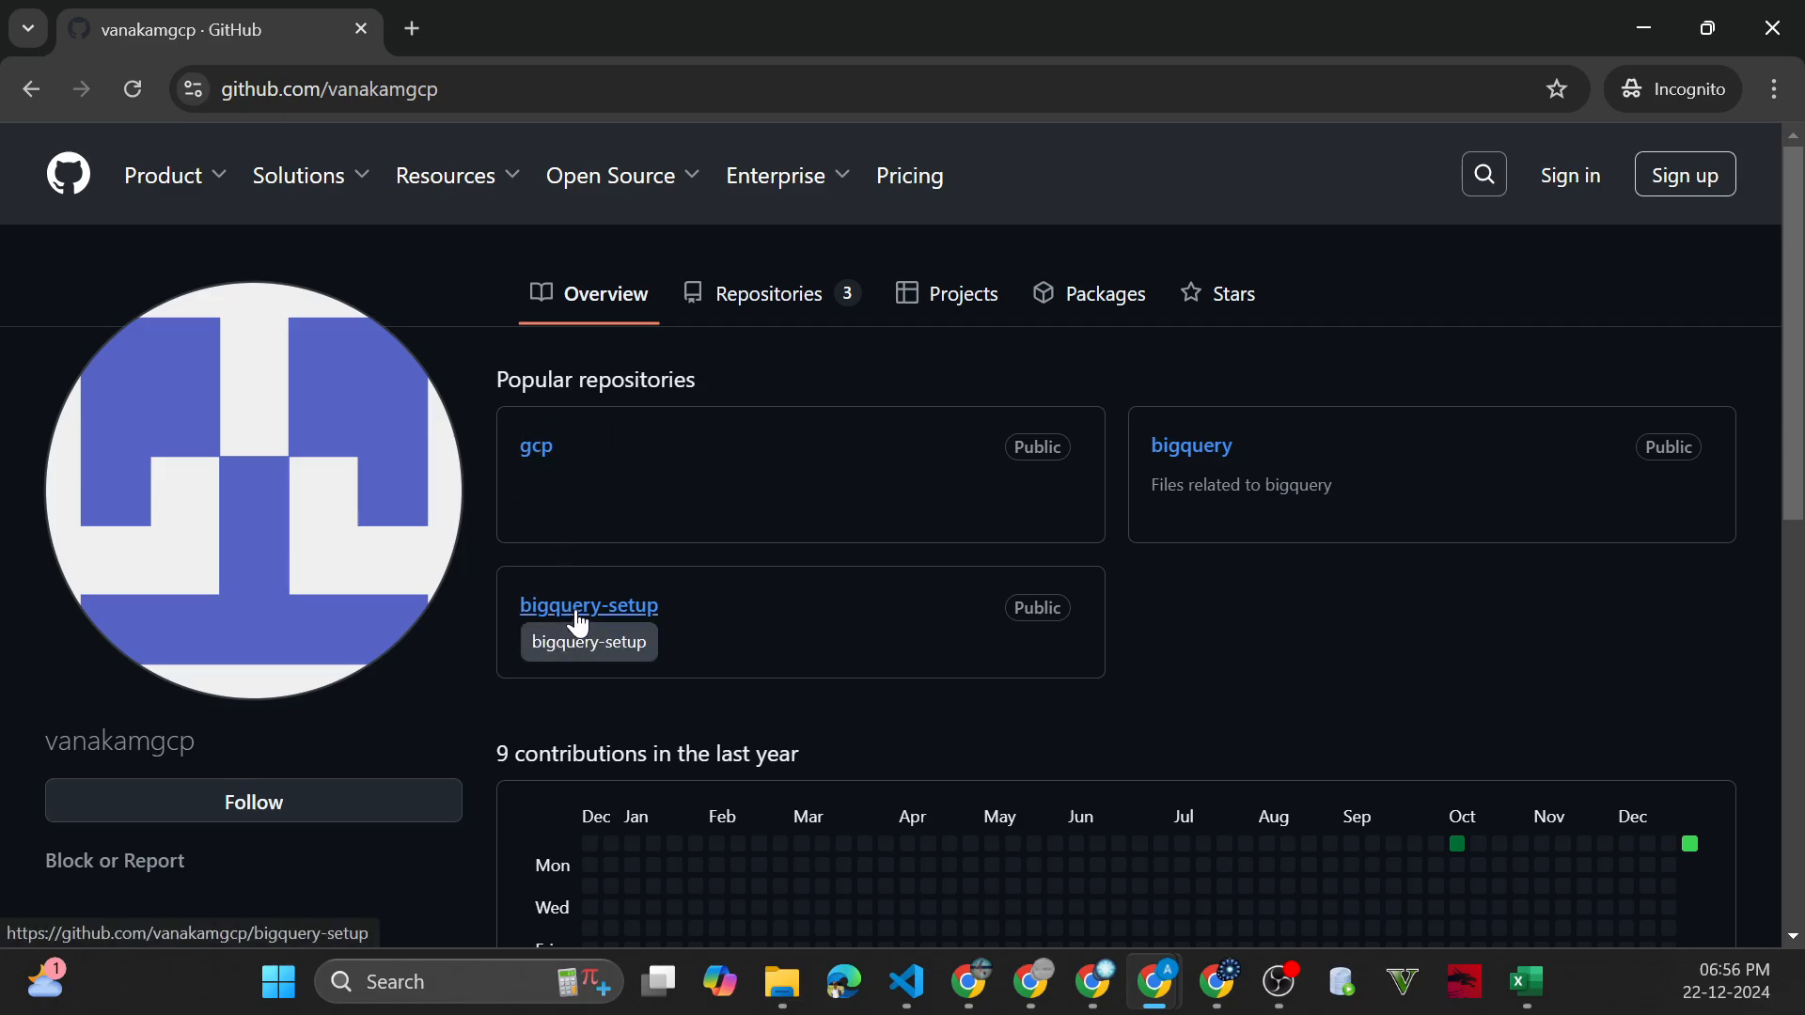
Open the profile's bigquery repository and go into its setup/HR folder
click(1206, 457)
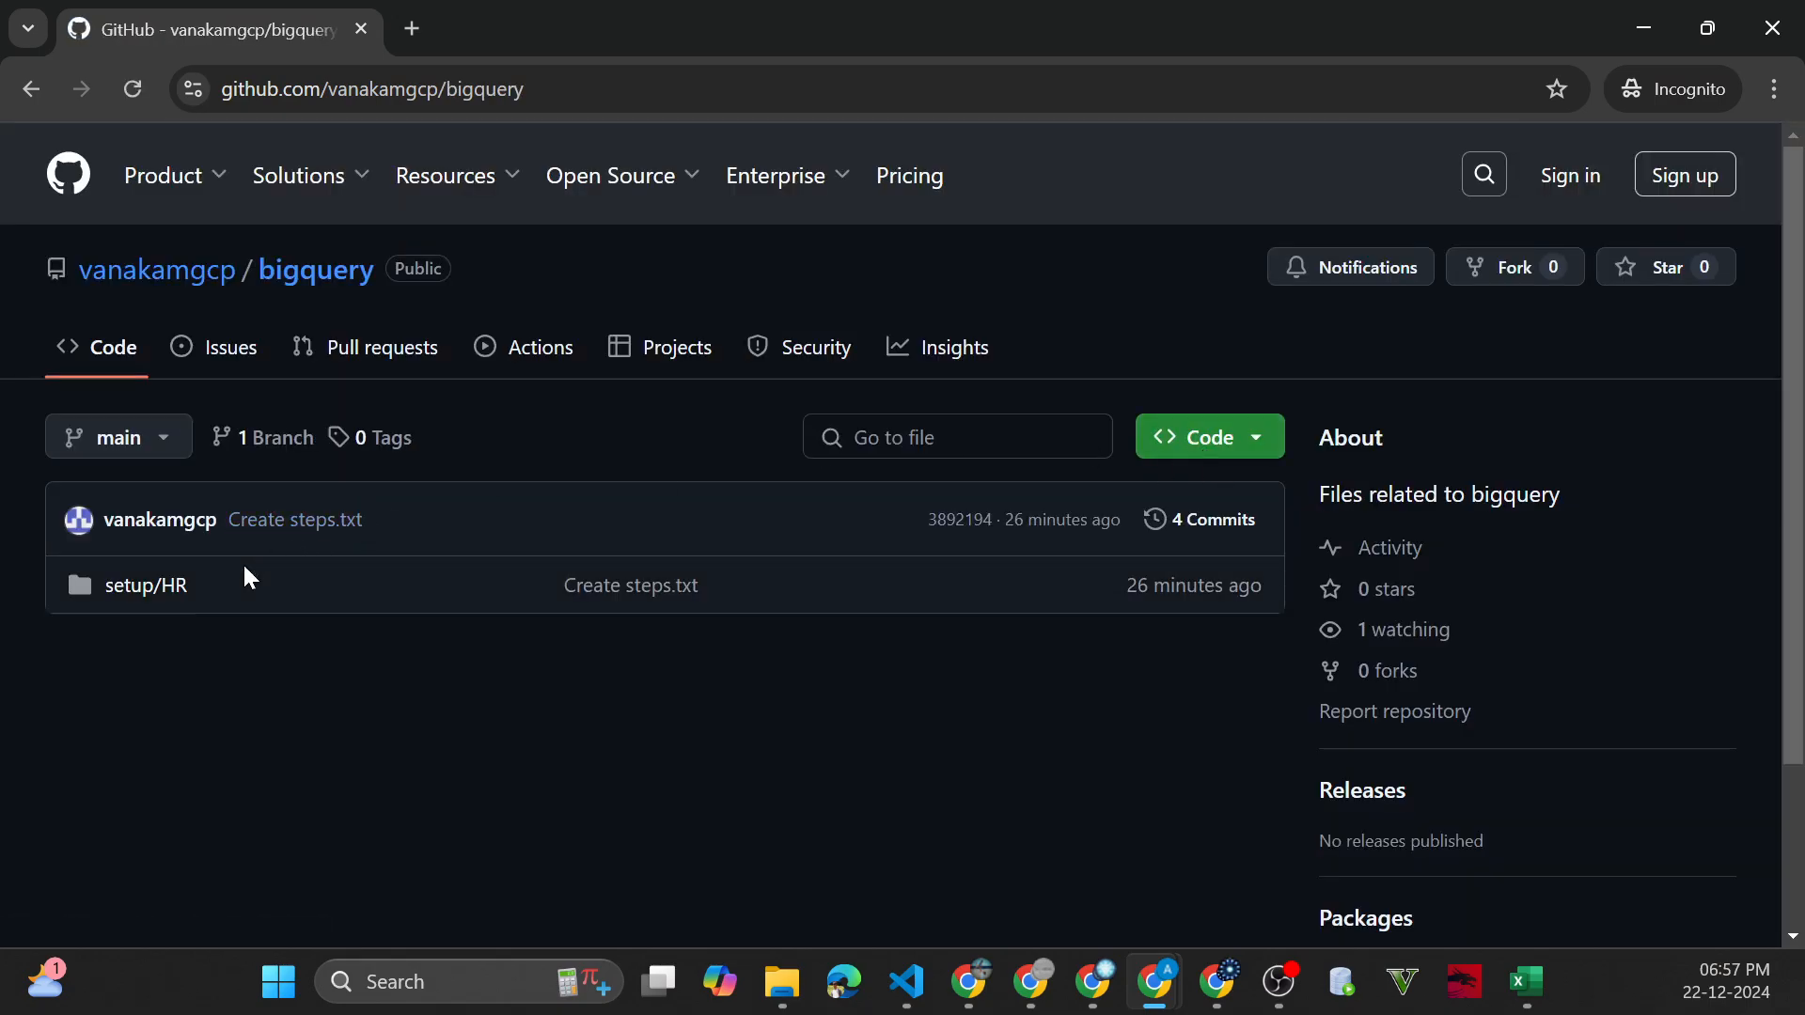
click(146, 585)
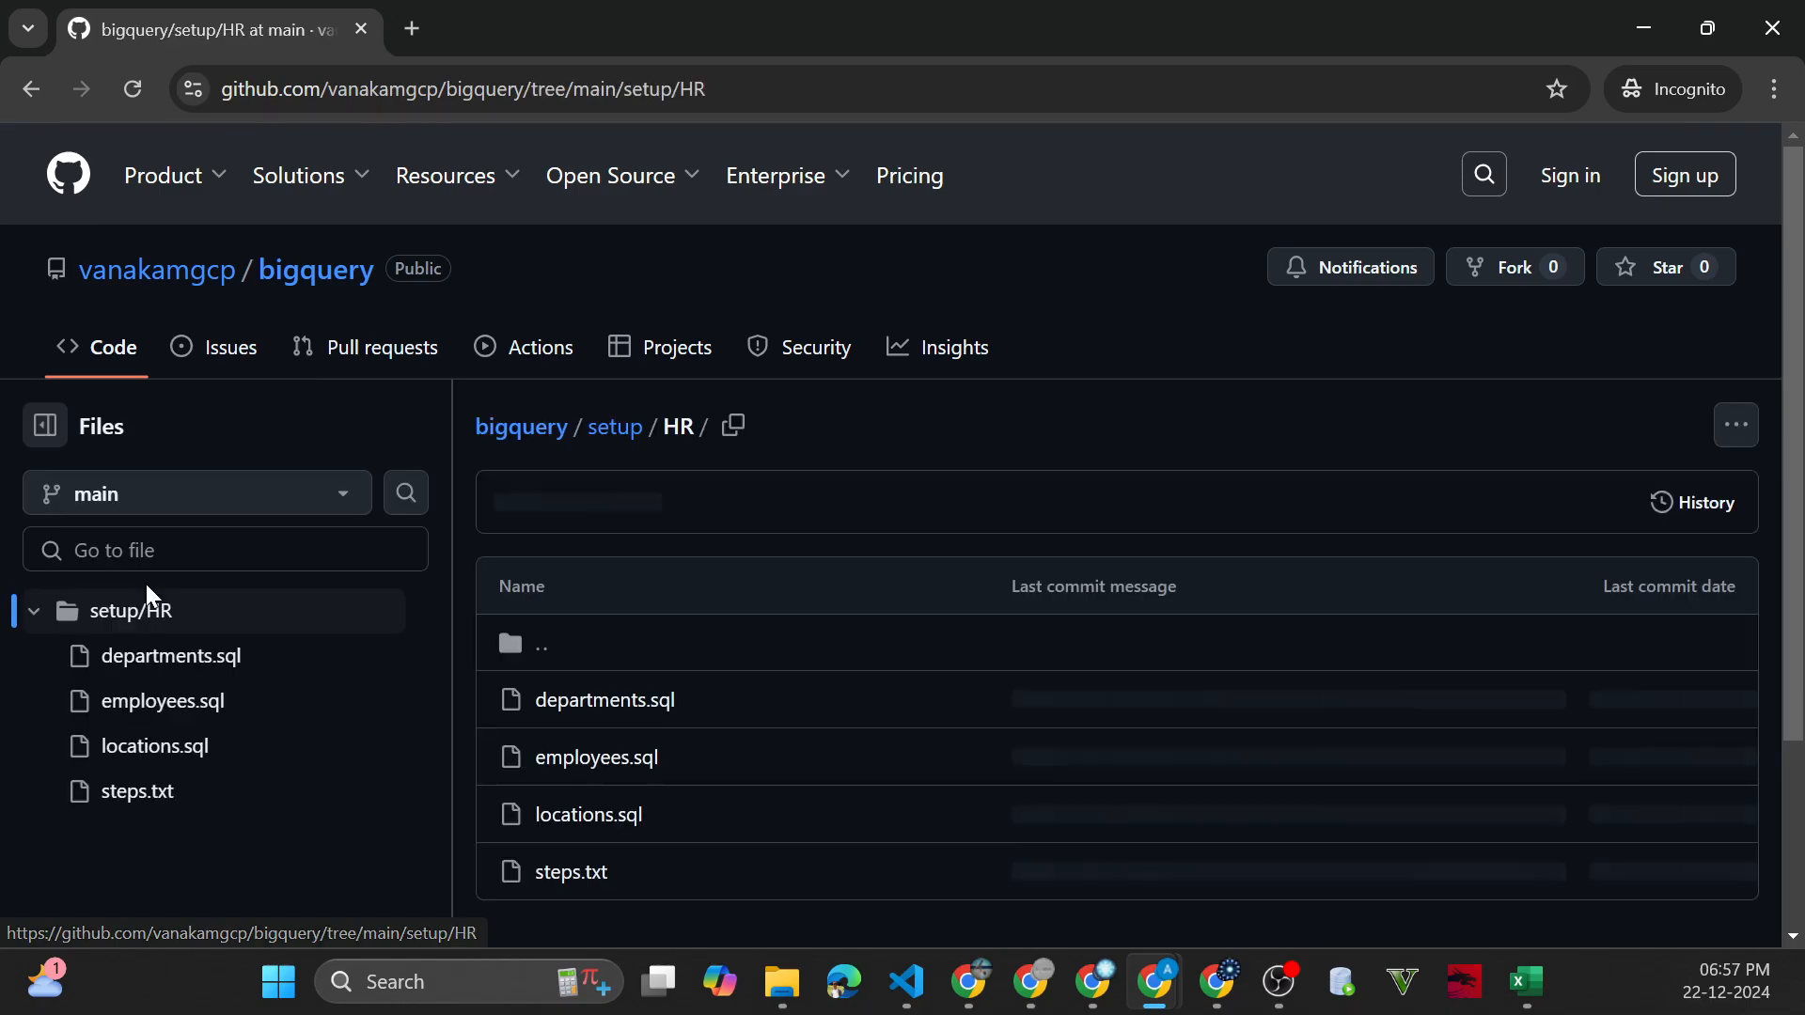
scroll(299, 589, down, 3)
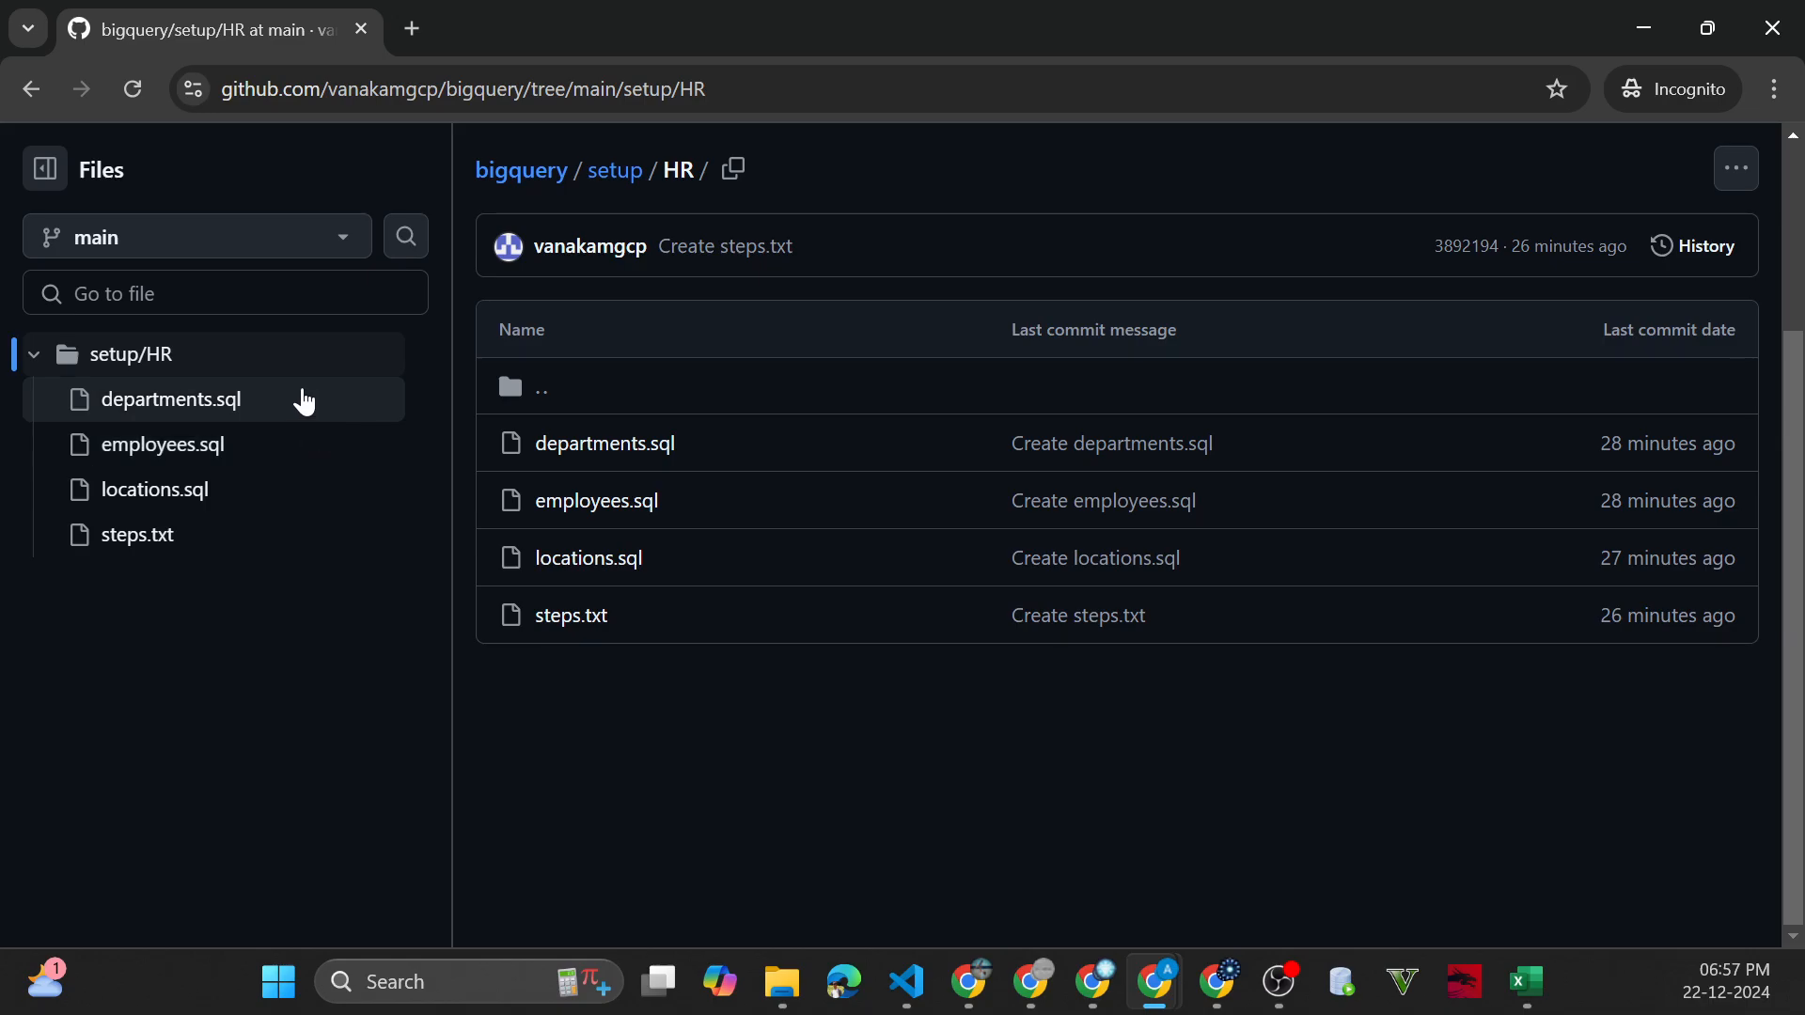
Open employees.sql, look through the script, and copy its raw contents
click(612, 516)
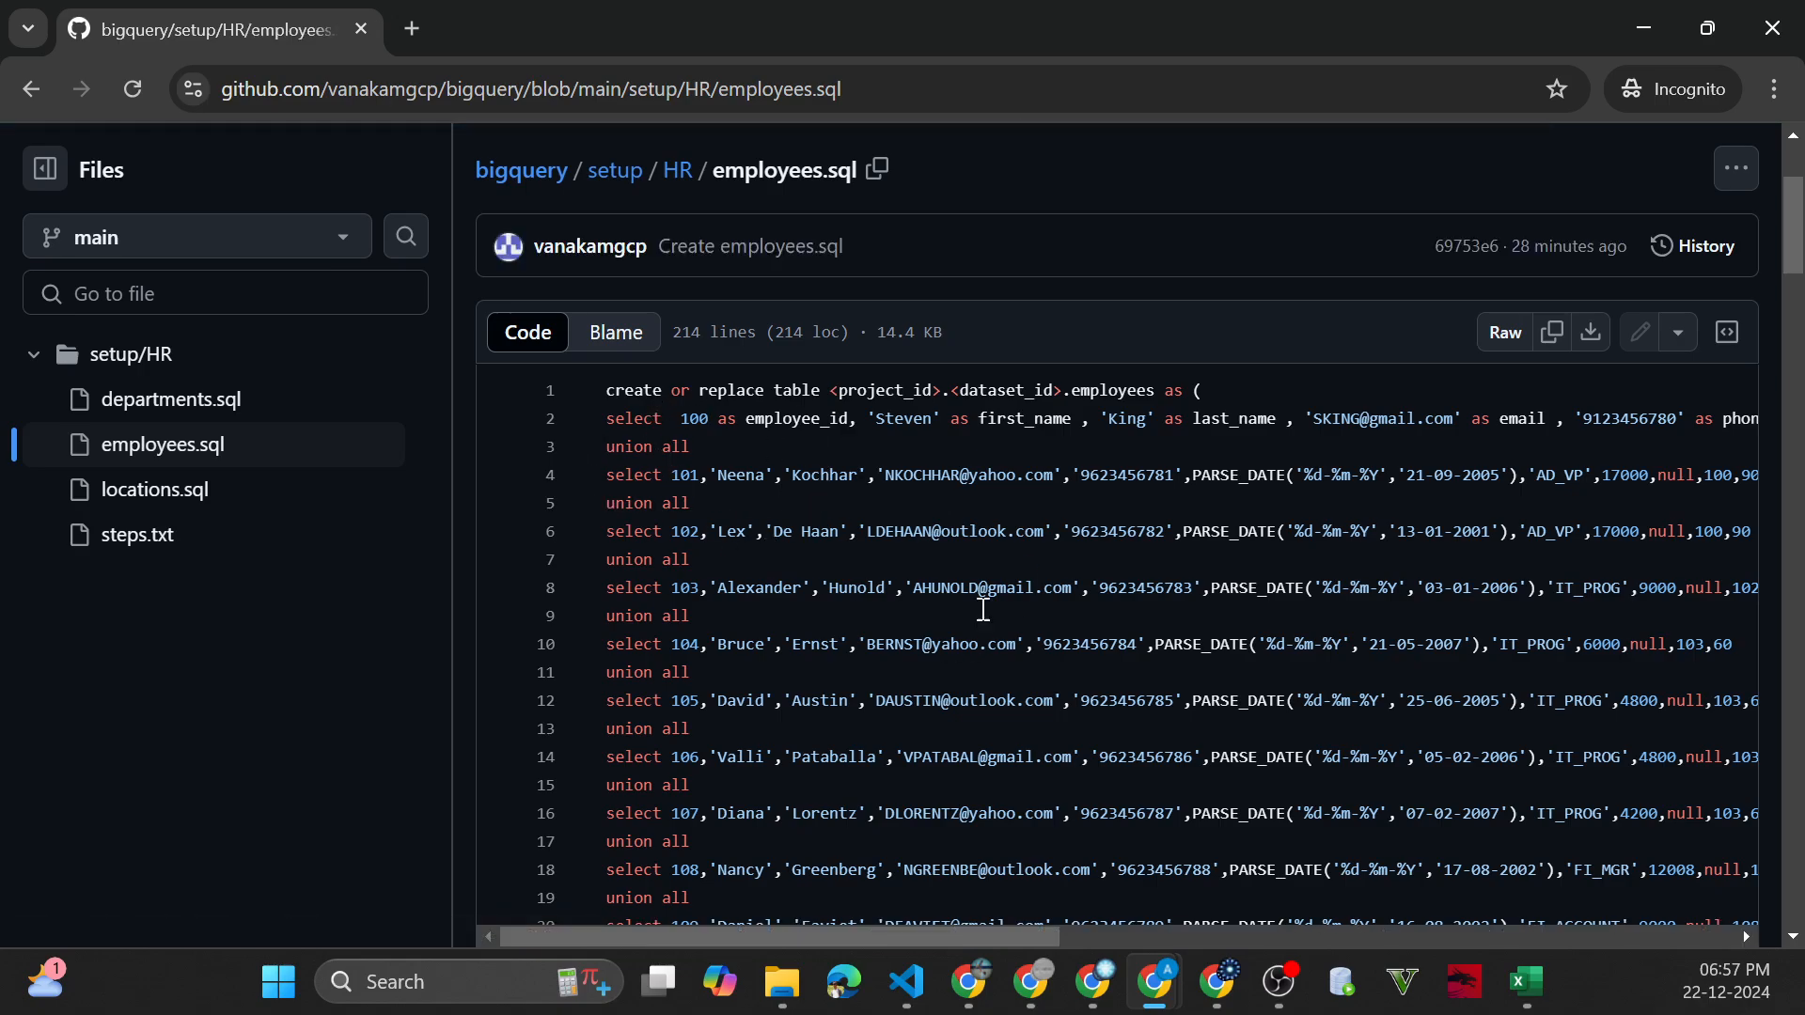
scroll(982, 610, down, 5)
scroll(1222, 630, up, 8)
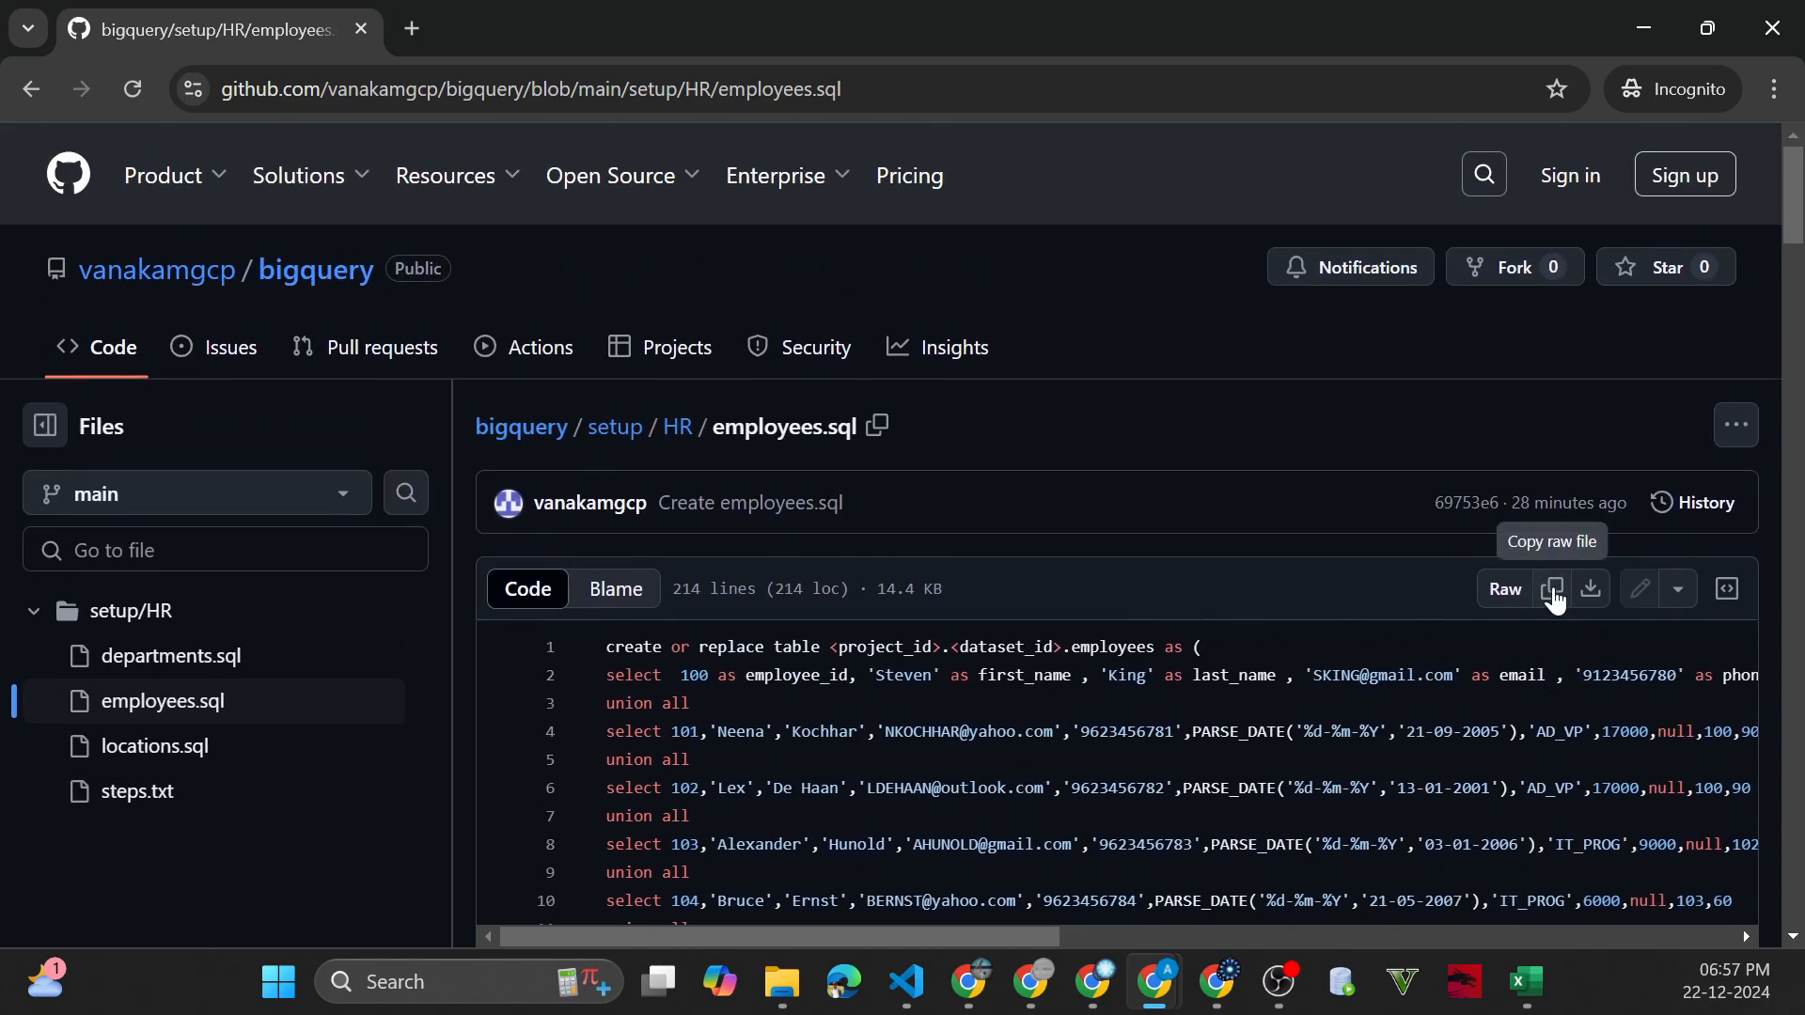
click(1556, 599)
Switch to BigQuery and paste the copied employees script into the empty untitled query
click(1644, 27)
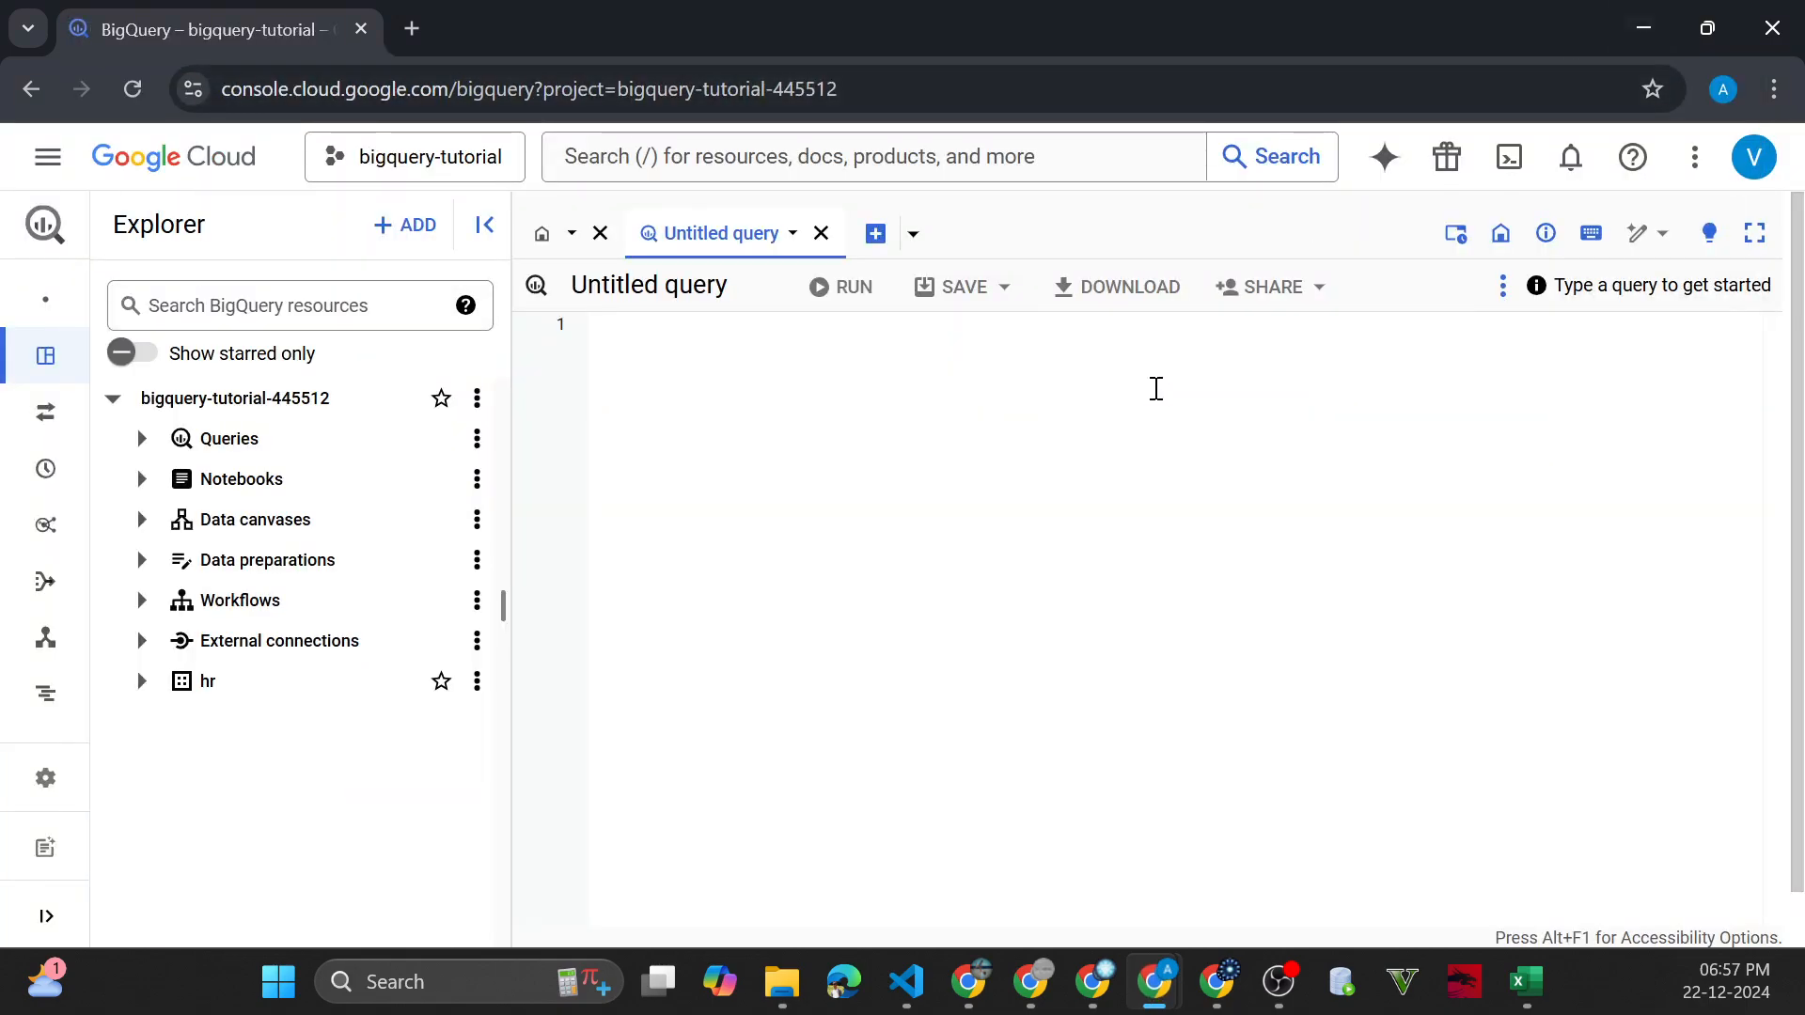
key(ctrl+v)
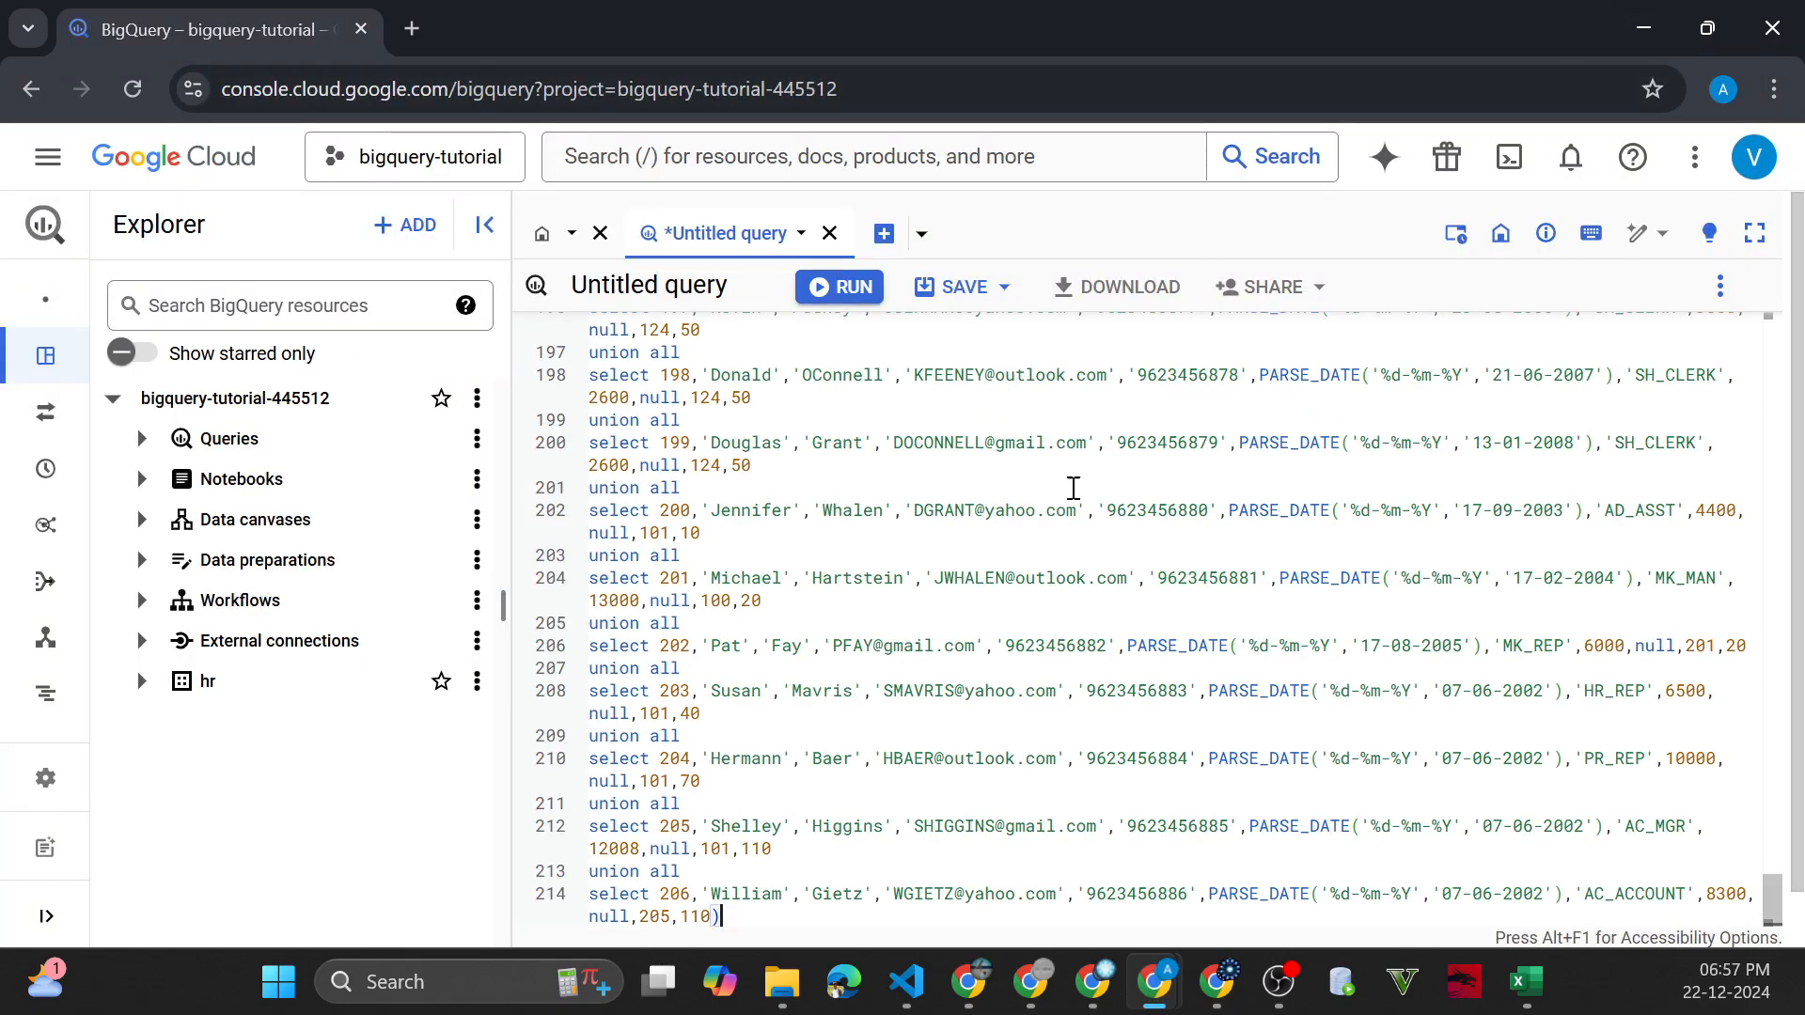
scroll(1055, 503, up, 15)
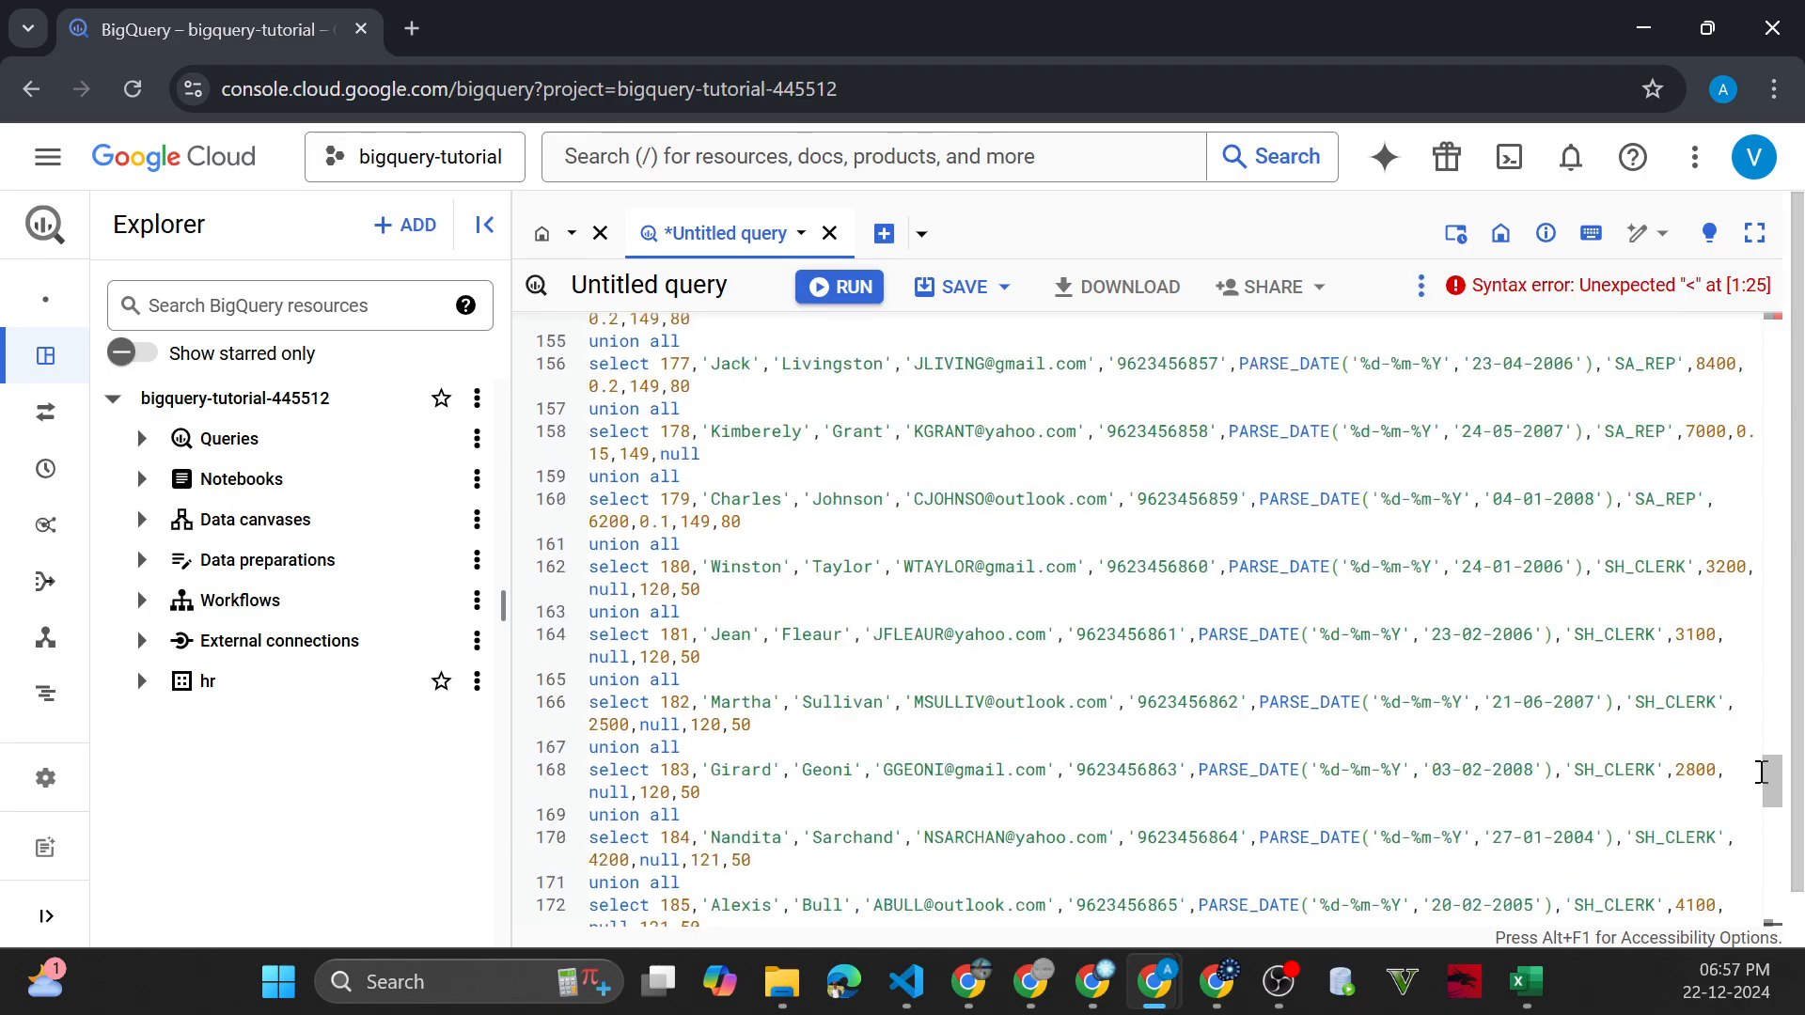
scroll(1760, 772, up, 20)
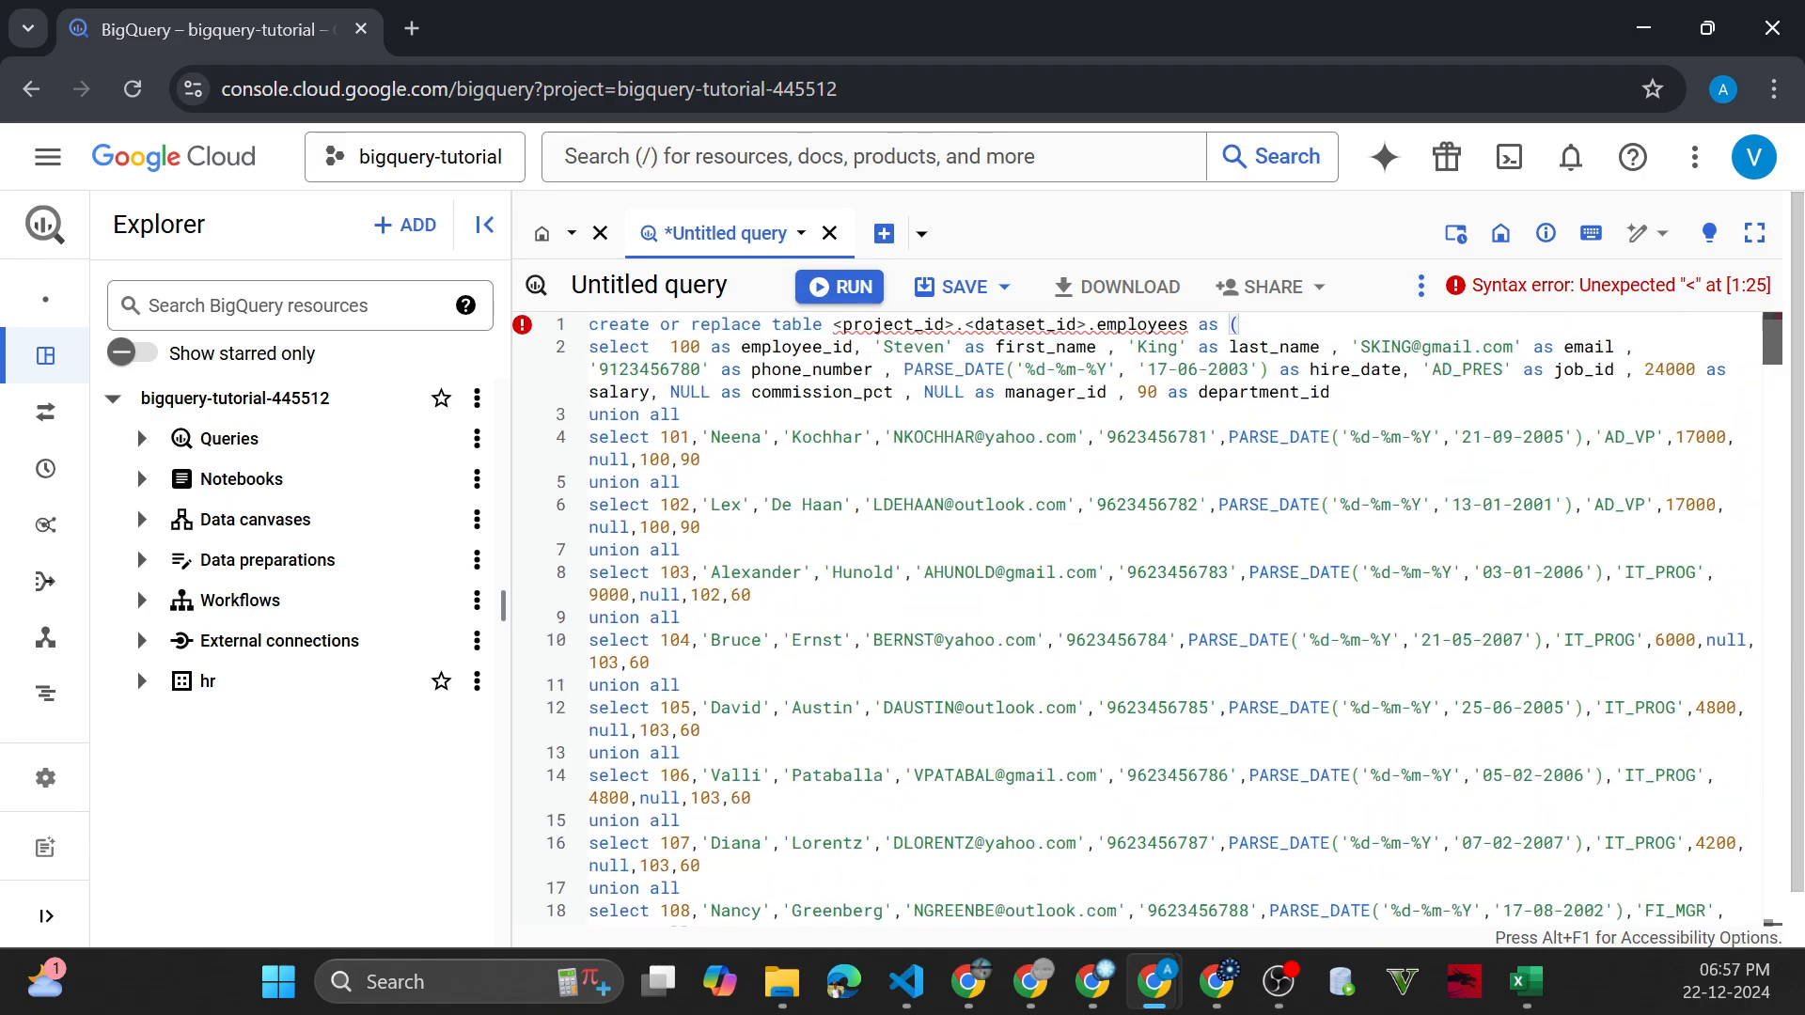
Copy the hr dataset's ID and paste it into a new query to inspect the project and dataset parts
mouse_move(943, 315)
drag(833, 325, 1068, 327)
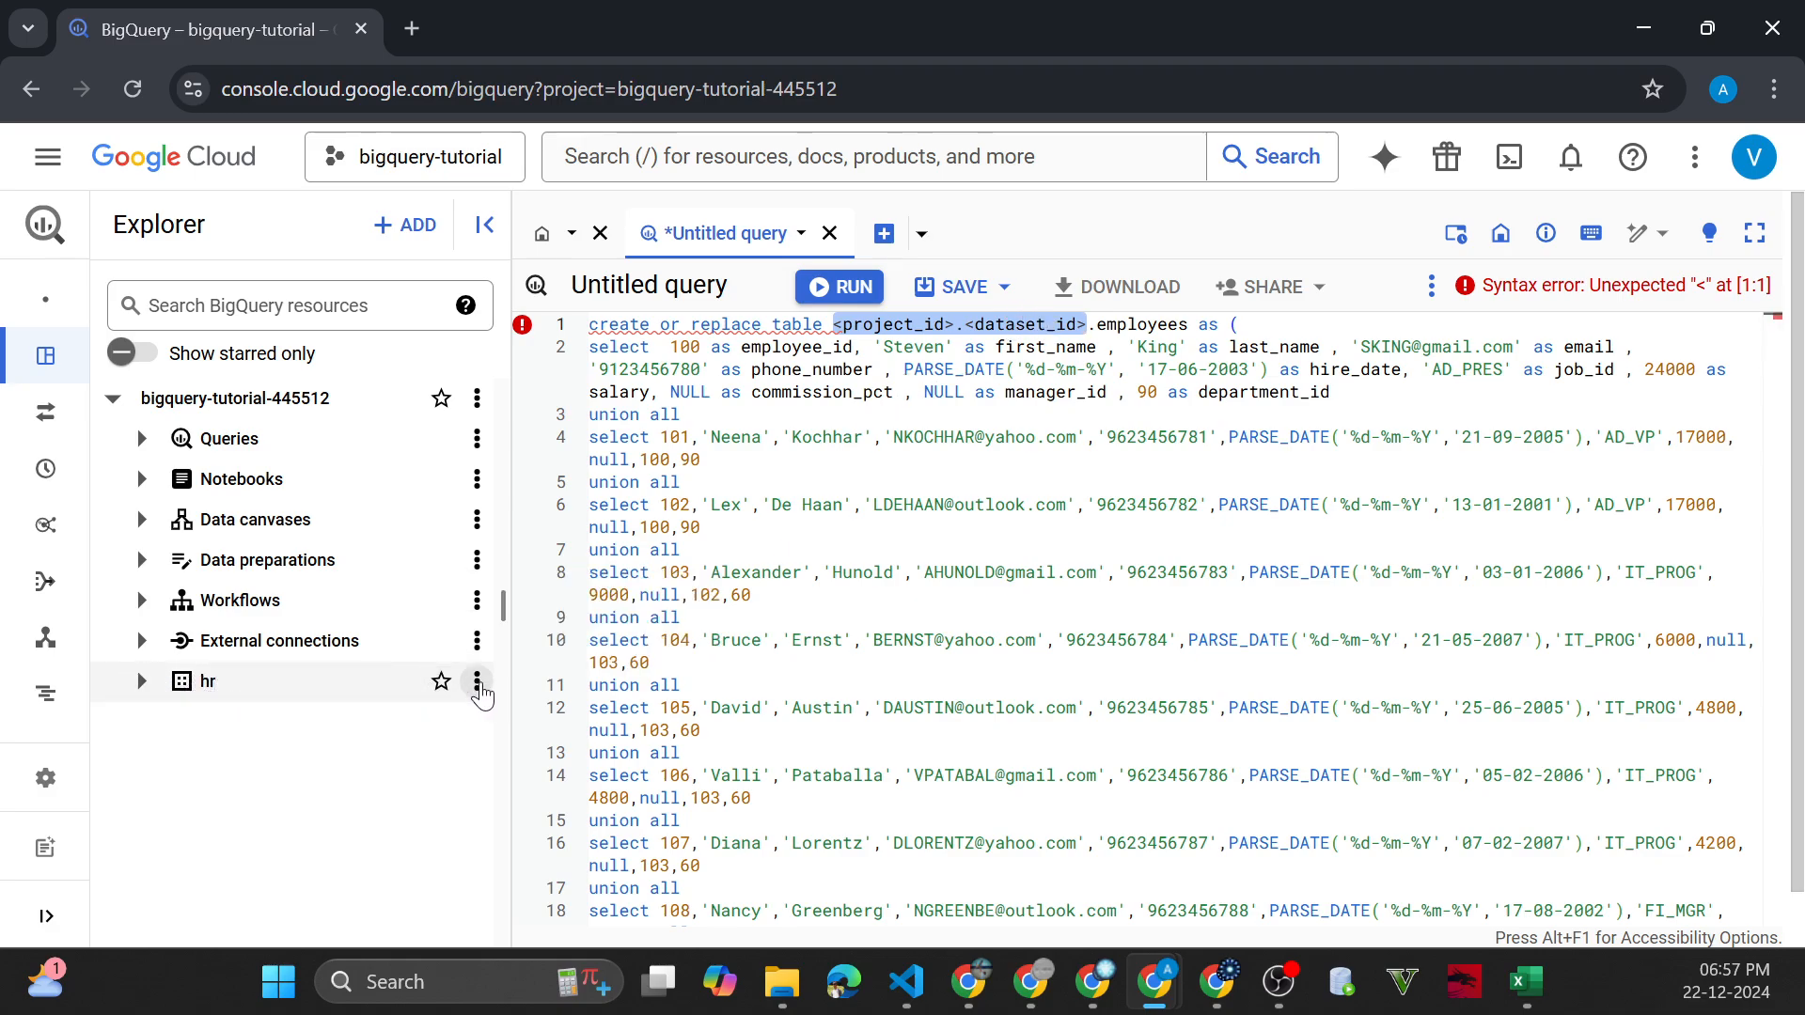
click(477, 683)
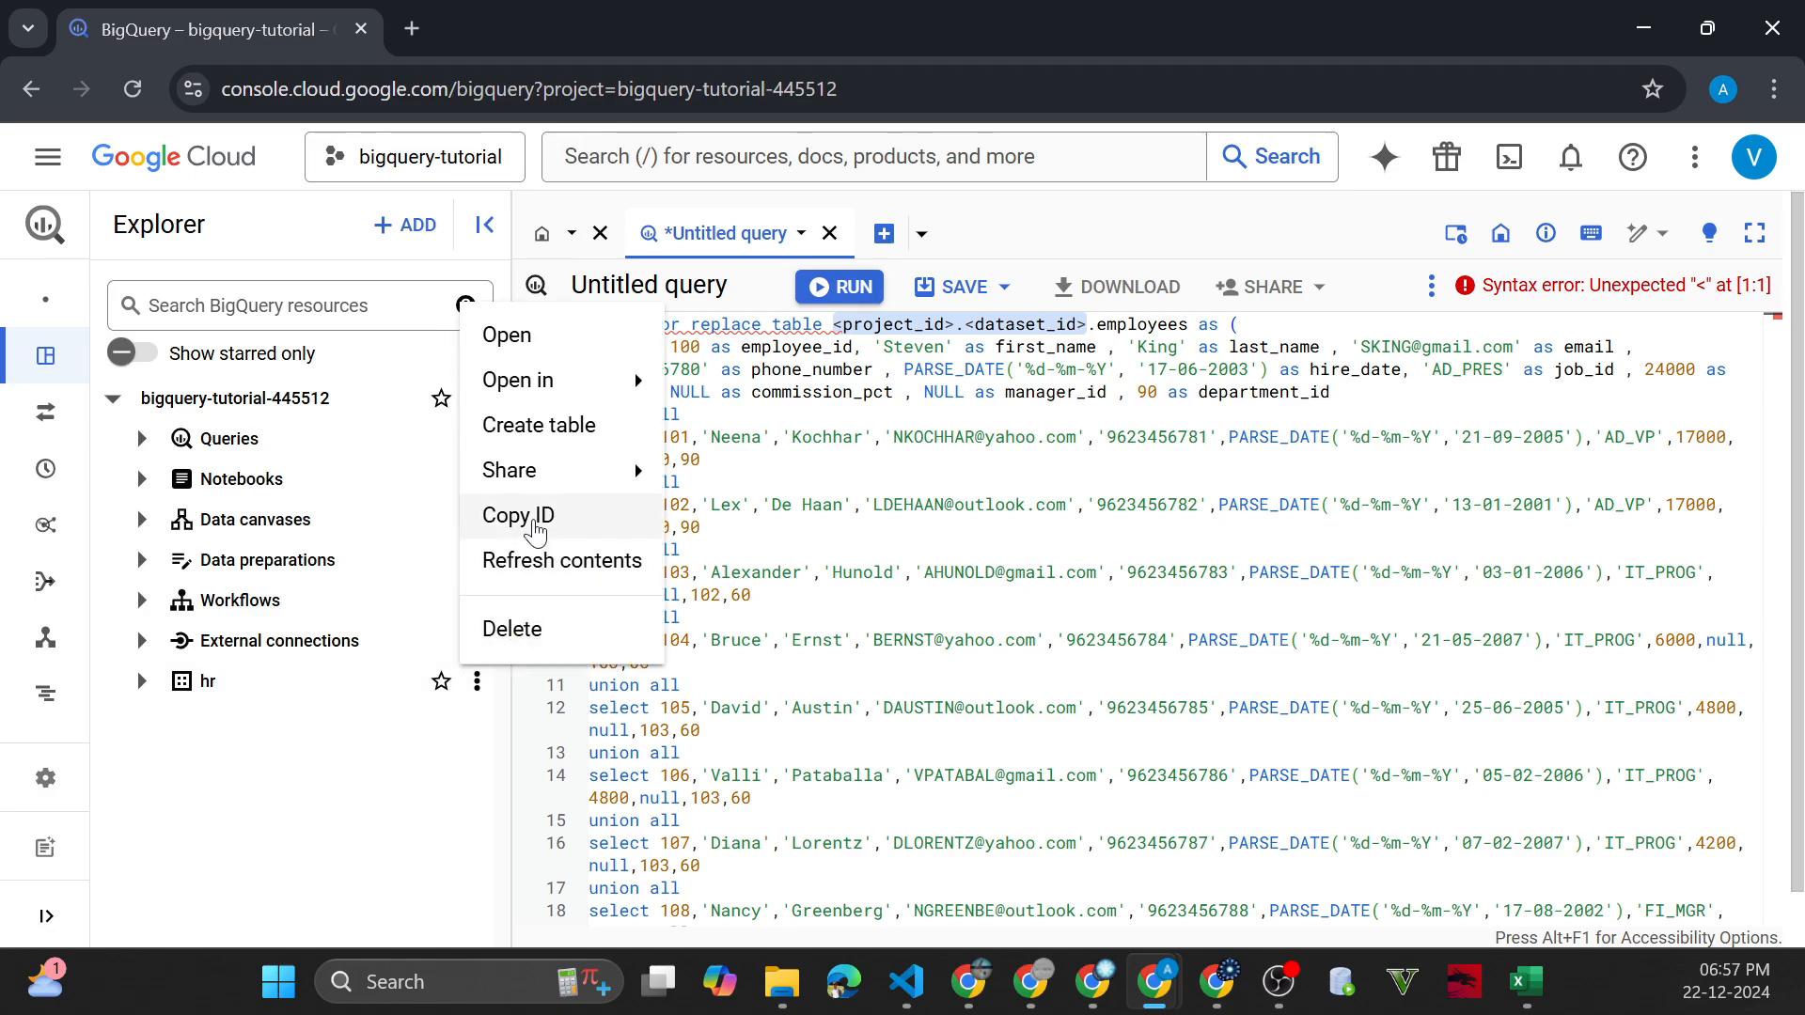
click(536, 521)
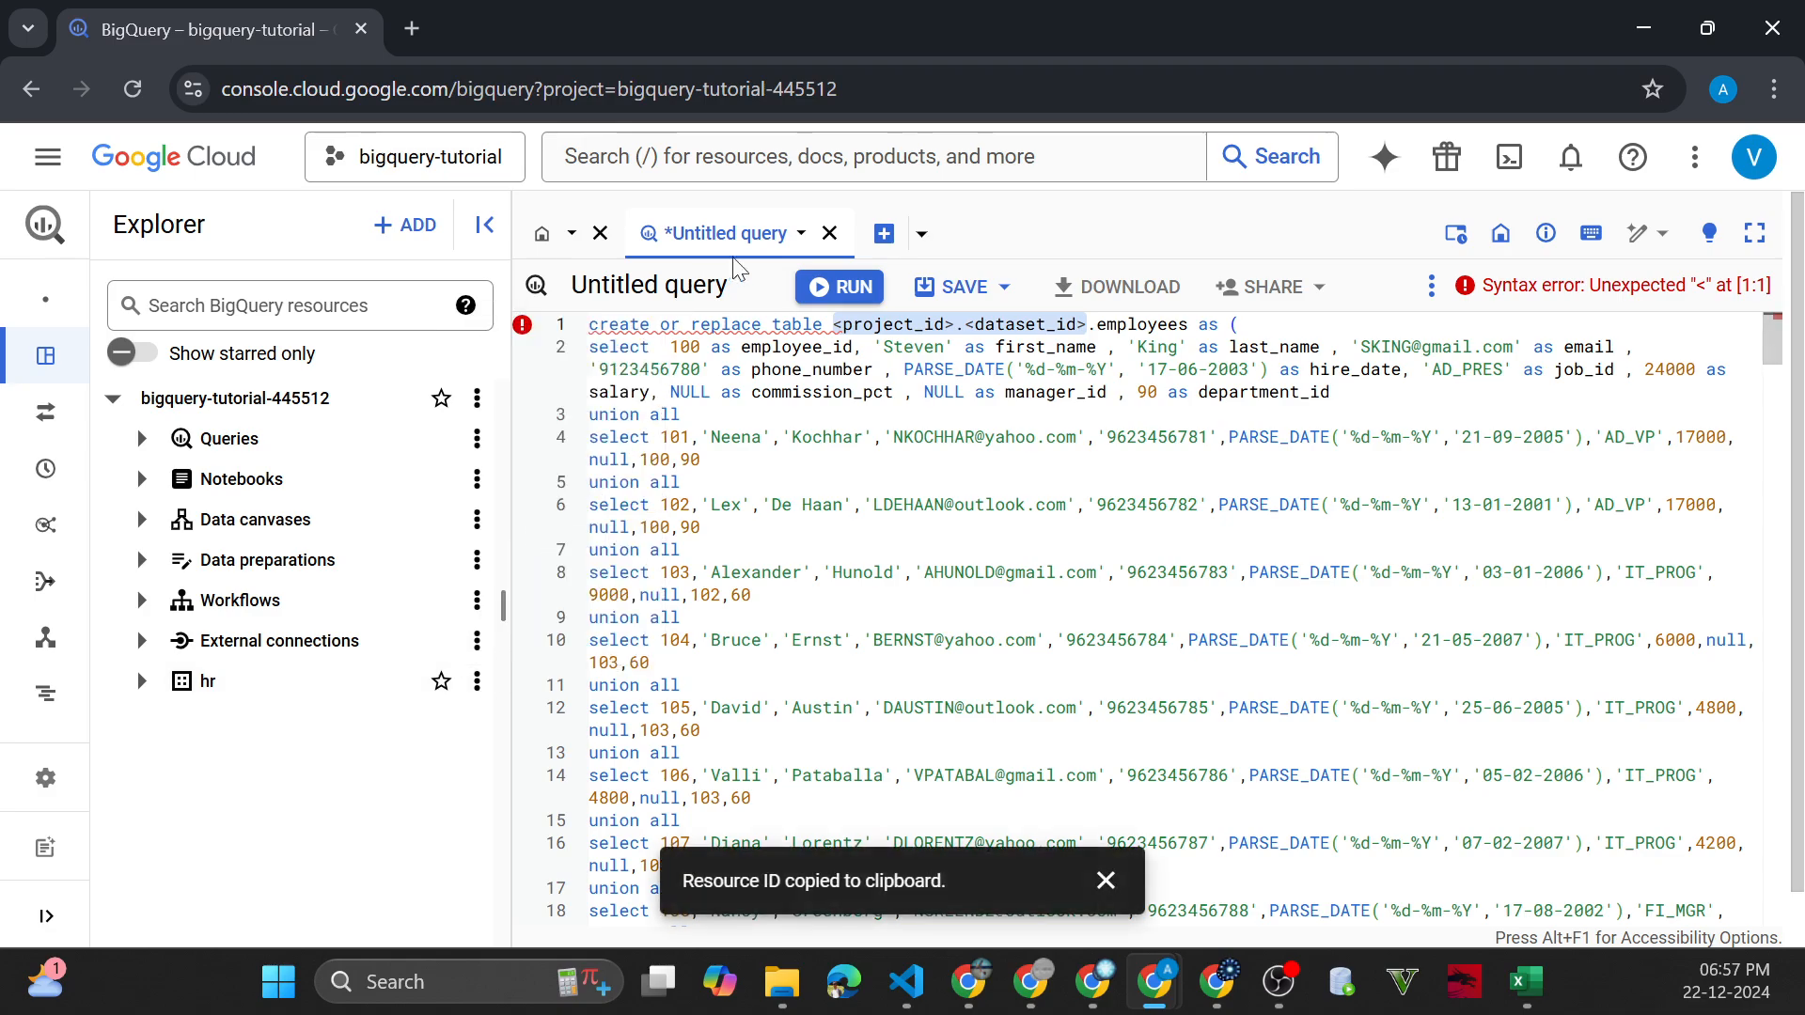
click(885, 233)
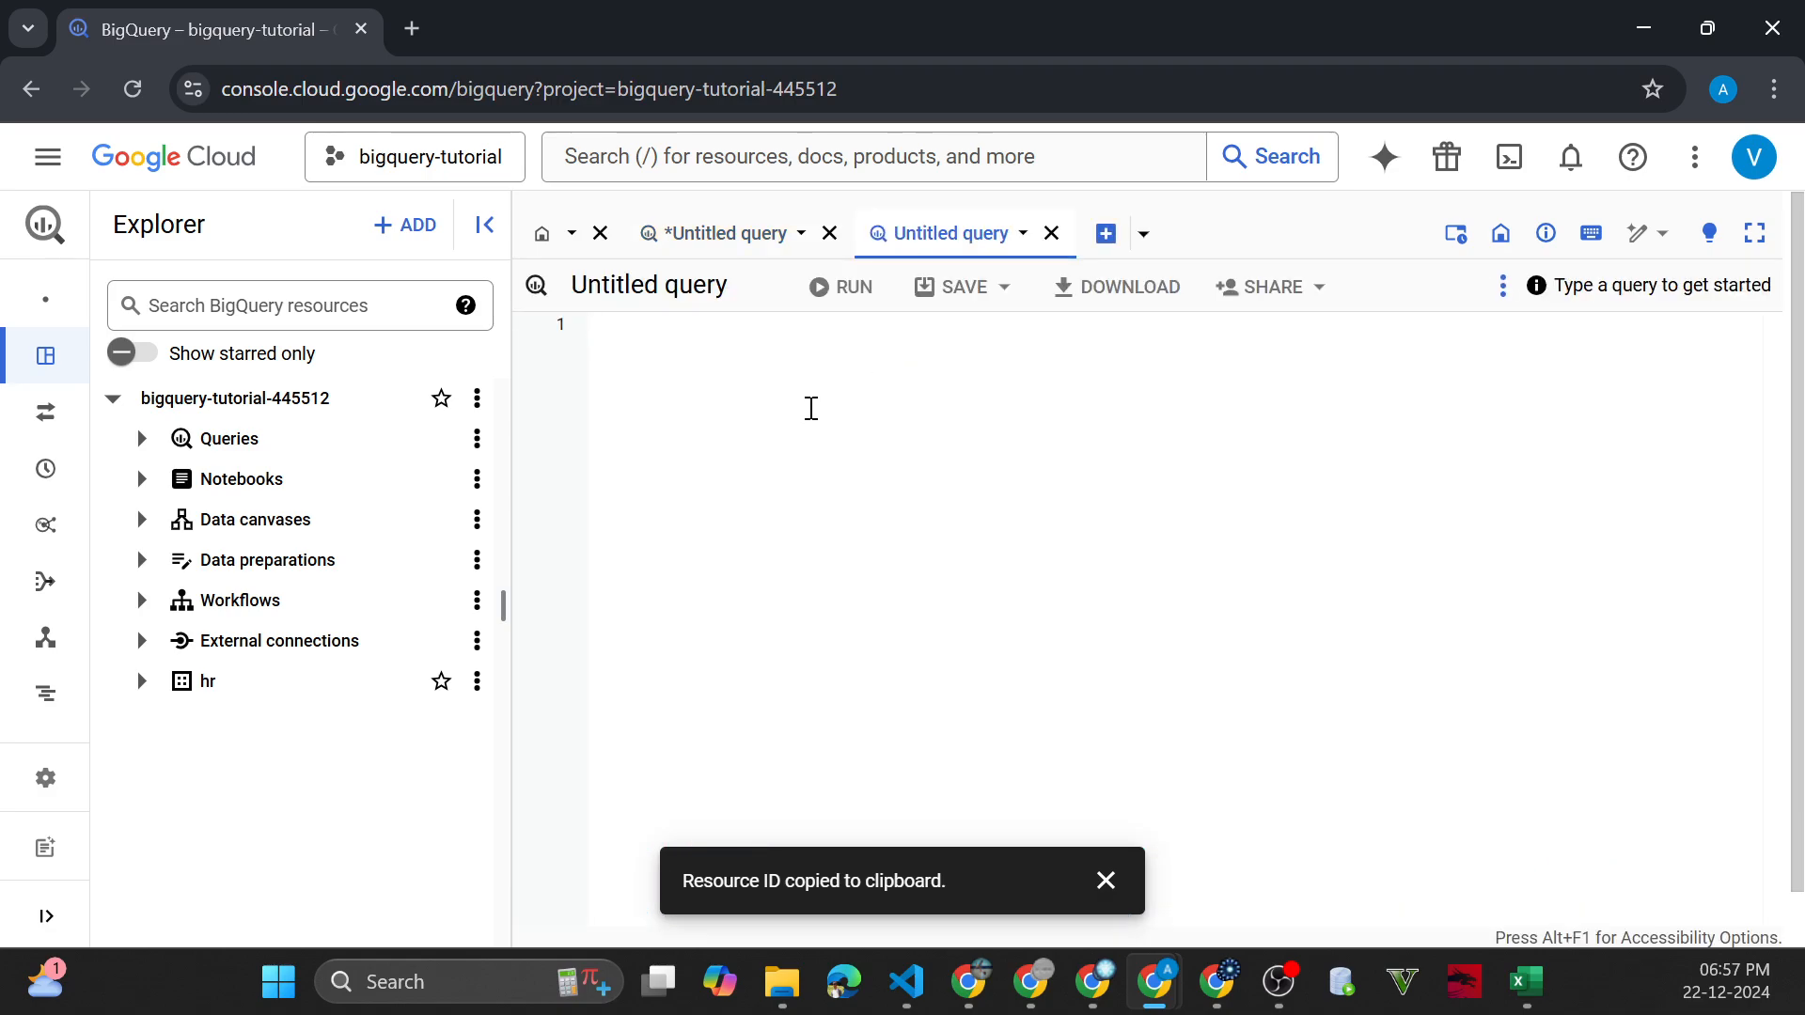
key(ctrl+v)
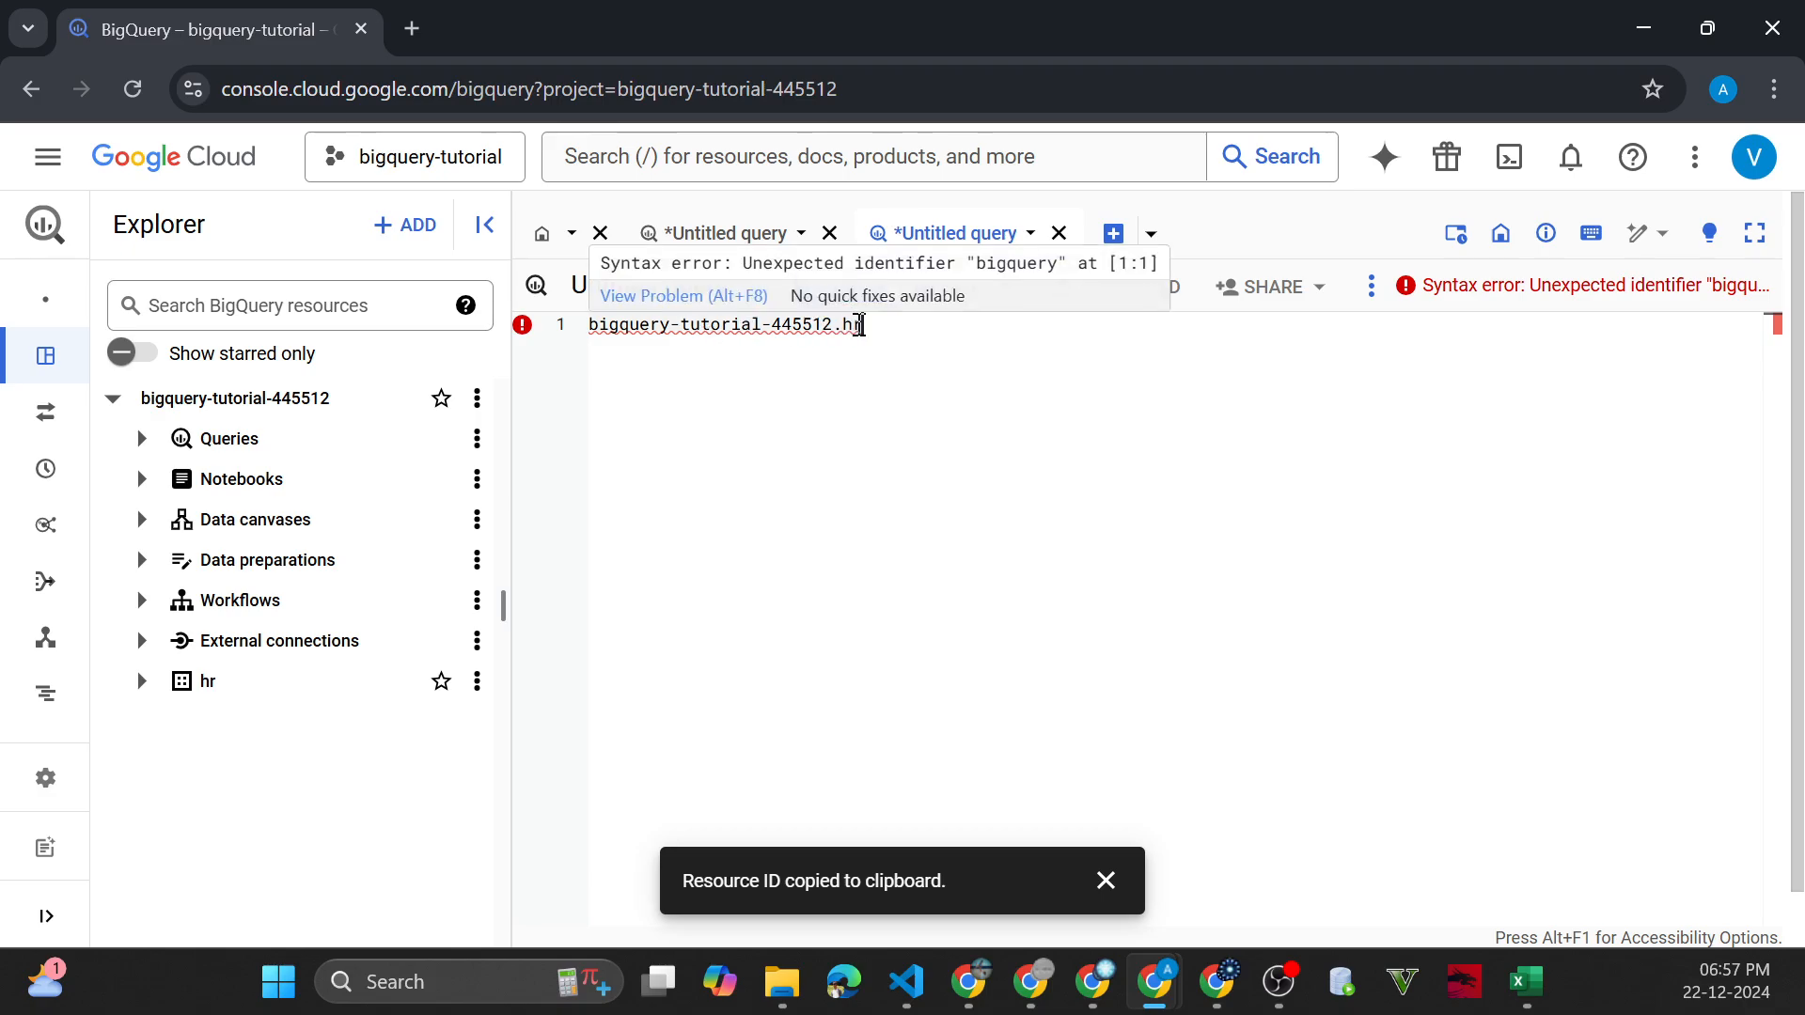
drag(862, 325, 592, 334)
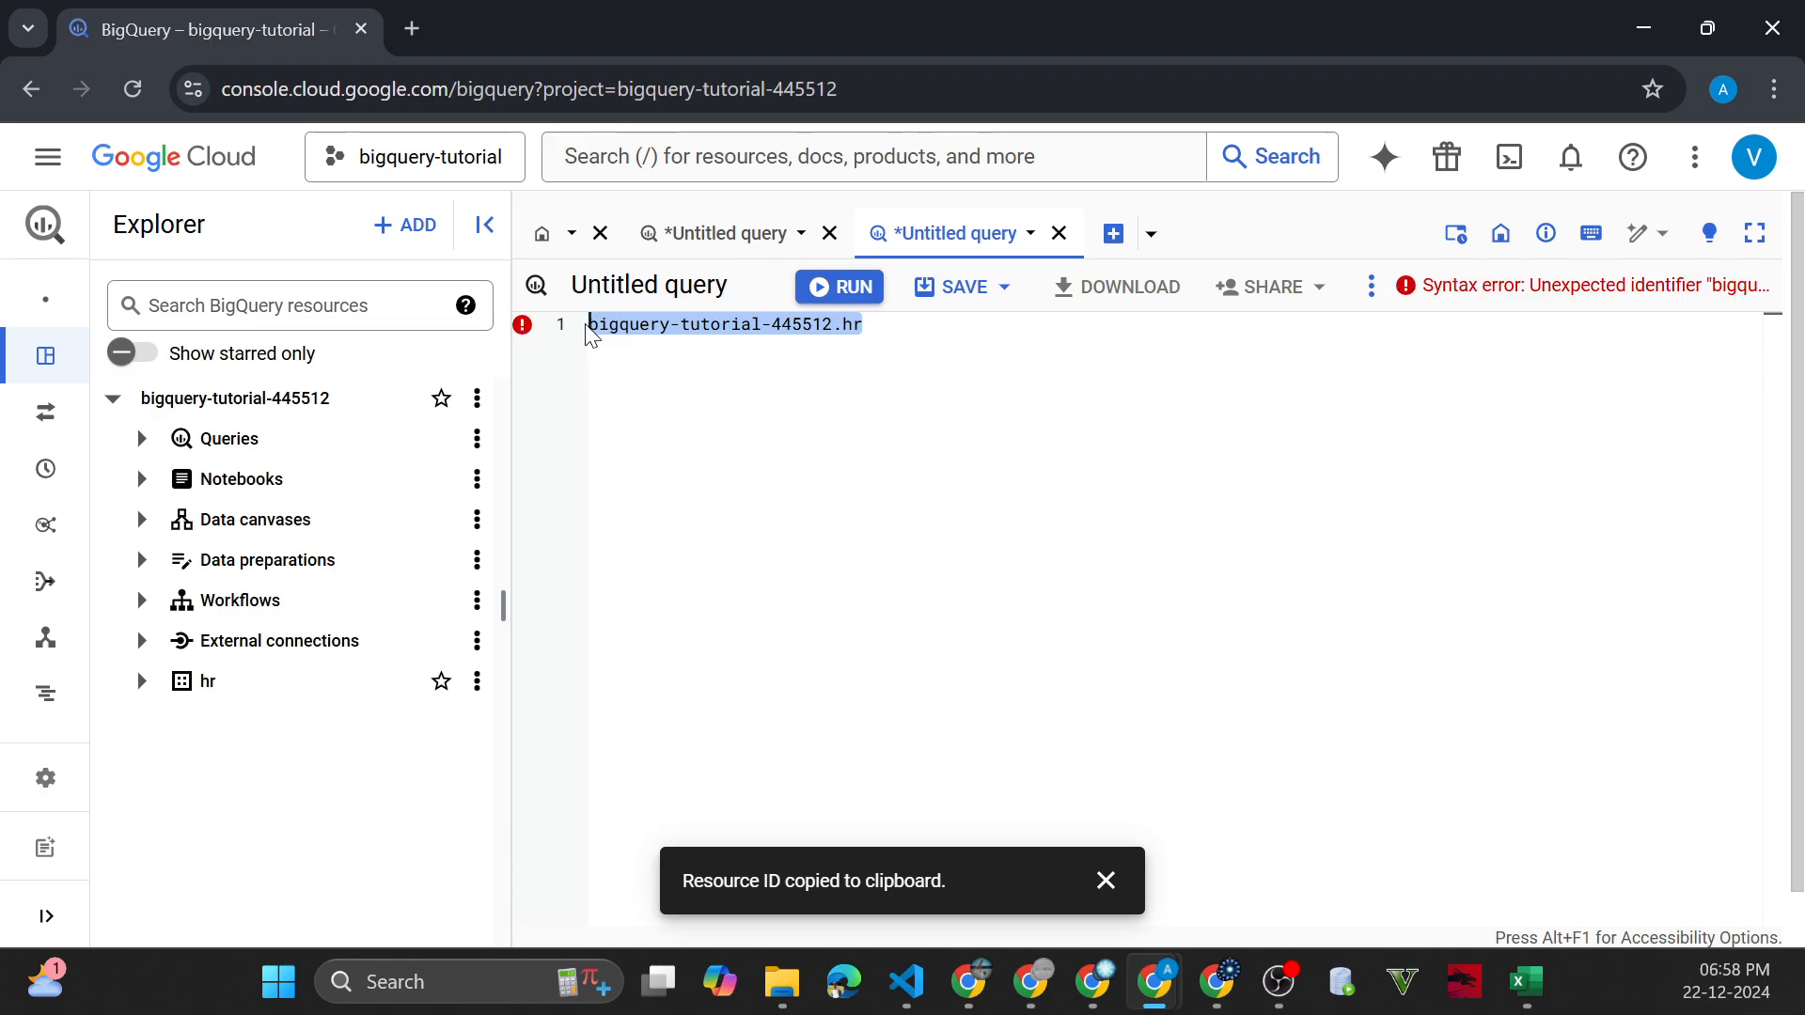
Replace <project_id>.<dataset_id> in the employees script with bigquery-tutorial-445512.hr and run the query
click(701, 235)
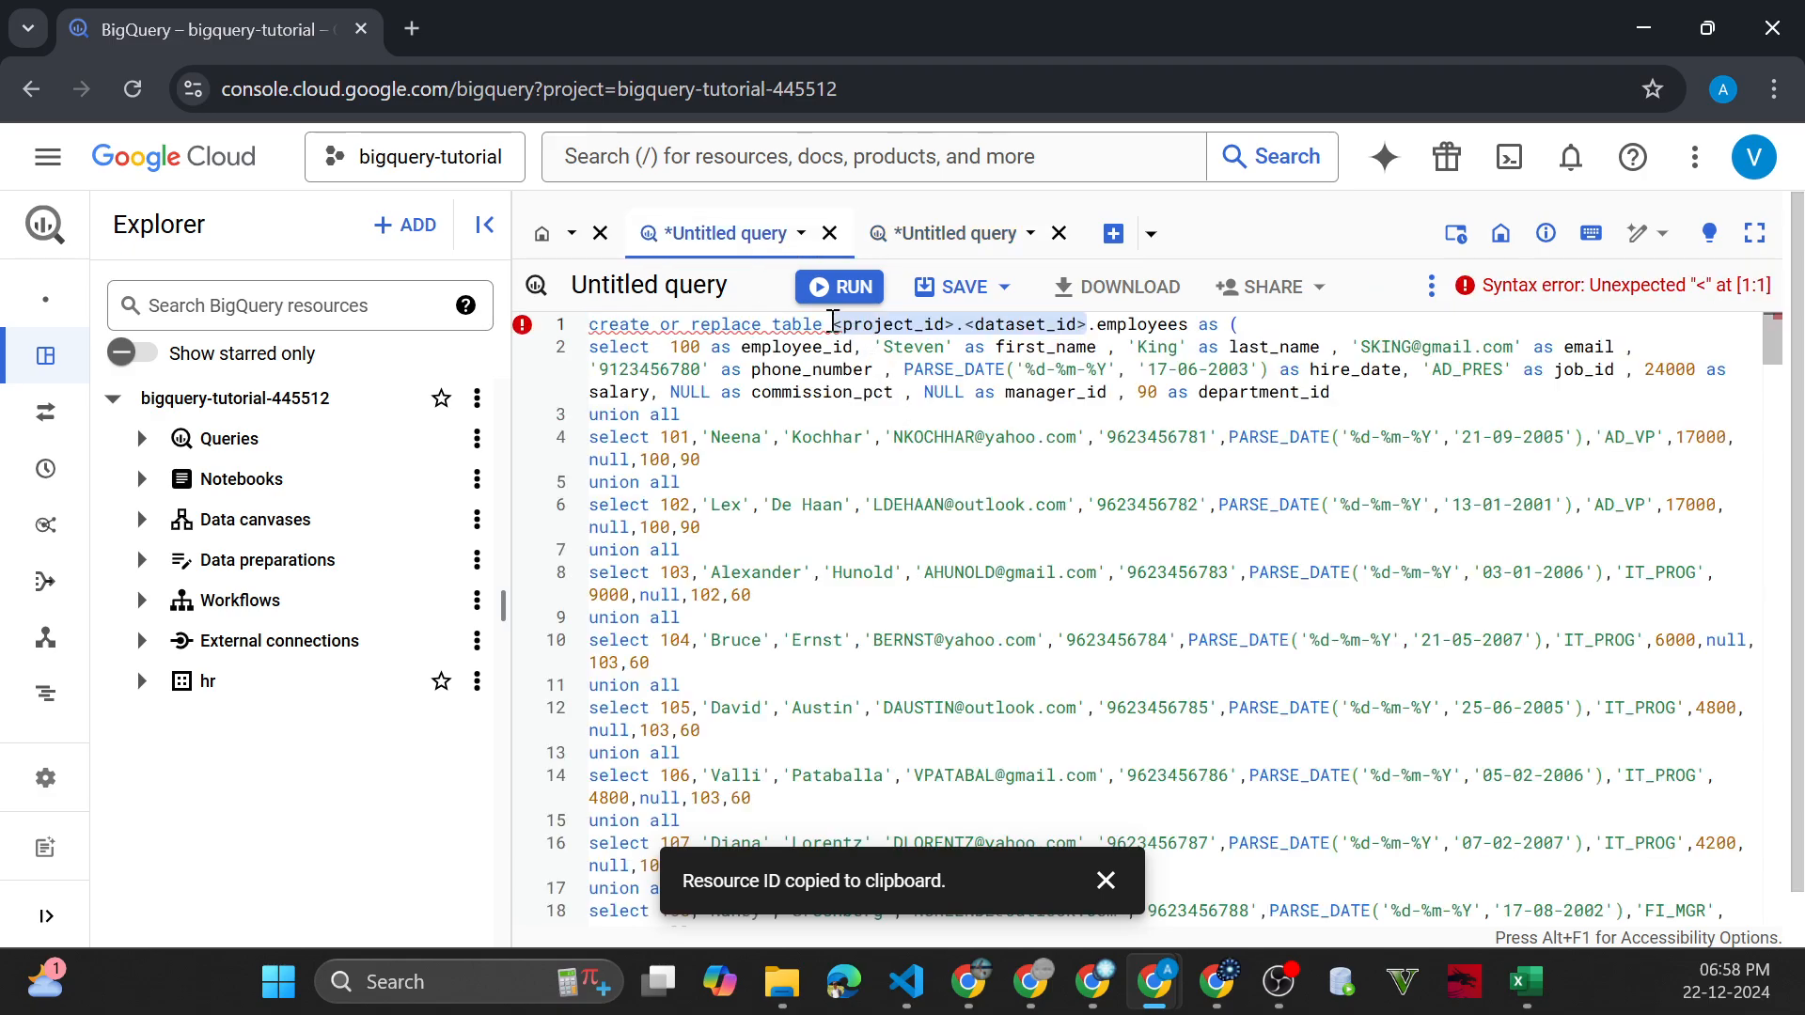
click(833, 324)
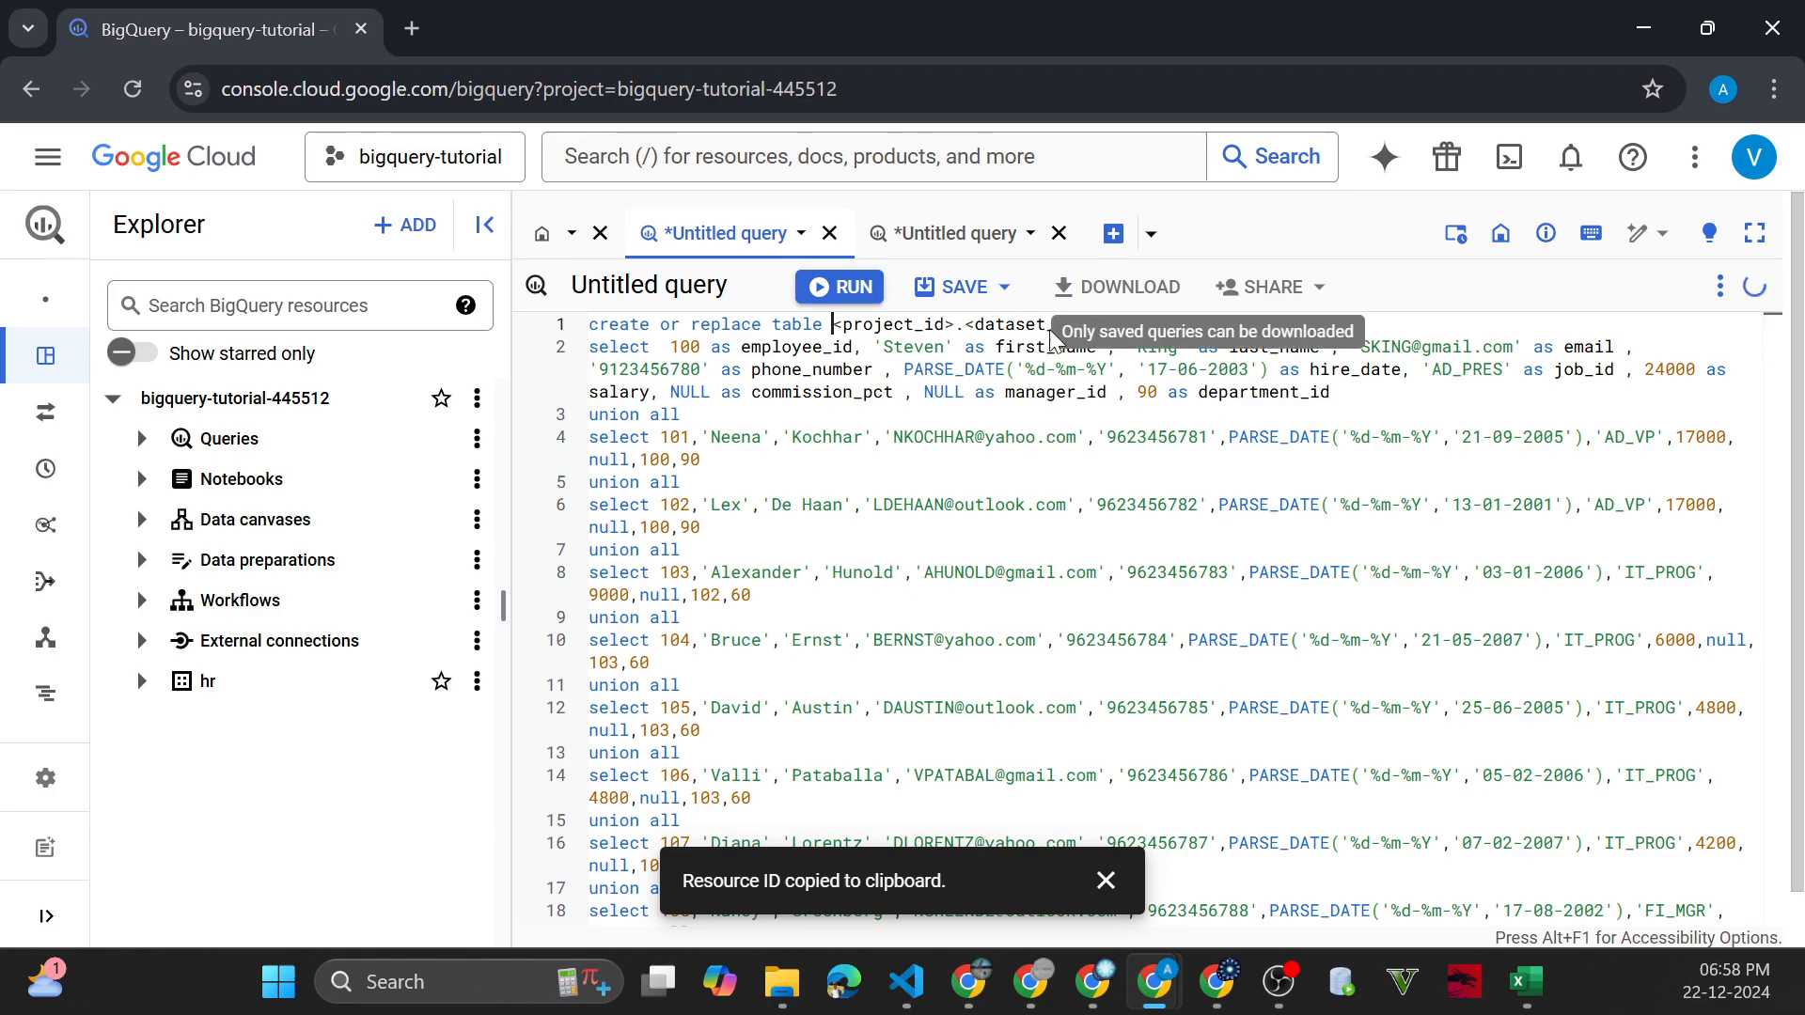
shift+click(1090, 326)
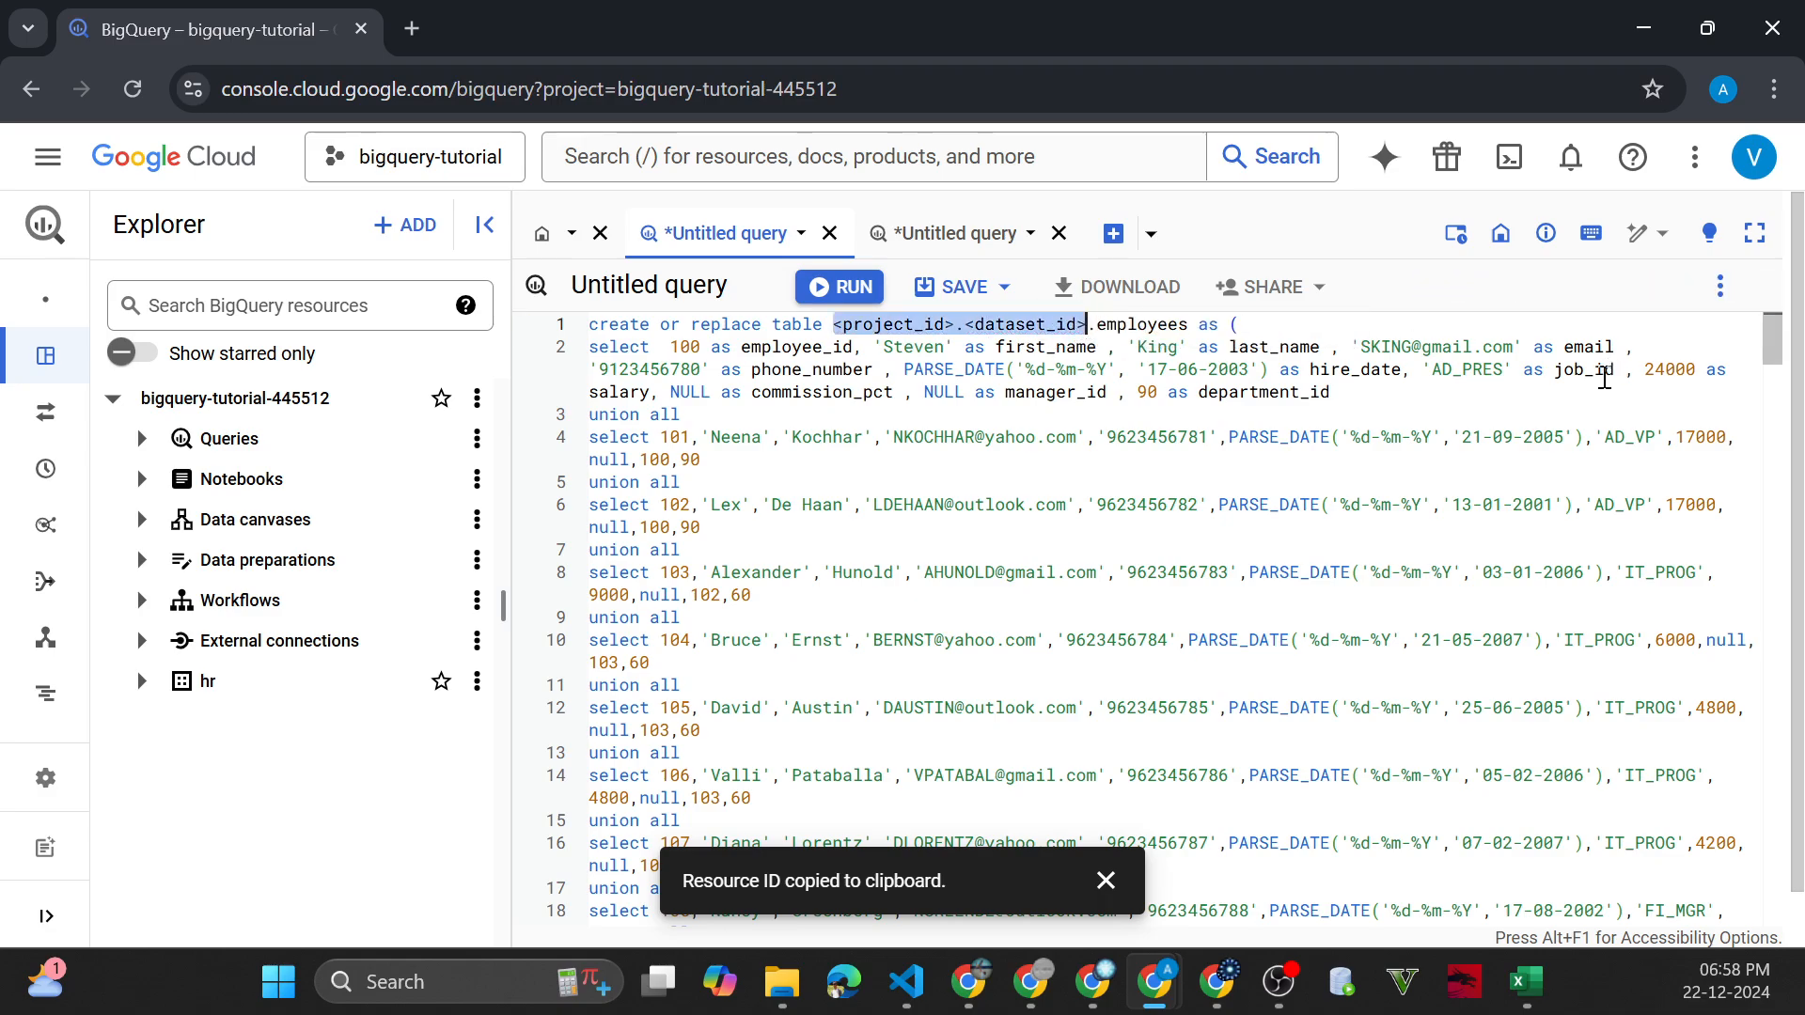
key(ctrl+v)
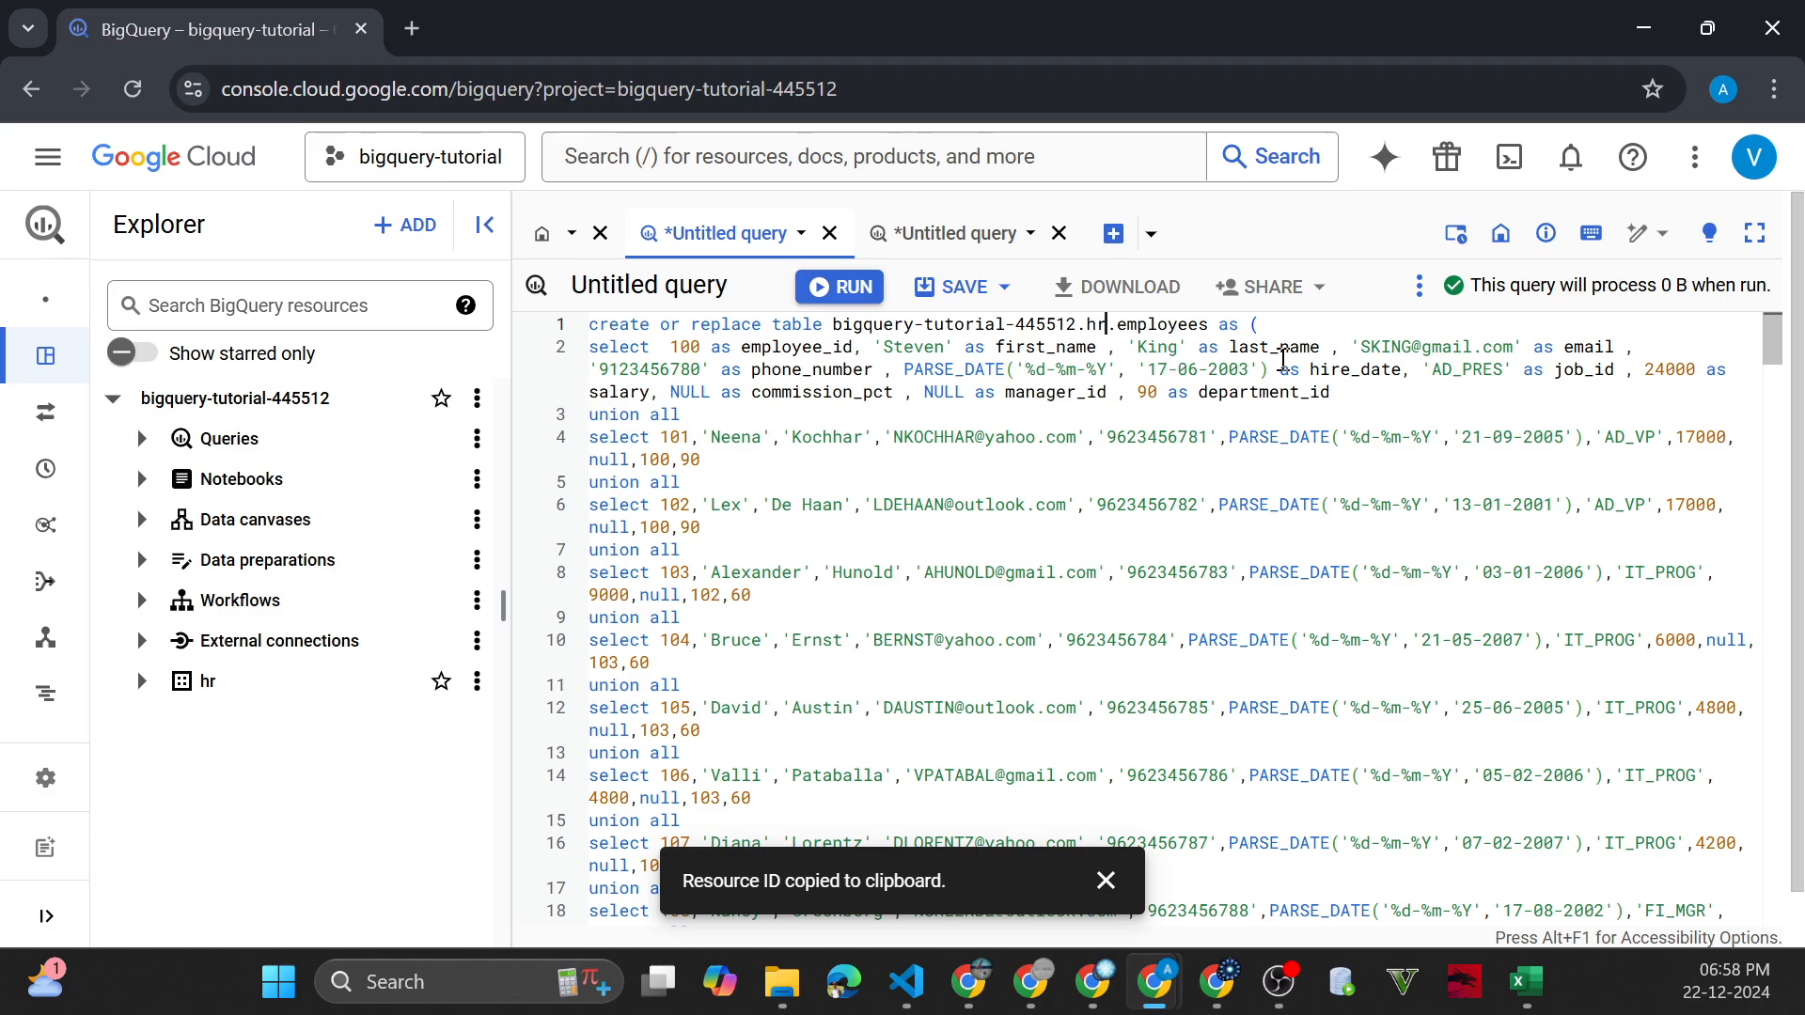
click(831, 286)
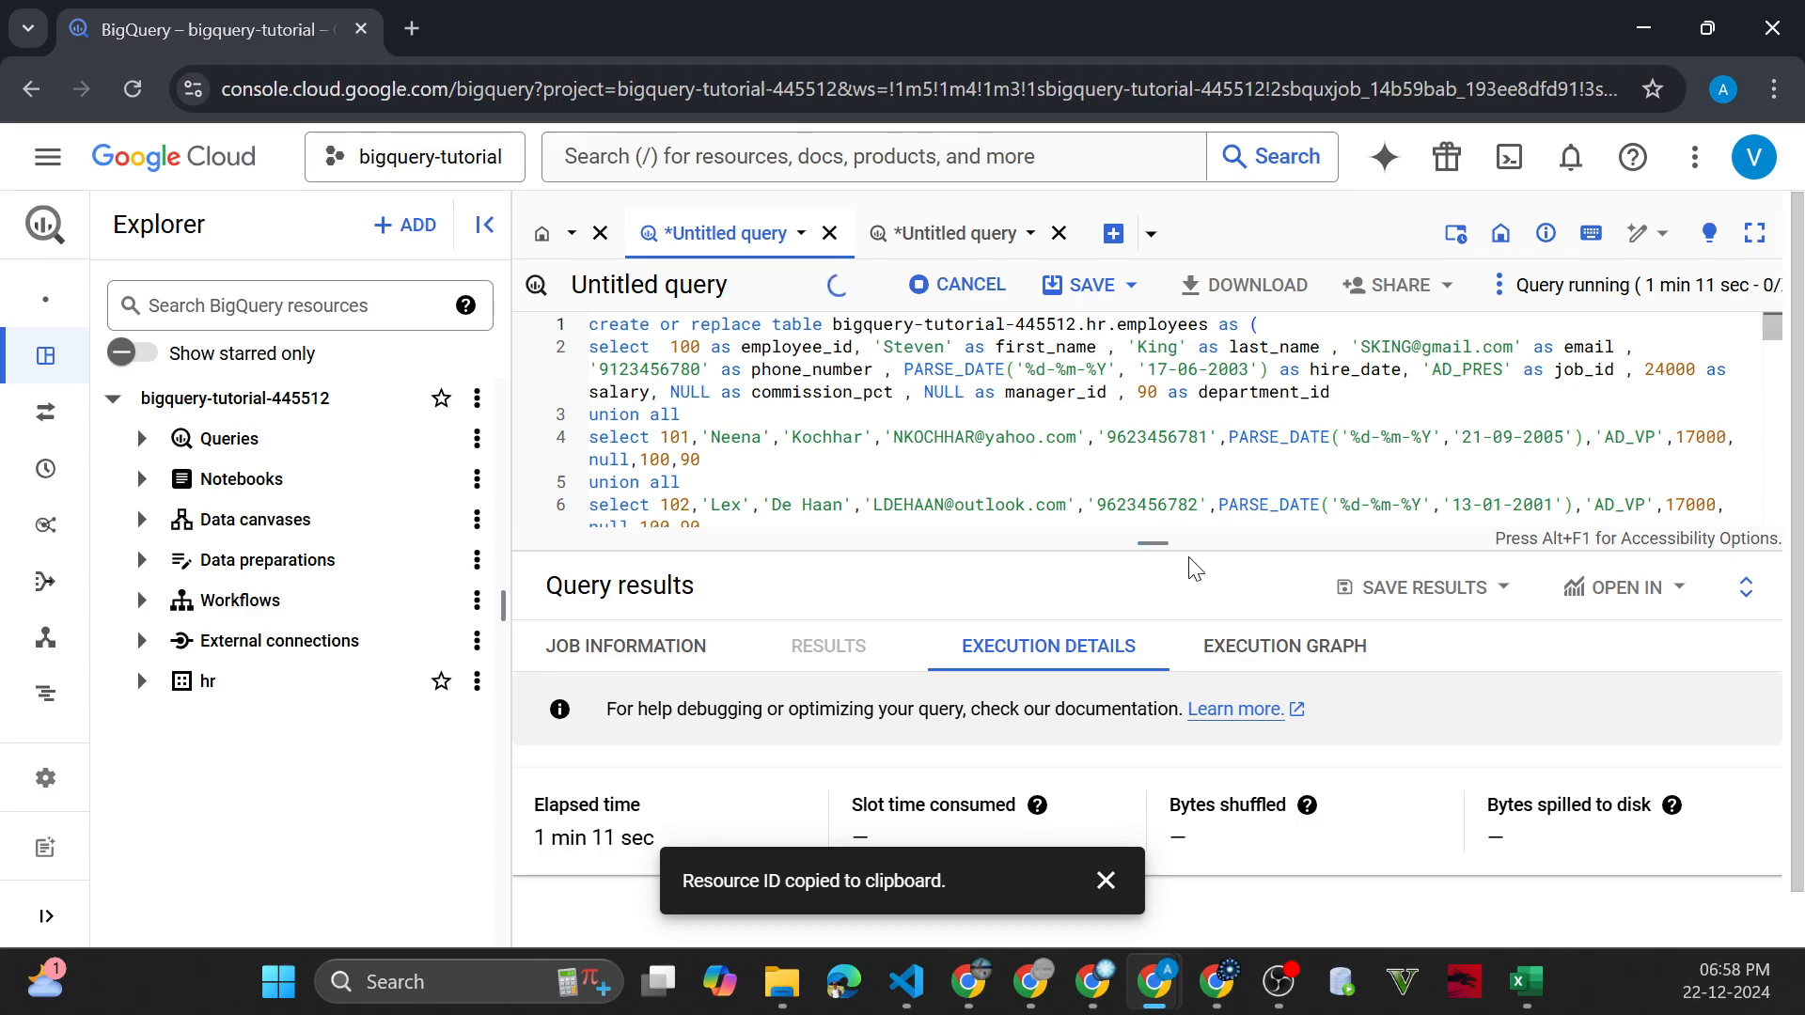
Expand the hr dataset, open the employees table, and review its schema, details and data preview
click(141, 681)
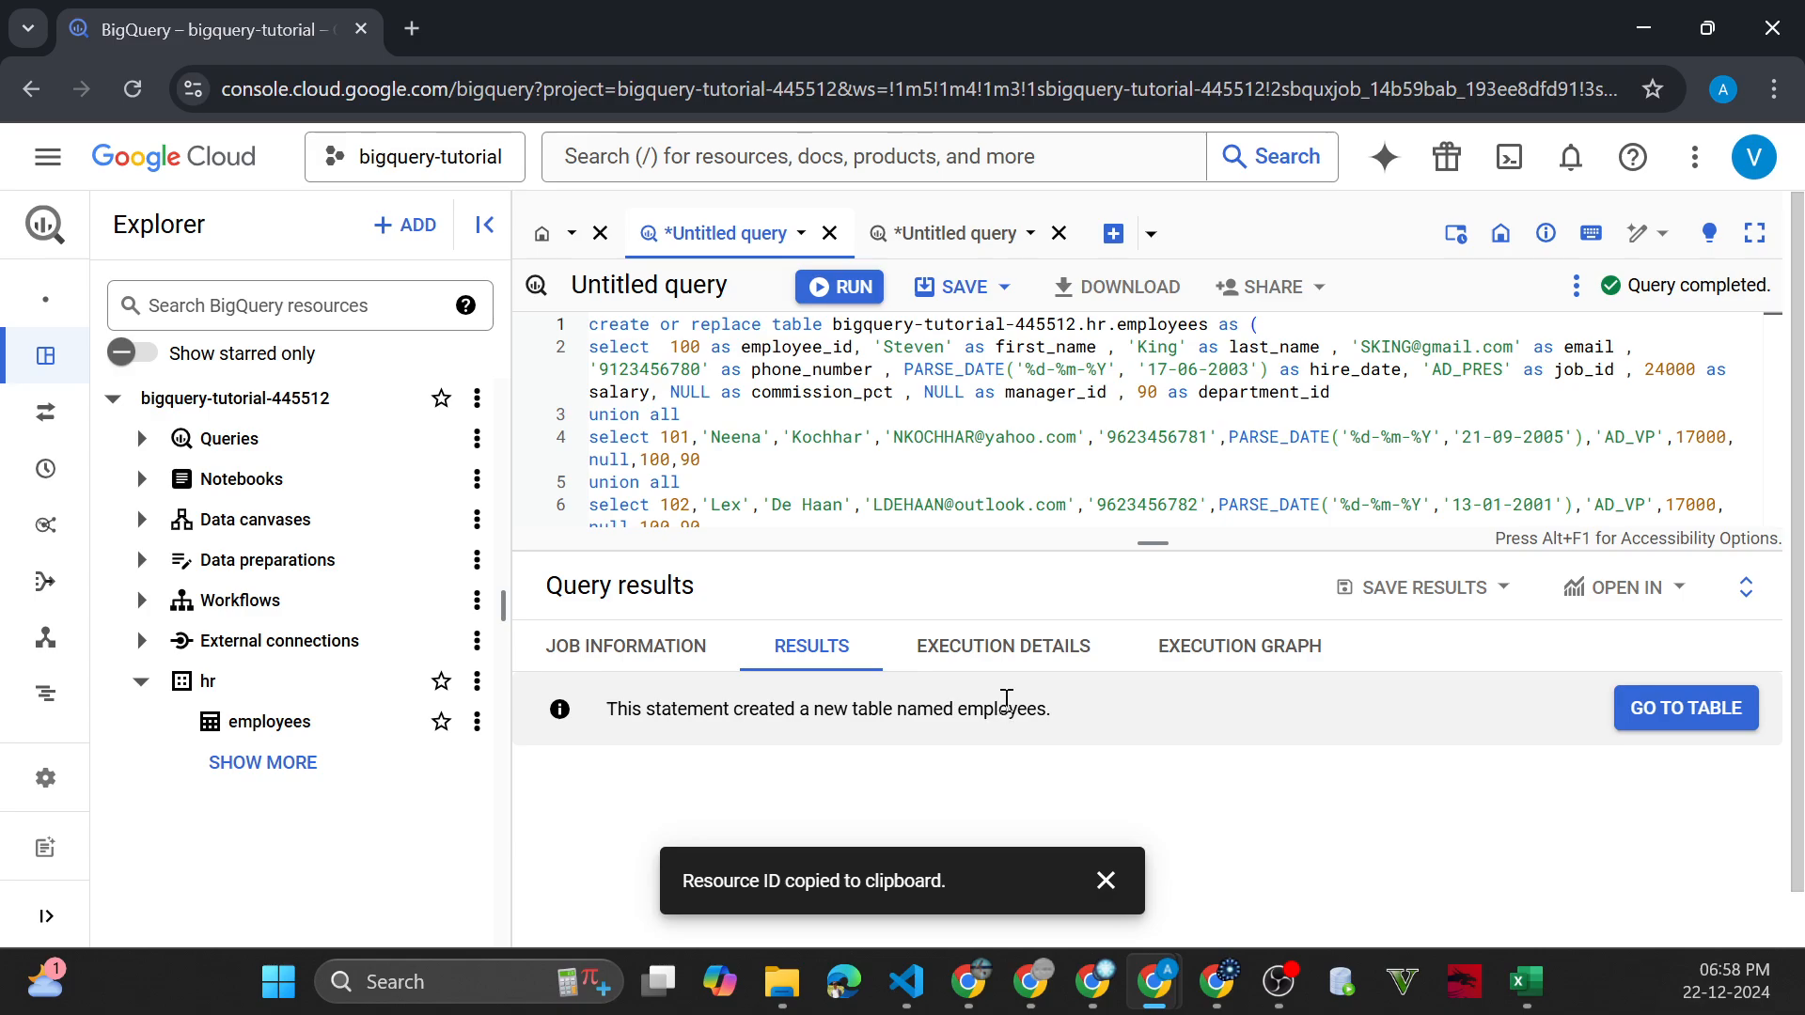
click(280, 725)
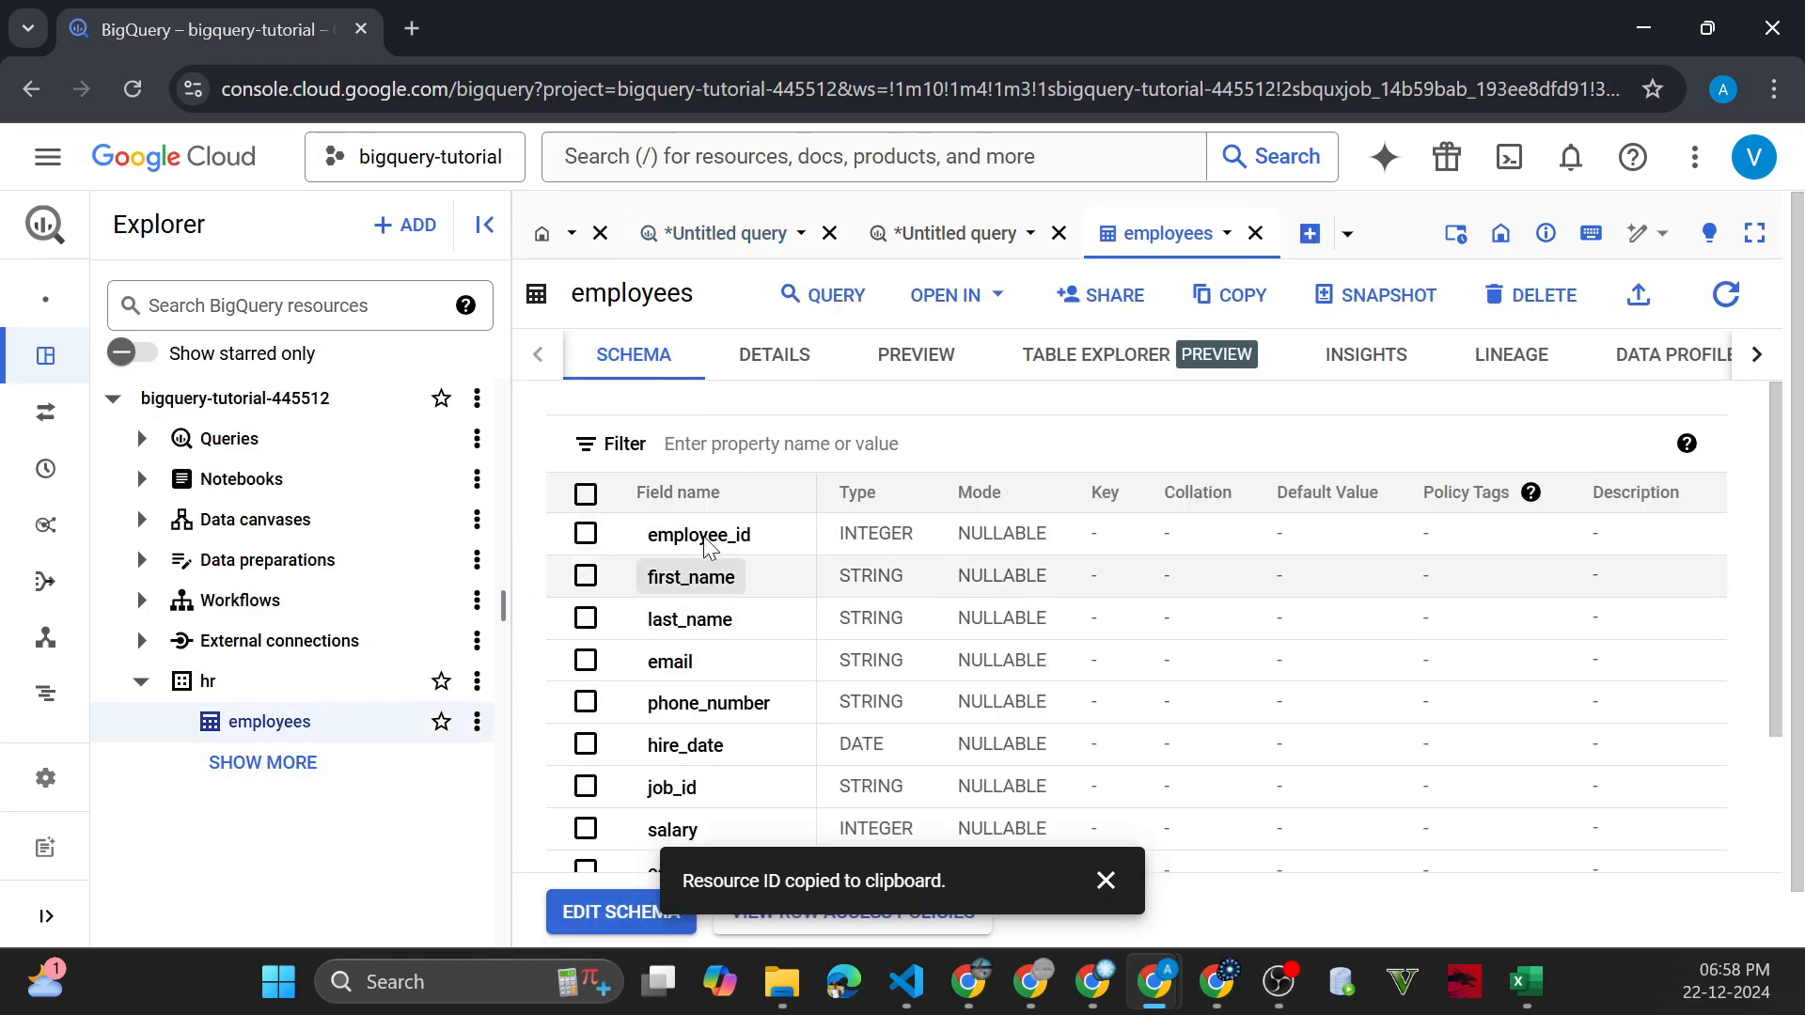
scroll(707, 545, down, 2)
scroll(765, 592, up, 2)
click(804, 367)
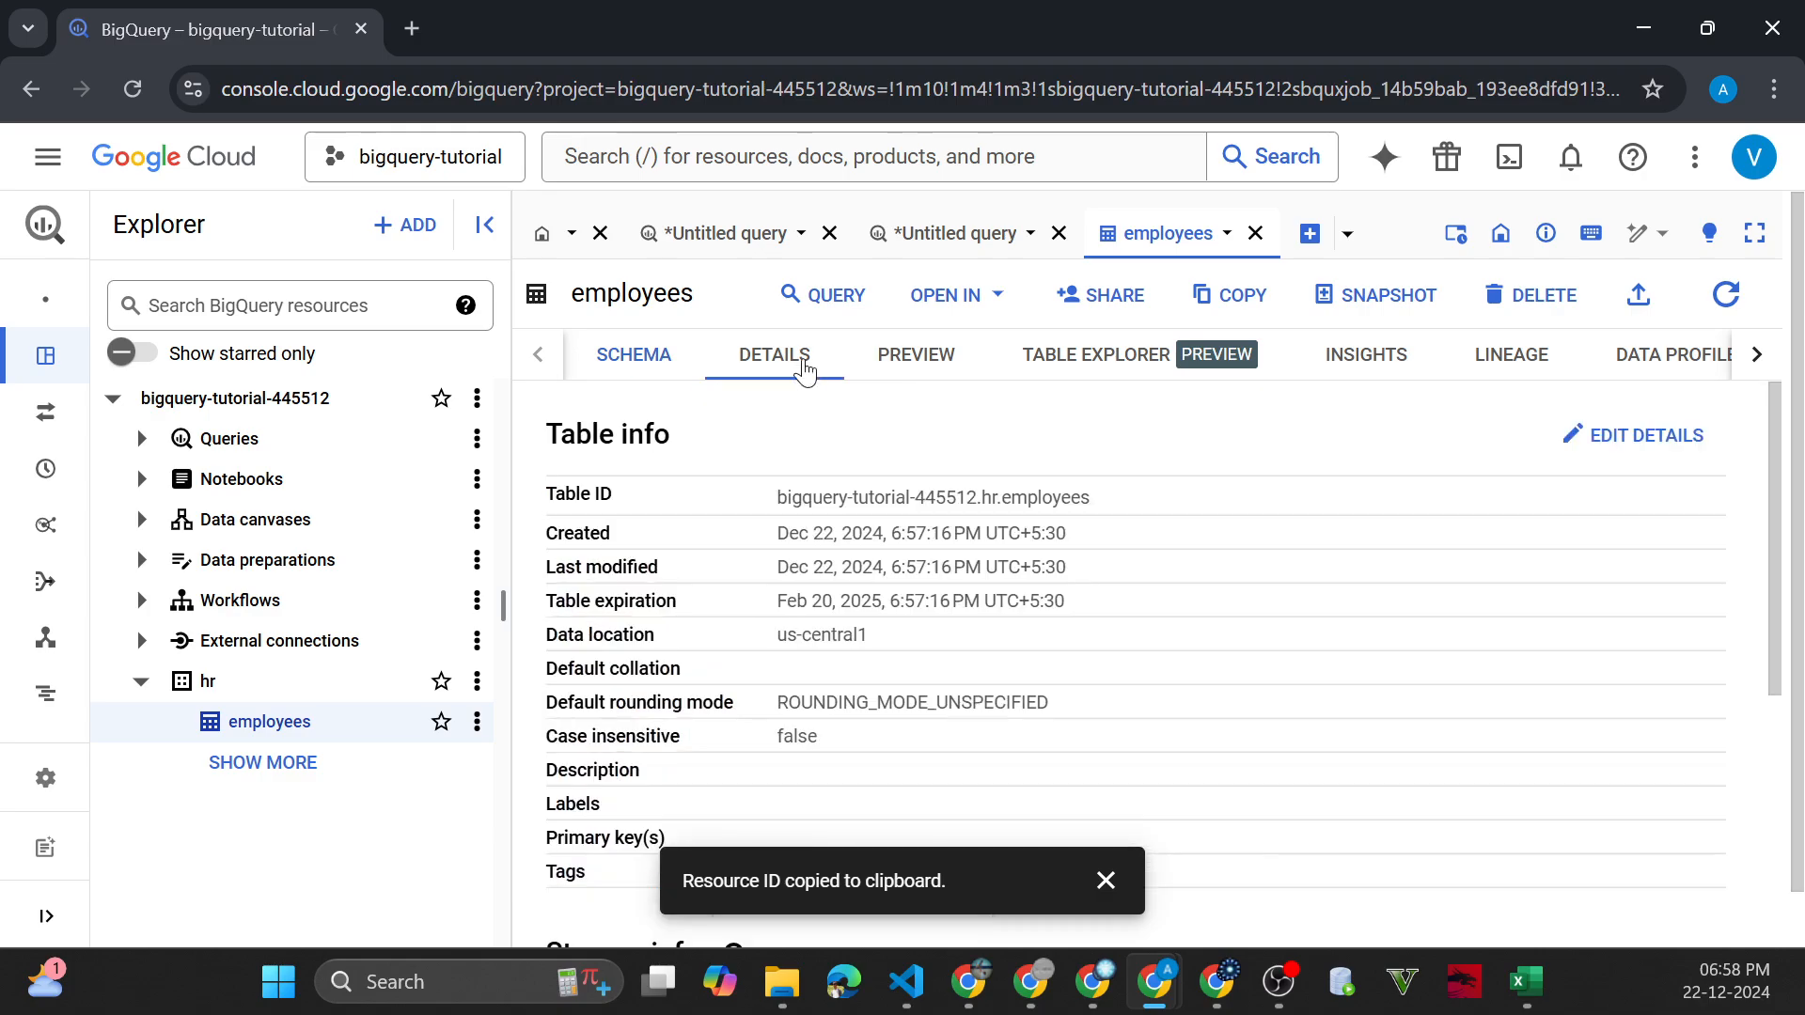
click(902, 362)
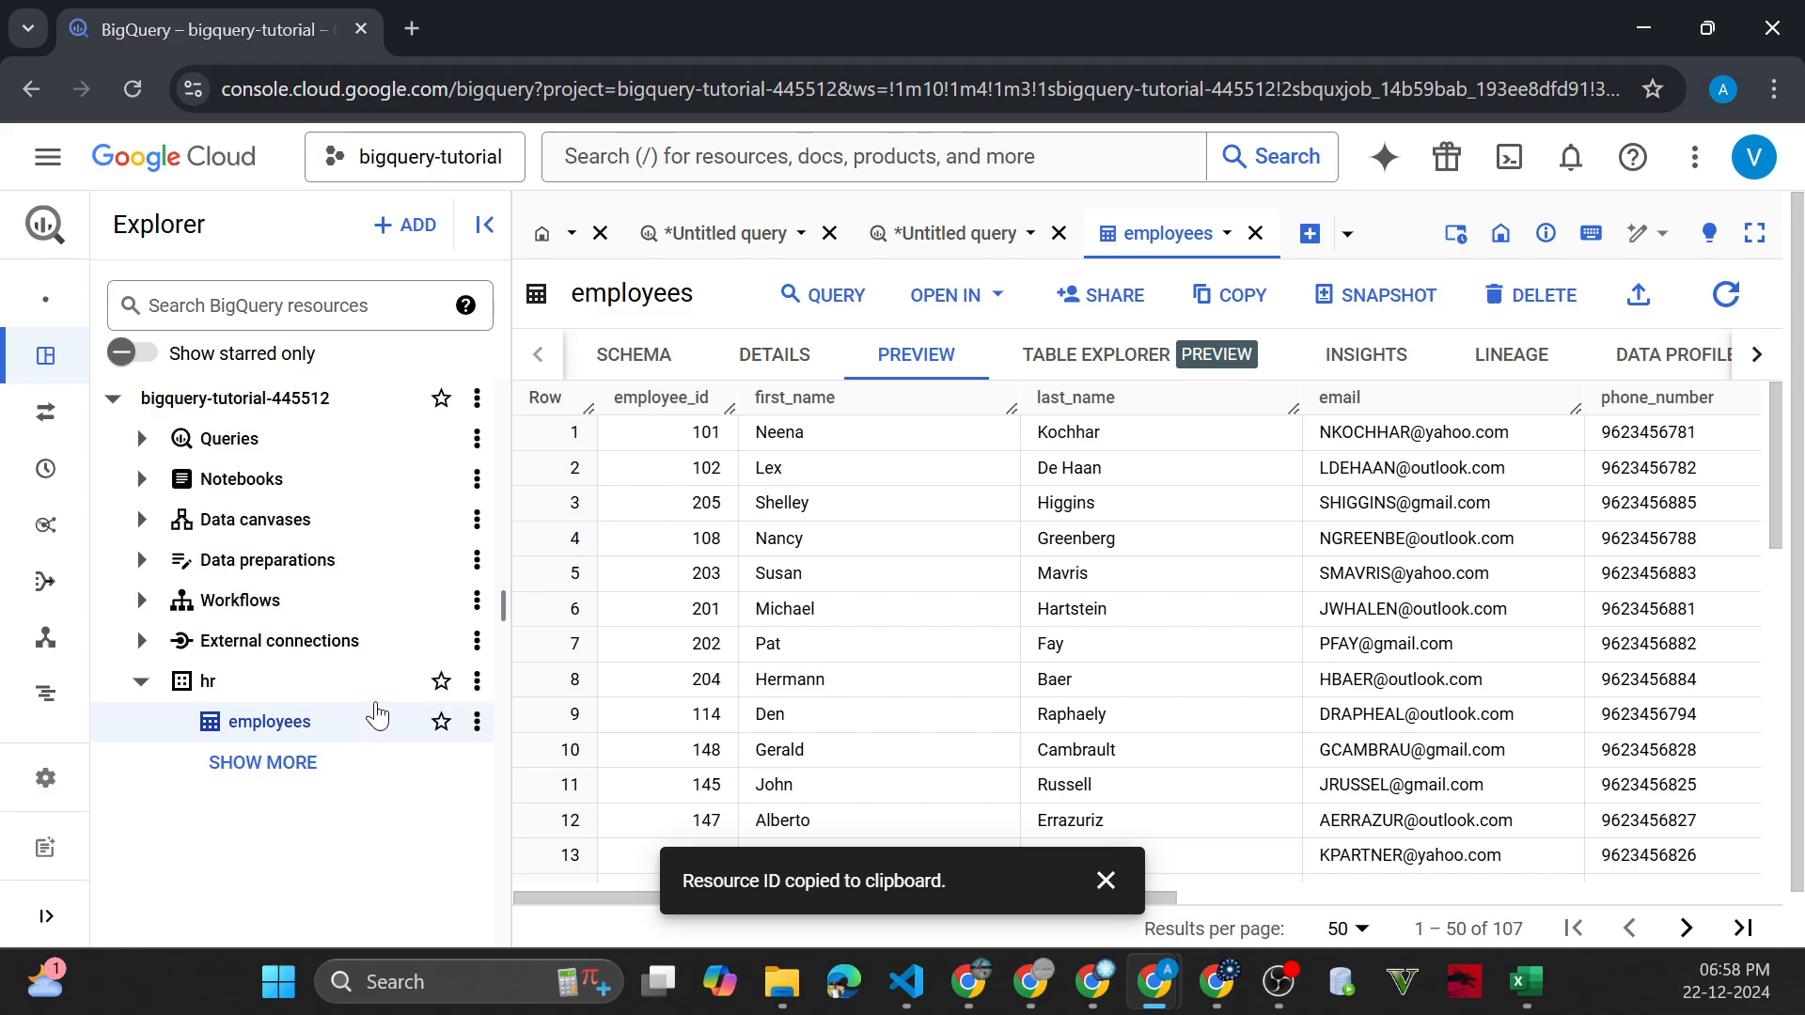
Switch to GitHub, open departments.sql in the setup/HR folder, and copy its raw contents
key(alt+Tab)
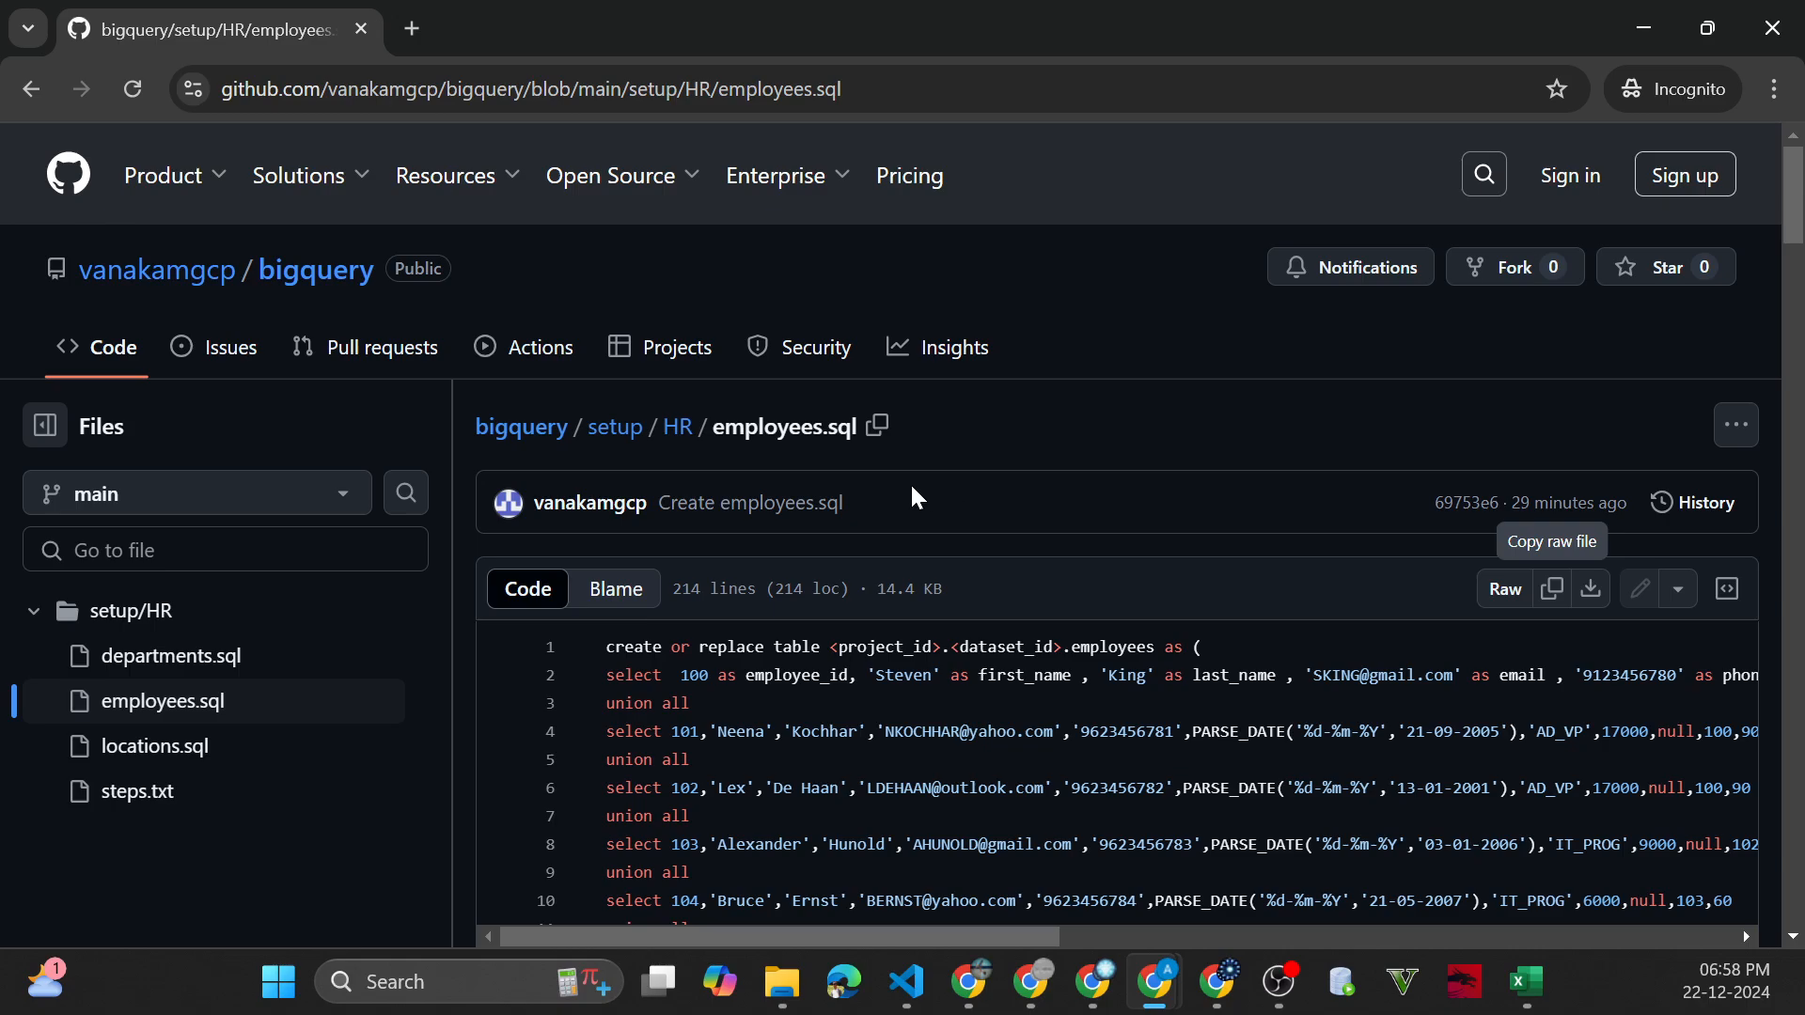
click(676, 427)
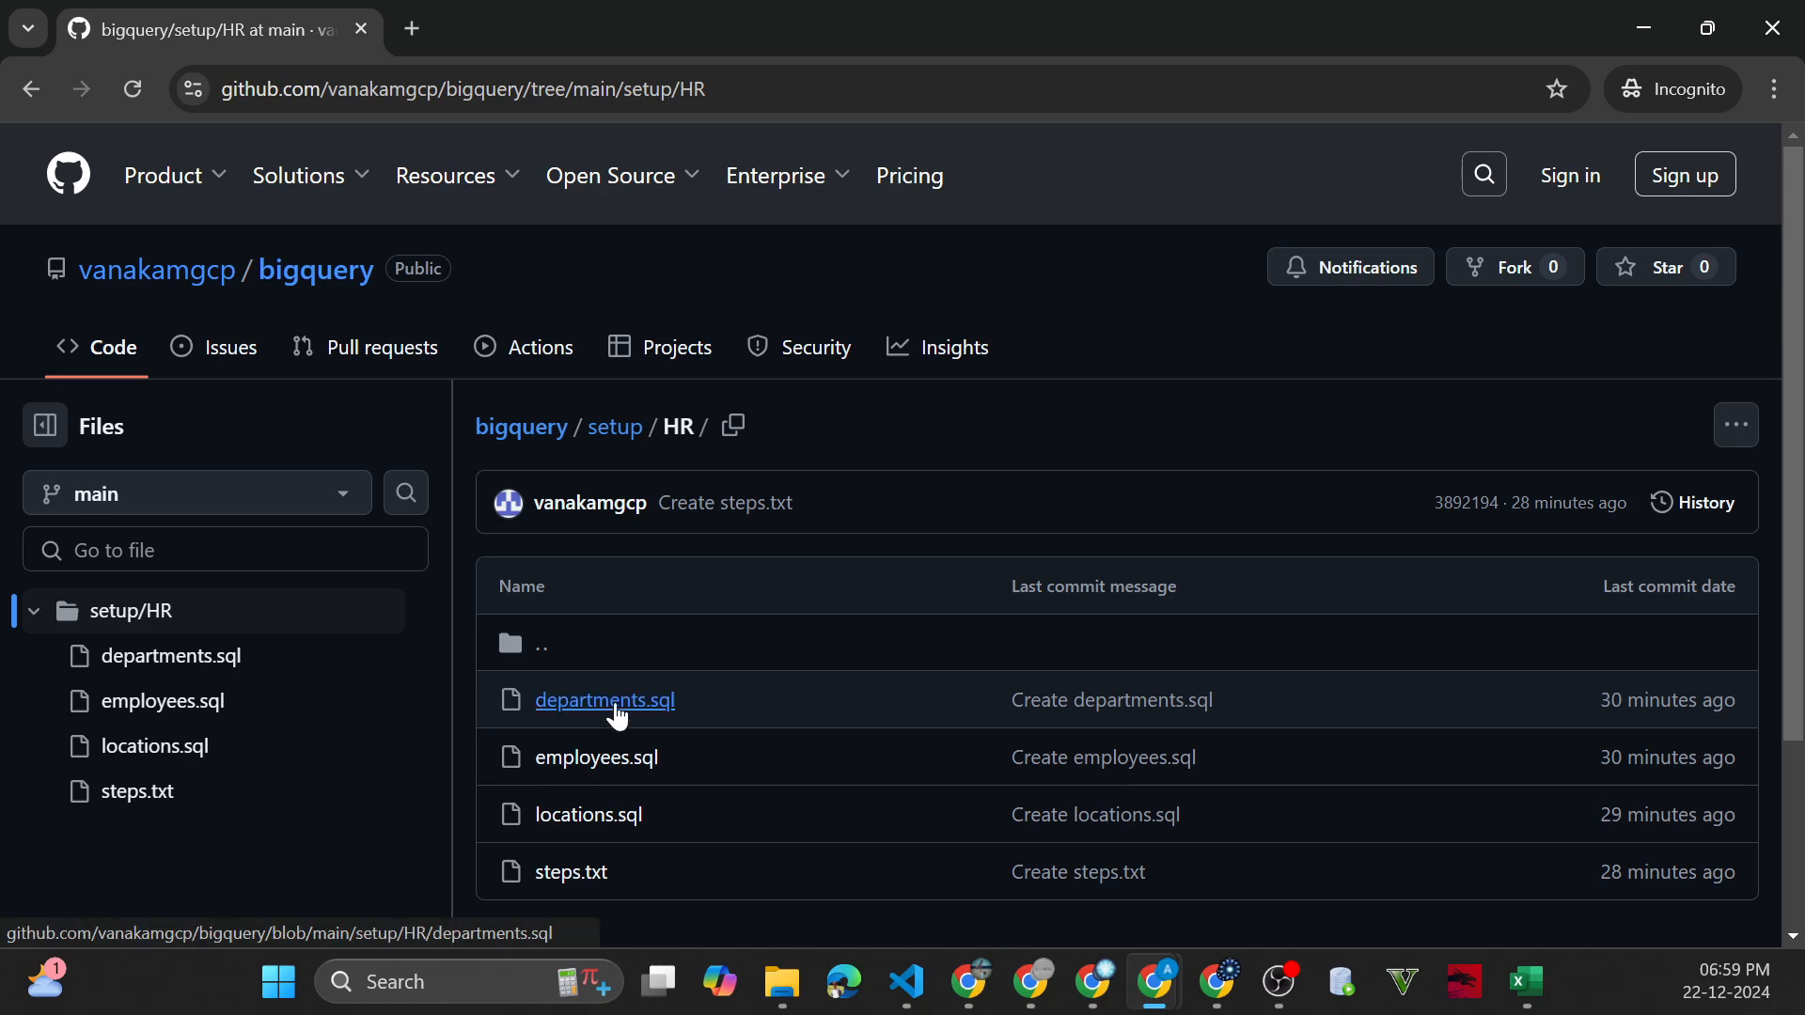
click(615, 710)
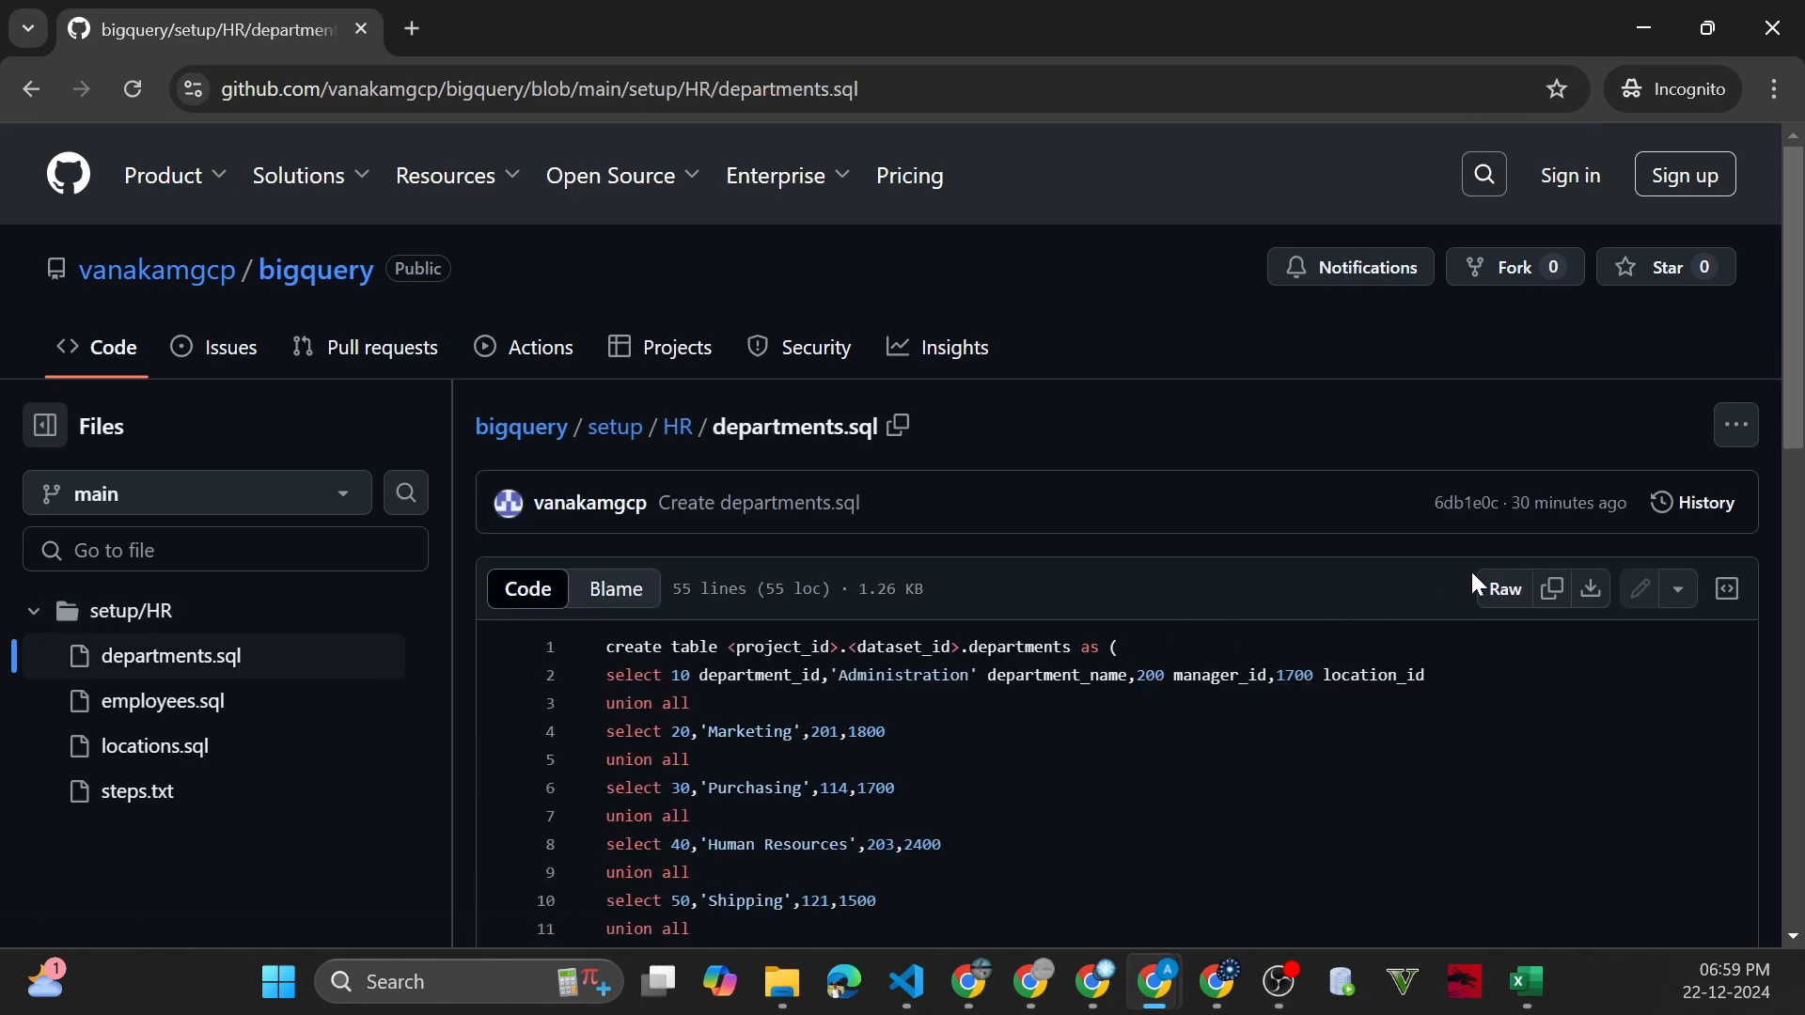
click(1560, 597)
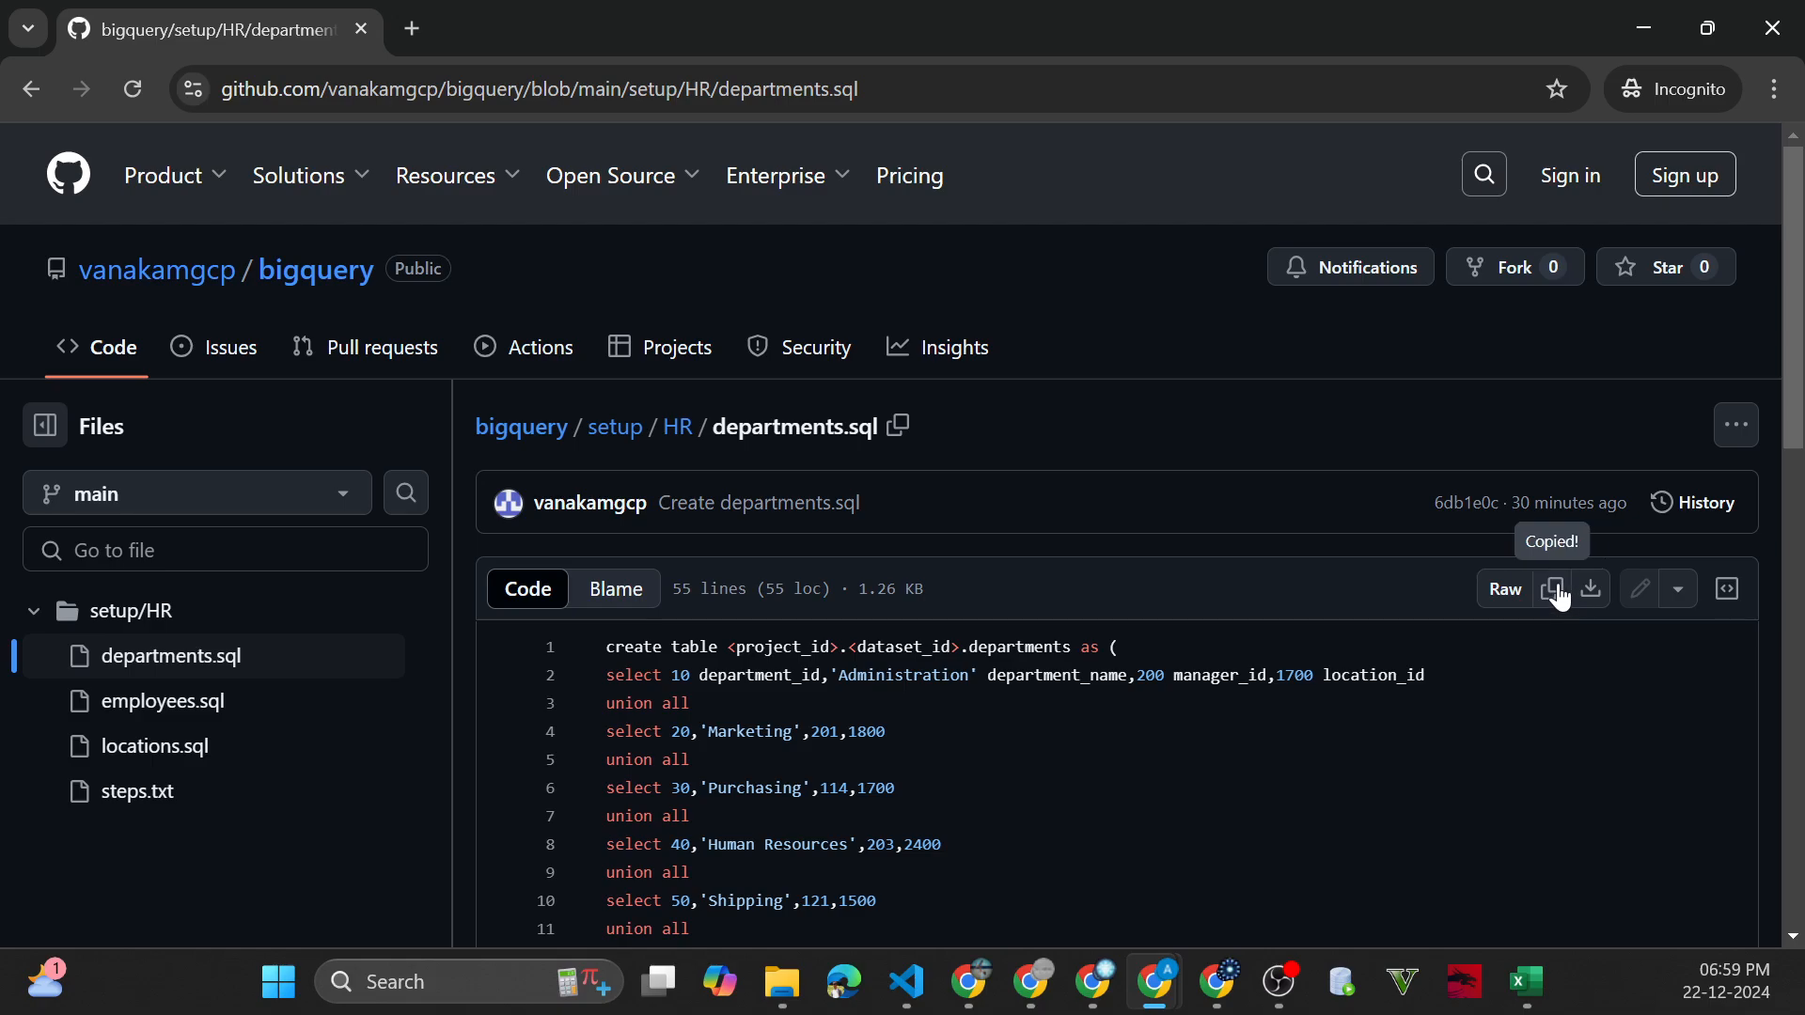
Return to BigQuery and replace the scratch query holding the dataset ID with the copied departments script
click(1617, 19)
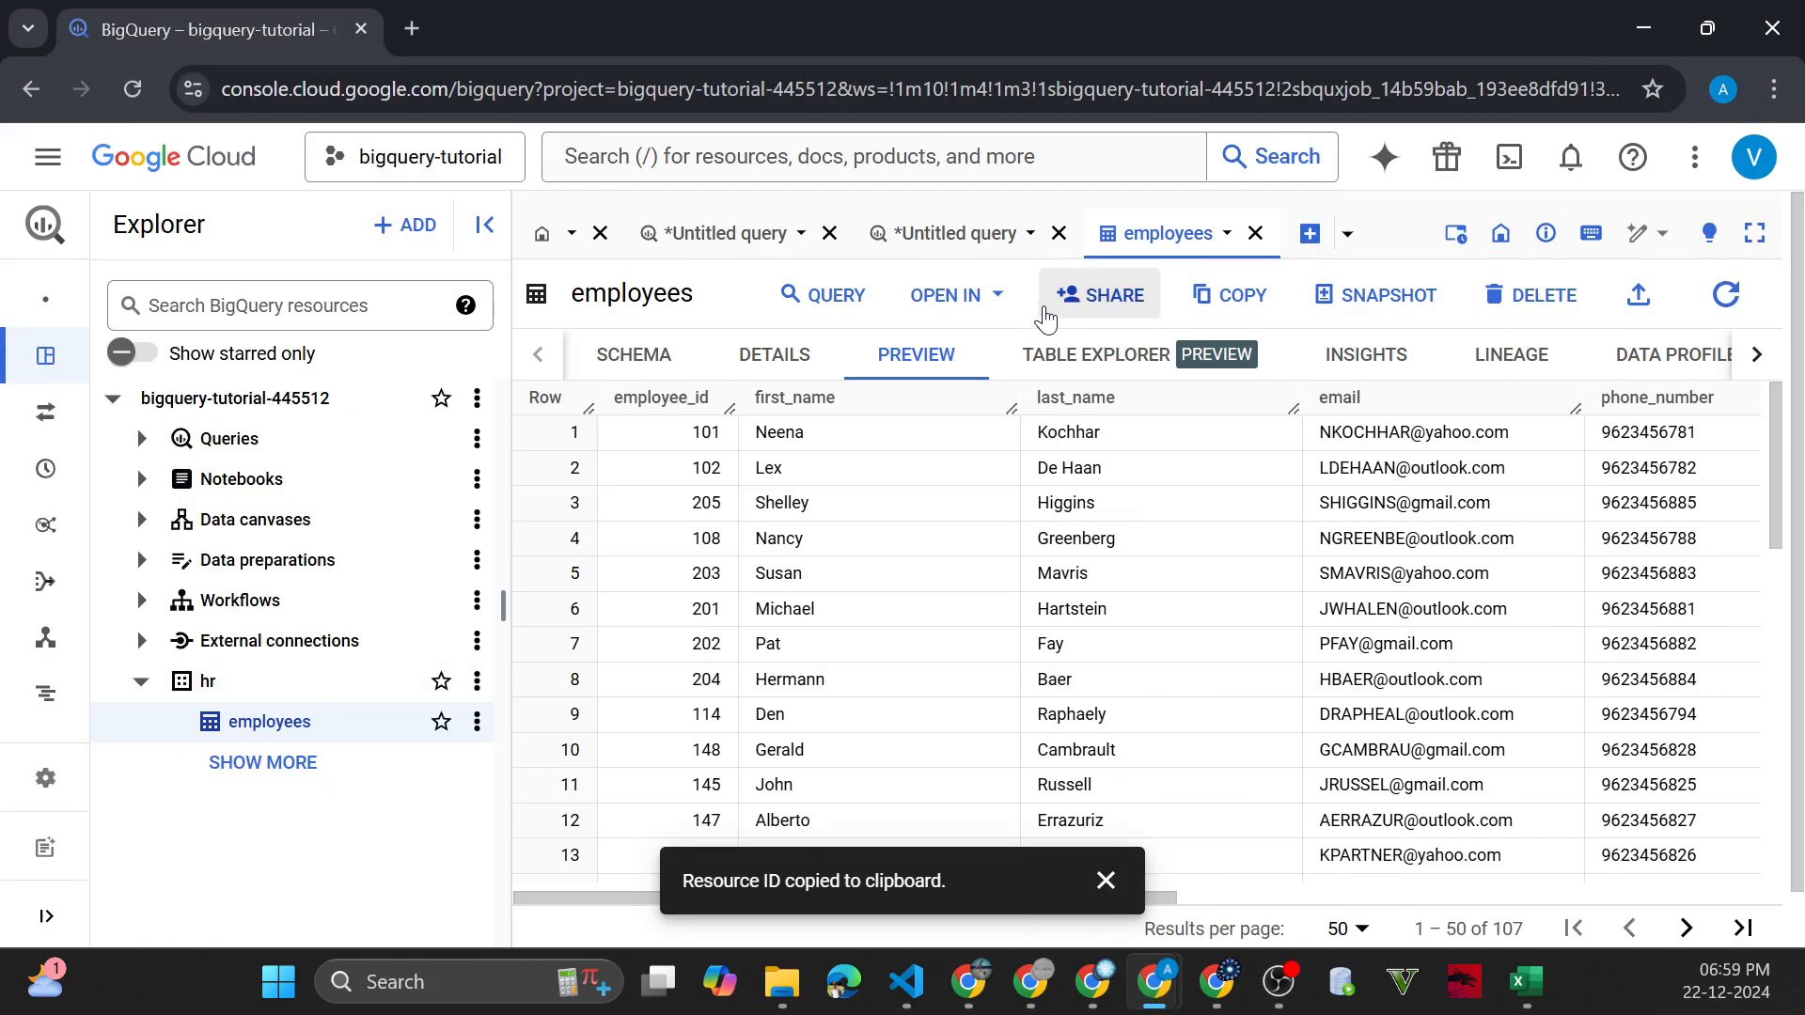
click(999, 235)
click(1049, 391)
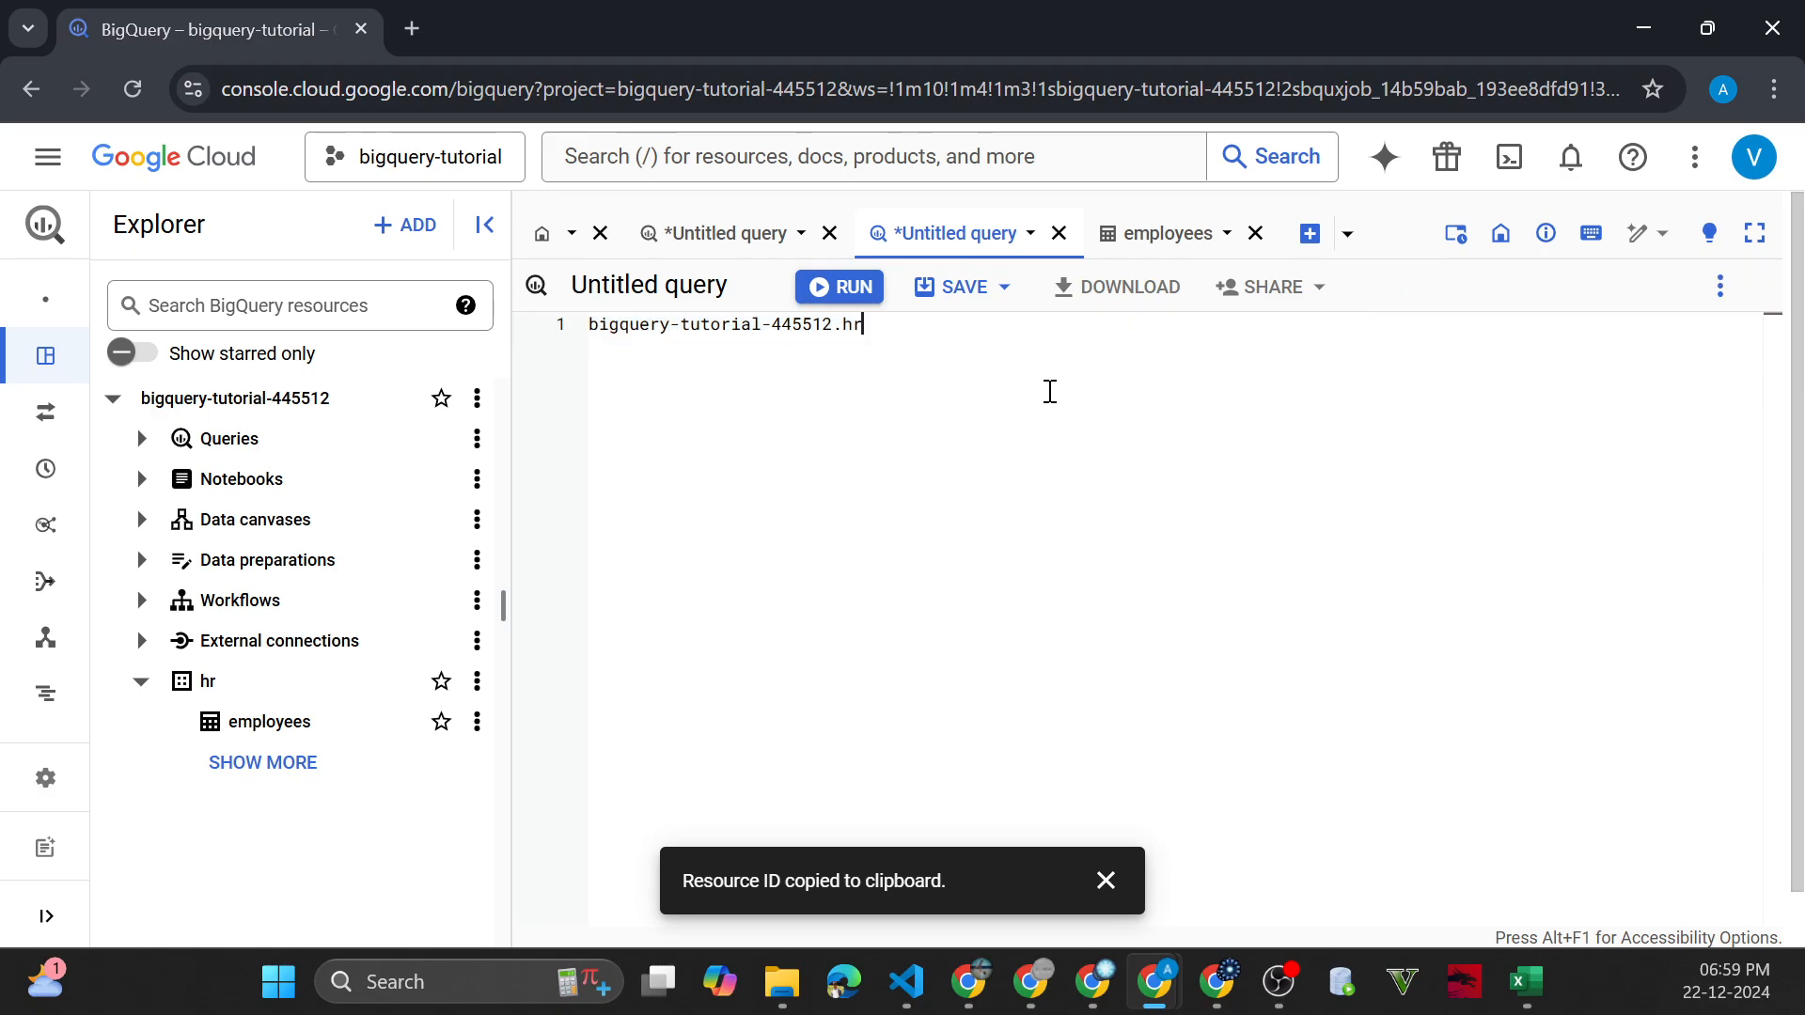
key(ctrl+a)
key(ctrl+v)
scroll(1108, 471, up, 10)
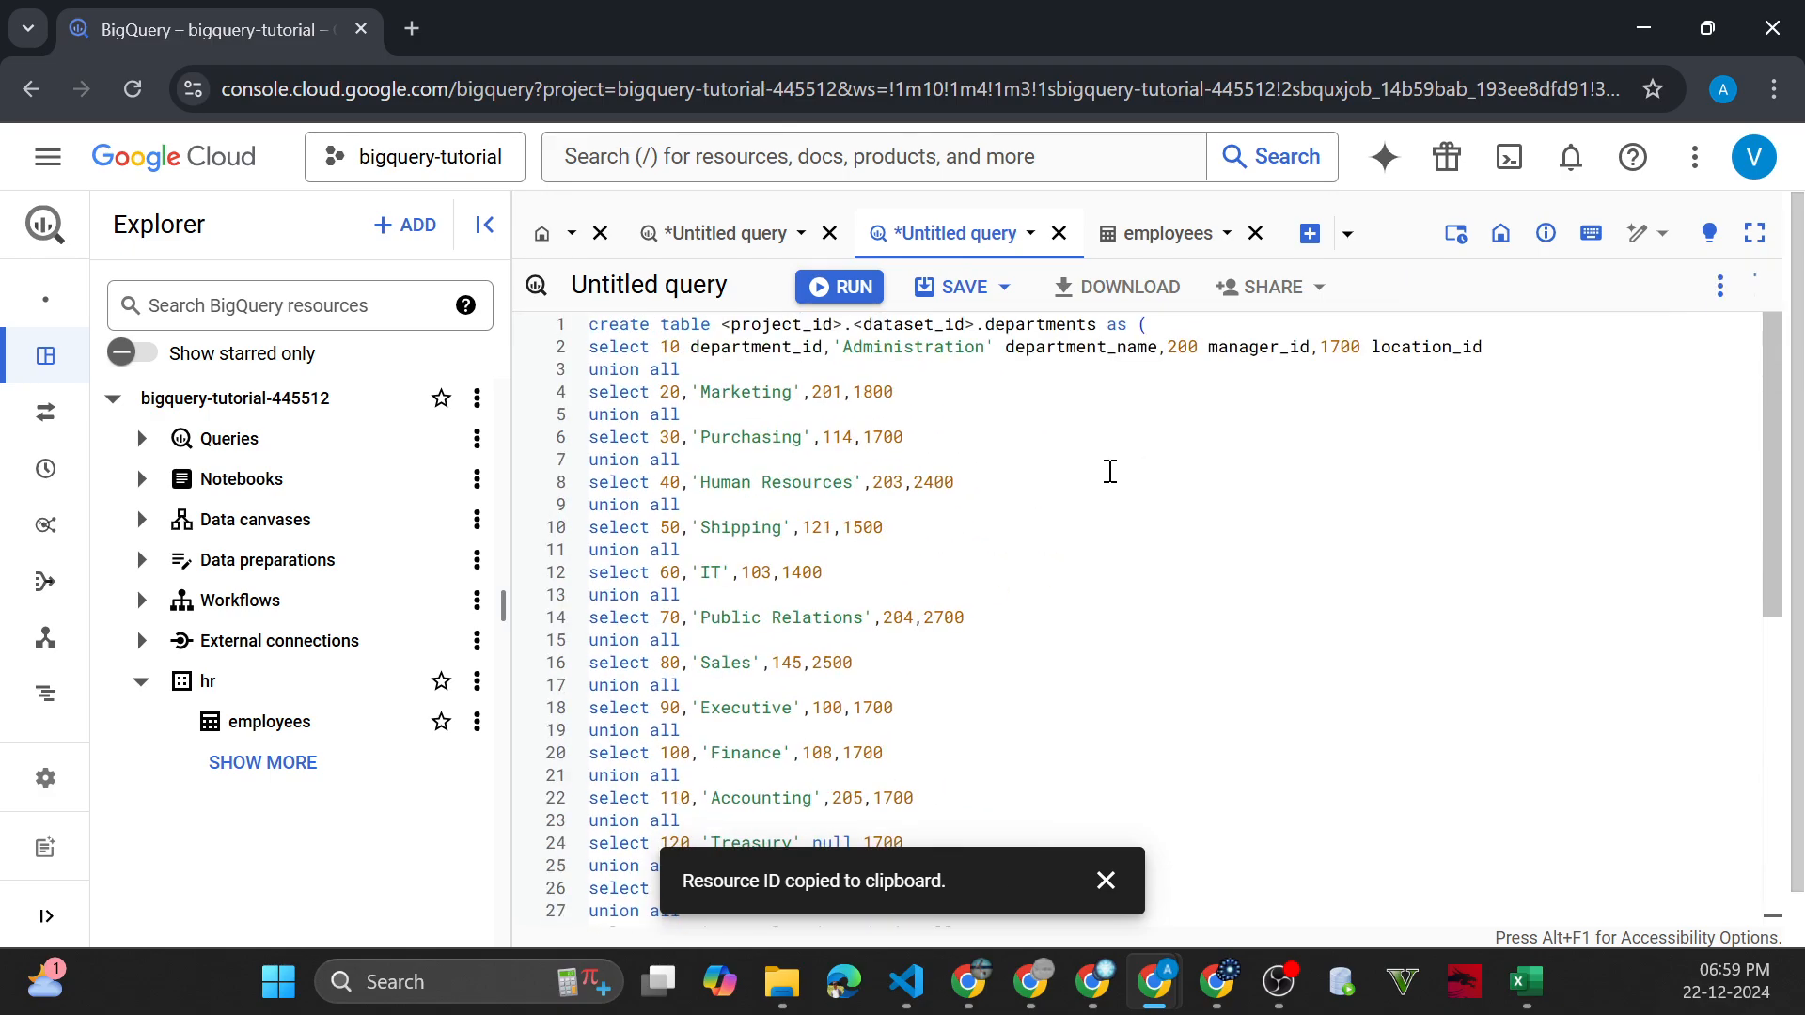
click(1106, 880)
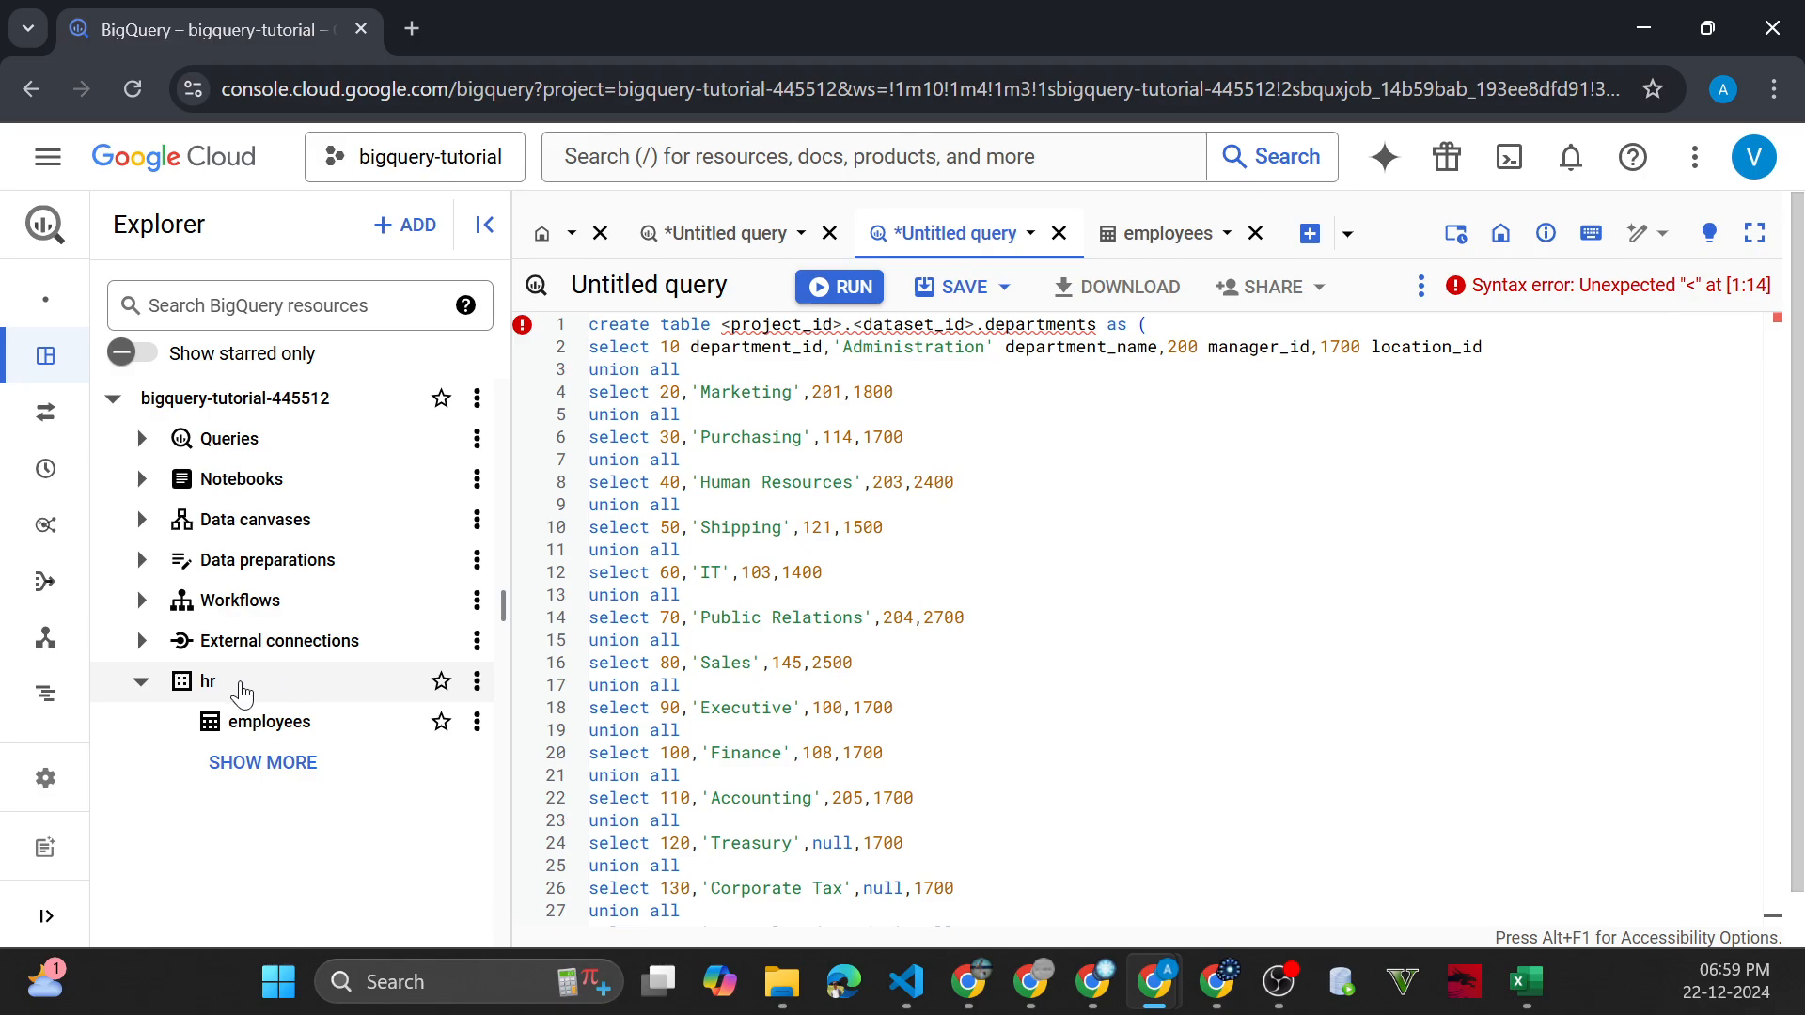
Replace <project_id>.<dataset_id> in the departments script with the hr dataset's copied ID, bigquery-tutorial-445512.hr, and run the query
click(476, 680)
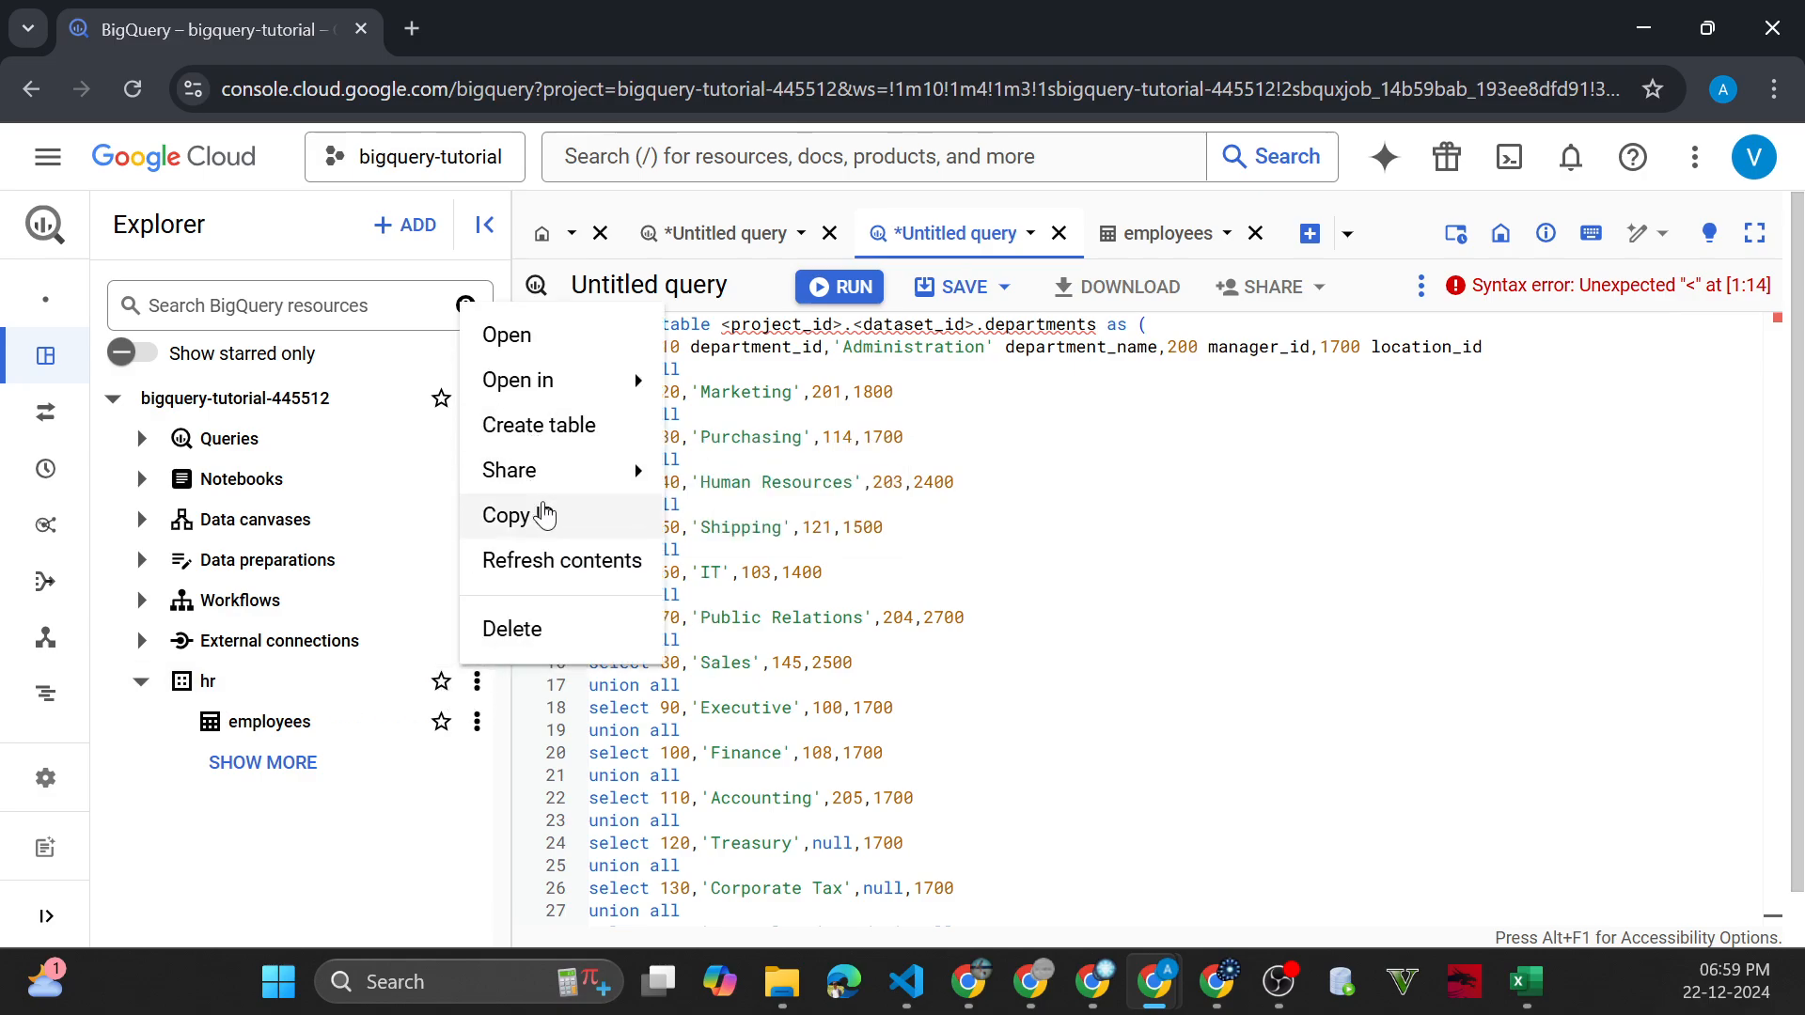
click(543, 514)
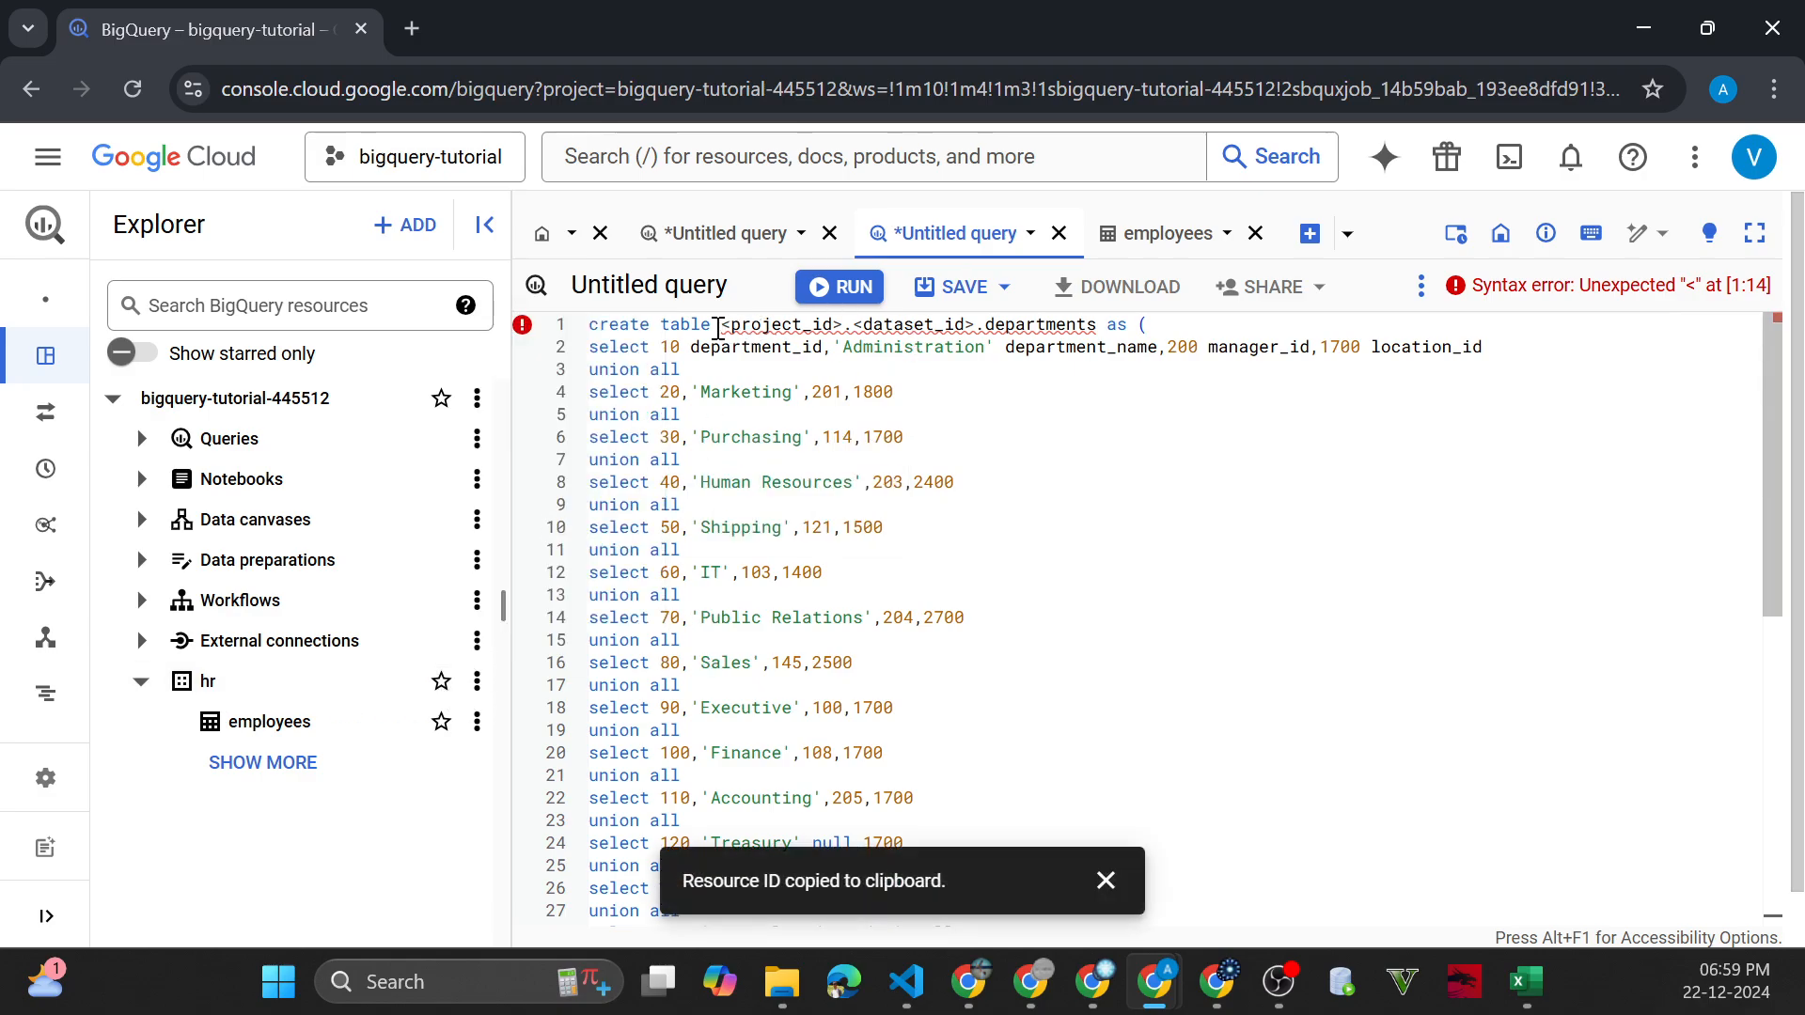
drag(722, 324, 977, 325)
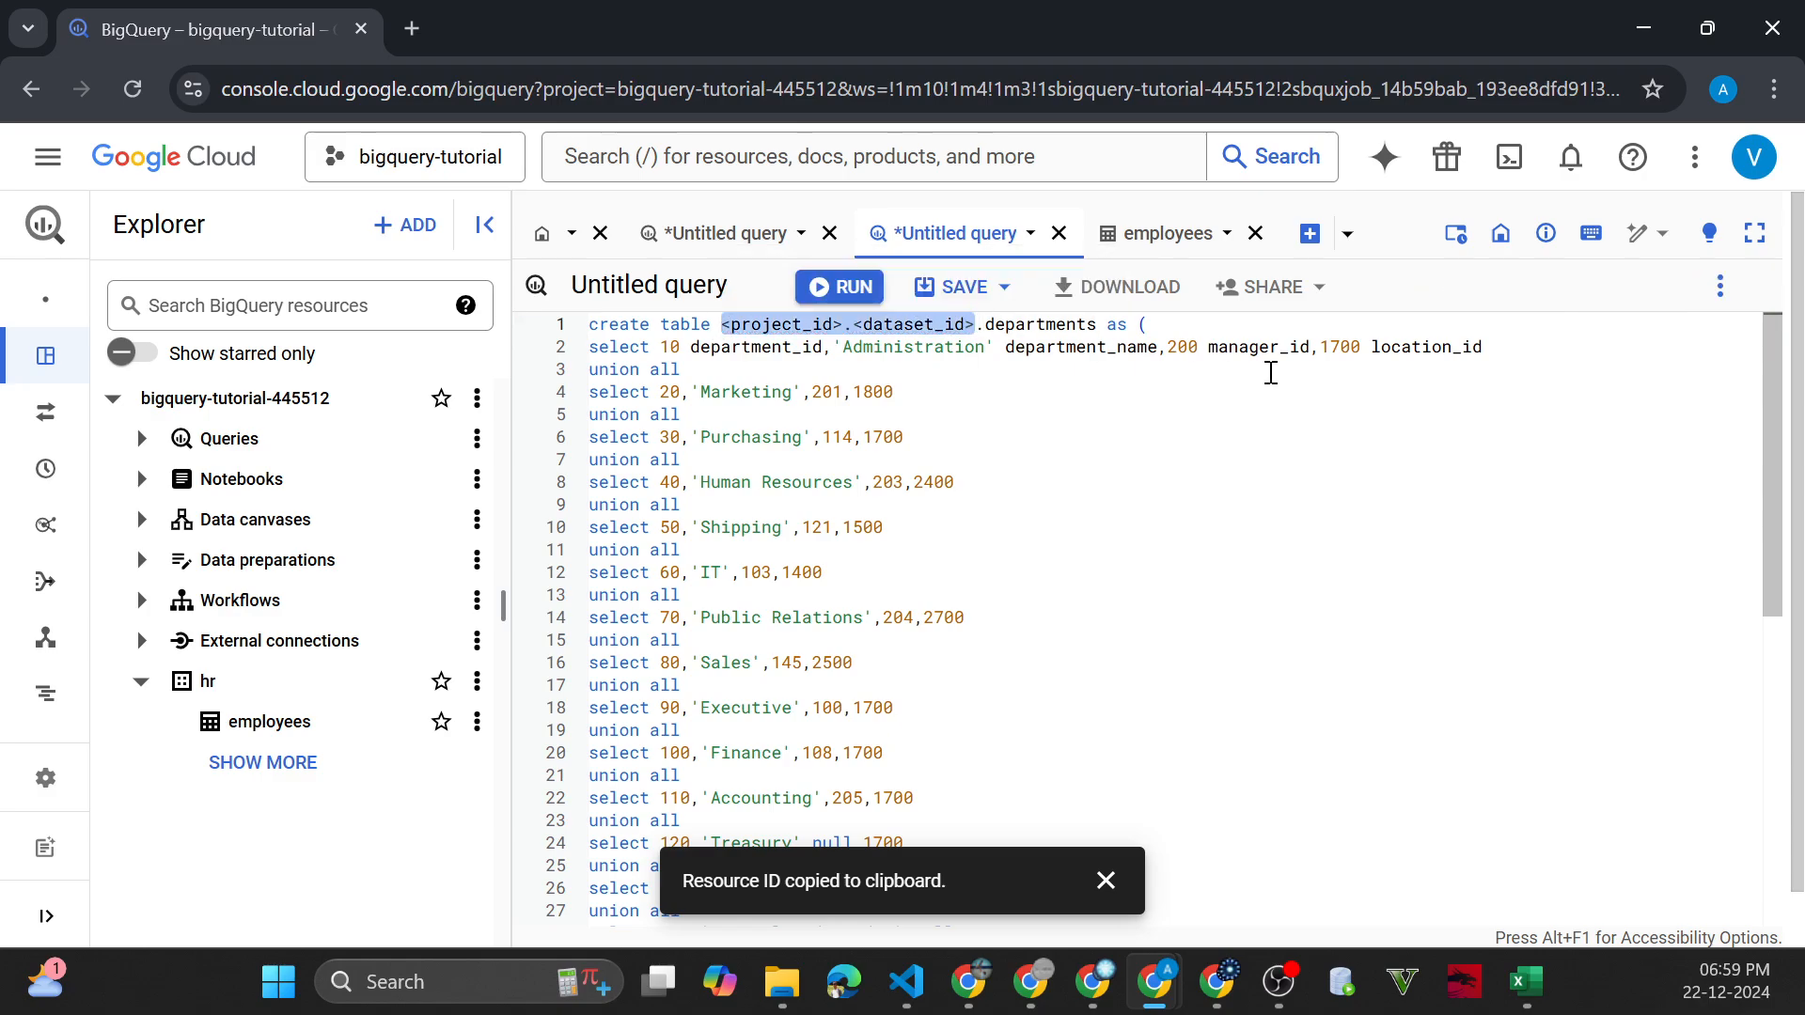
key(ctrl+v)
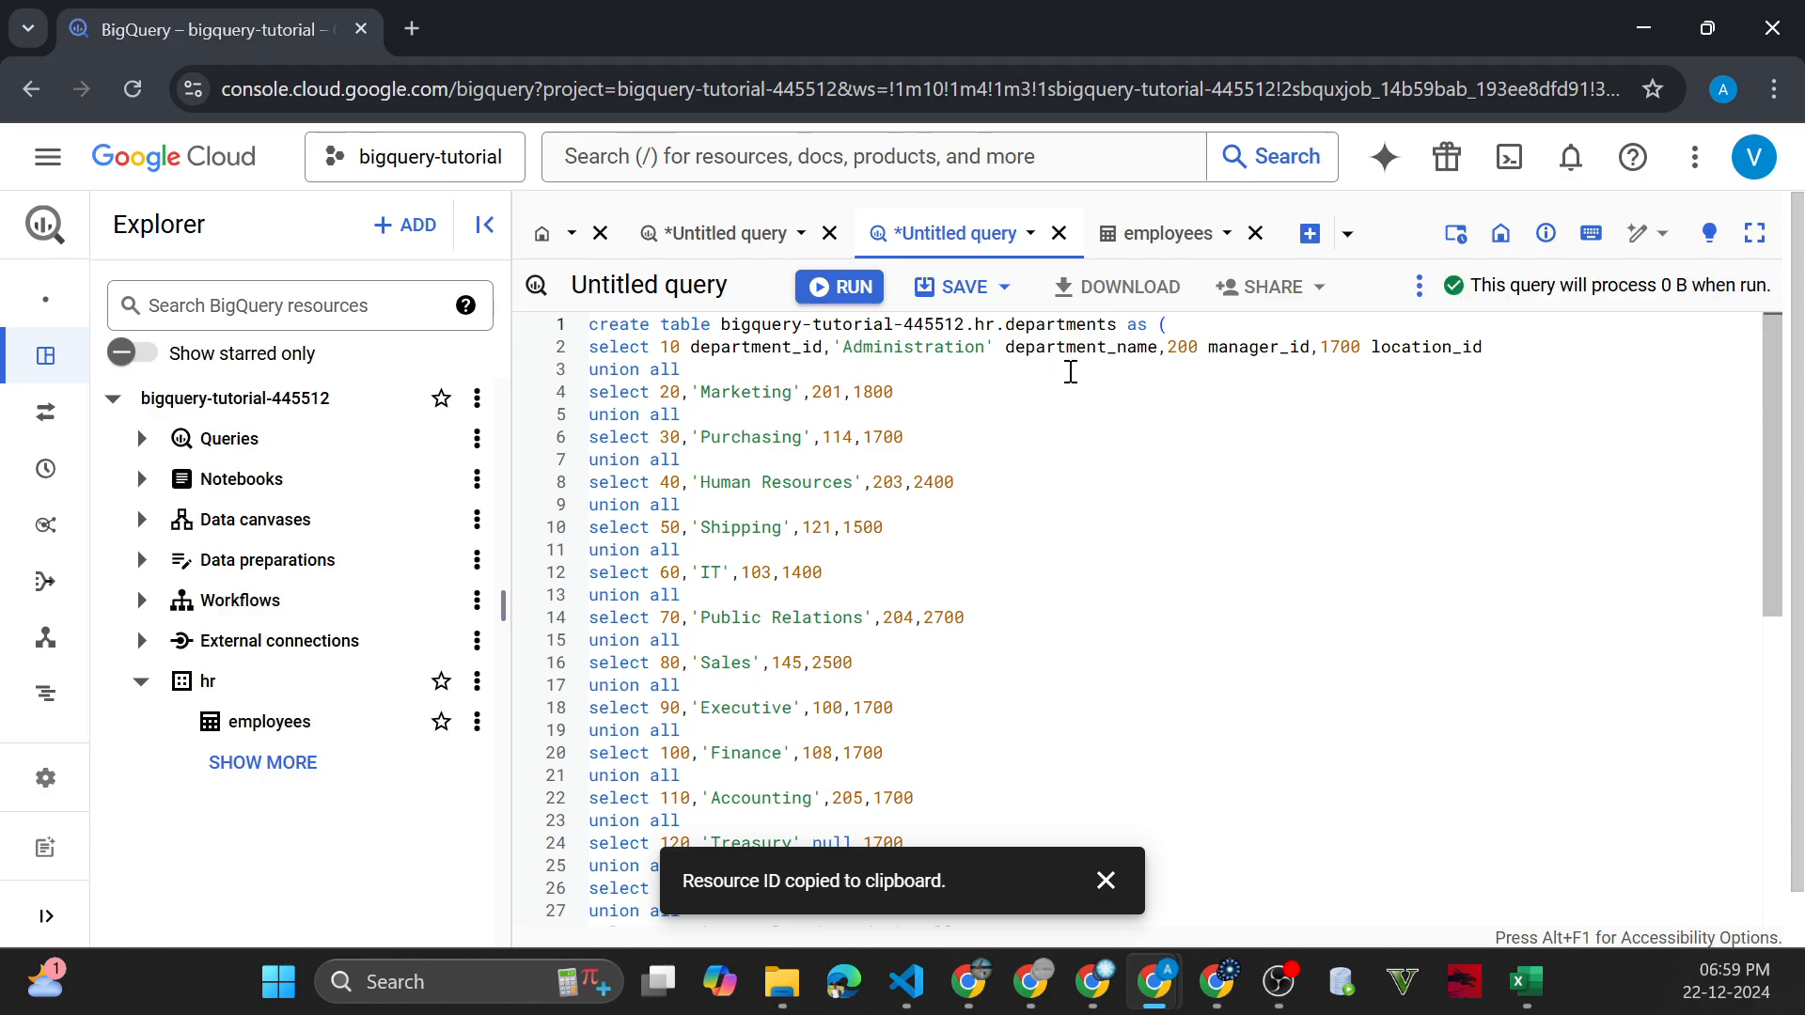
key(ctrl+Return)
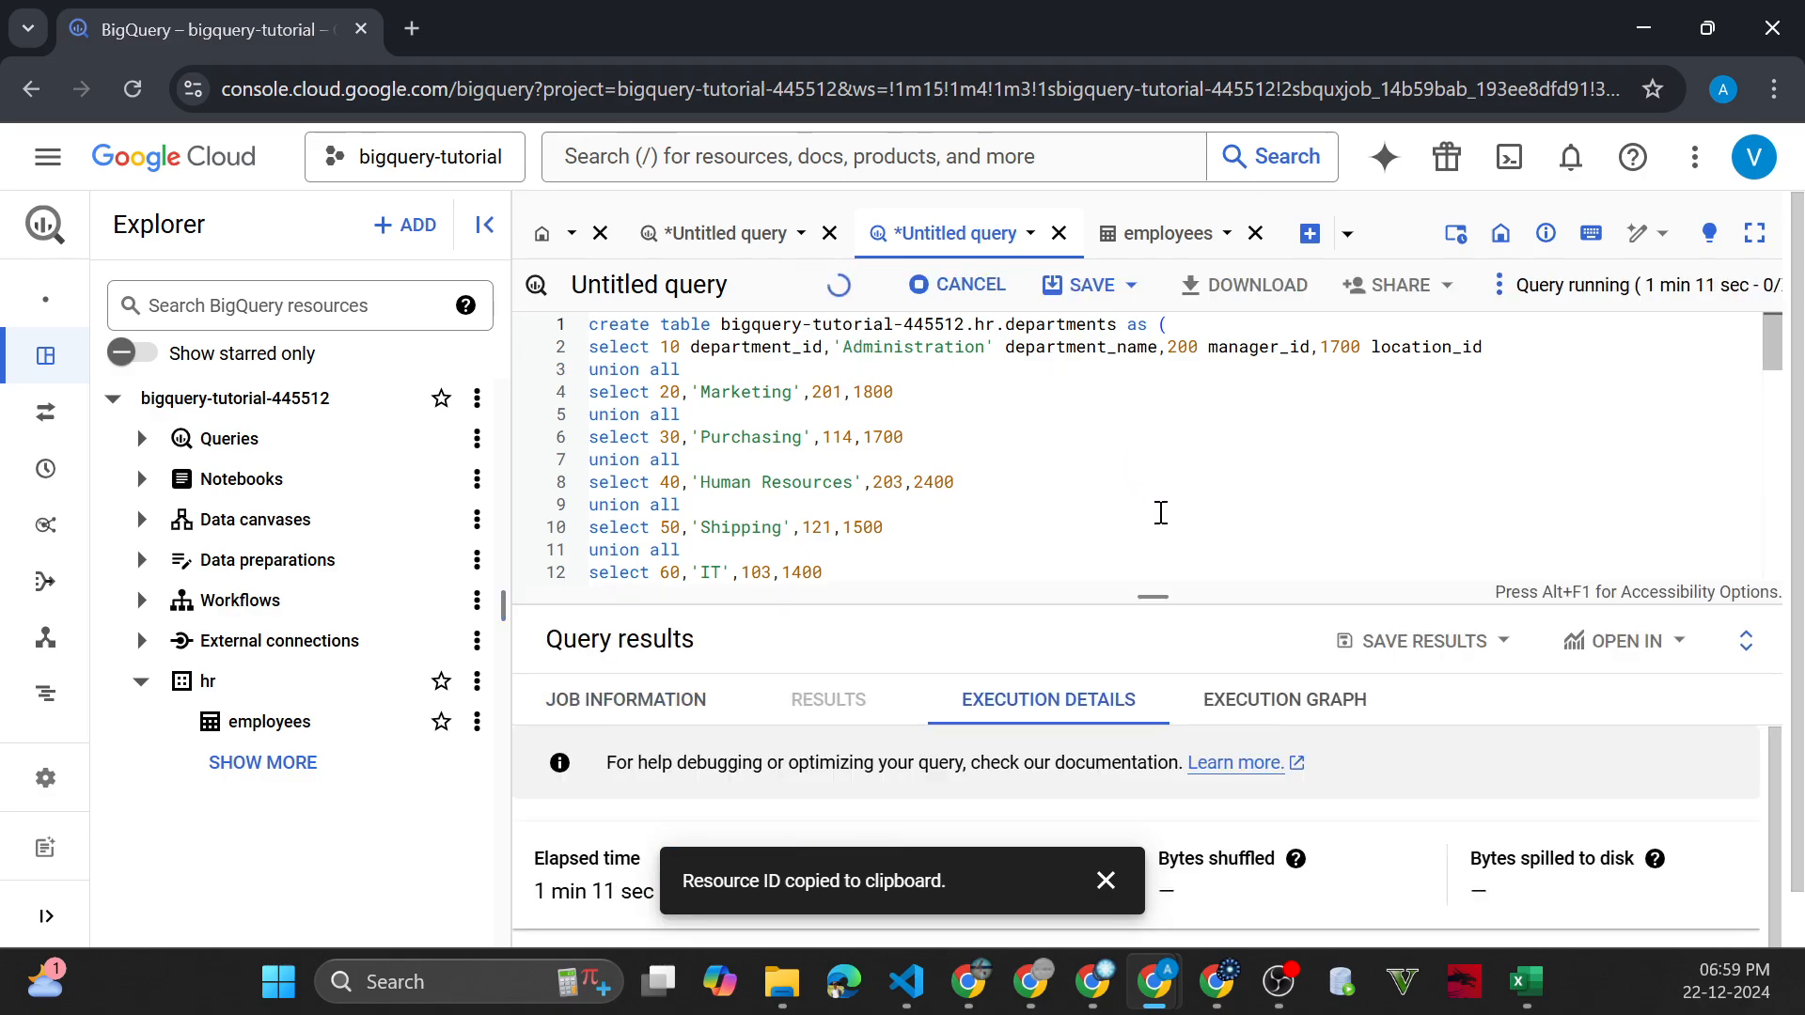
drag(1164, 596, 1156, 493)
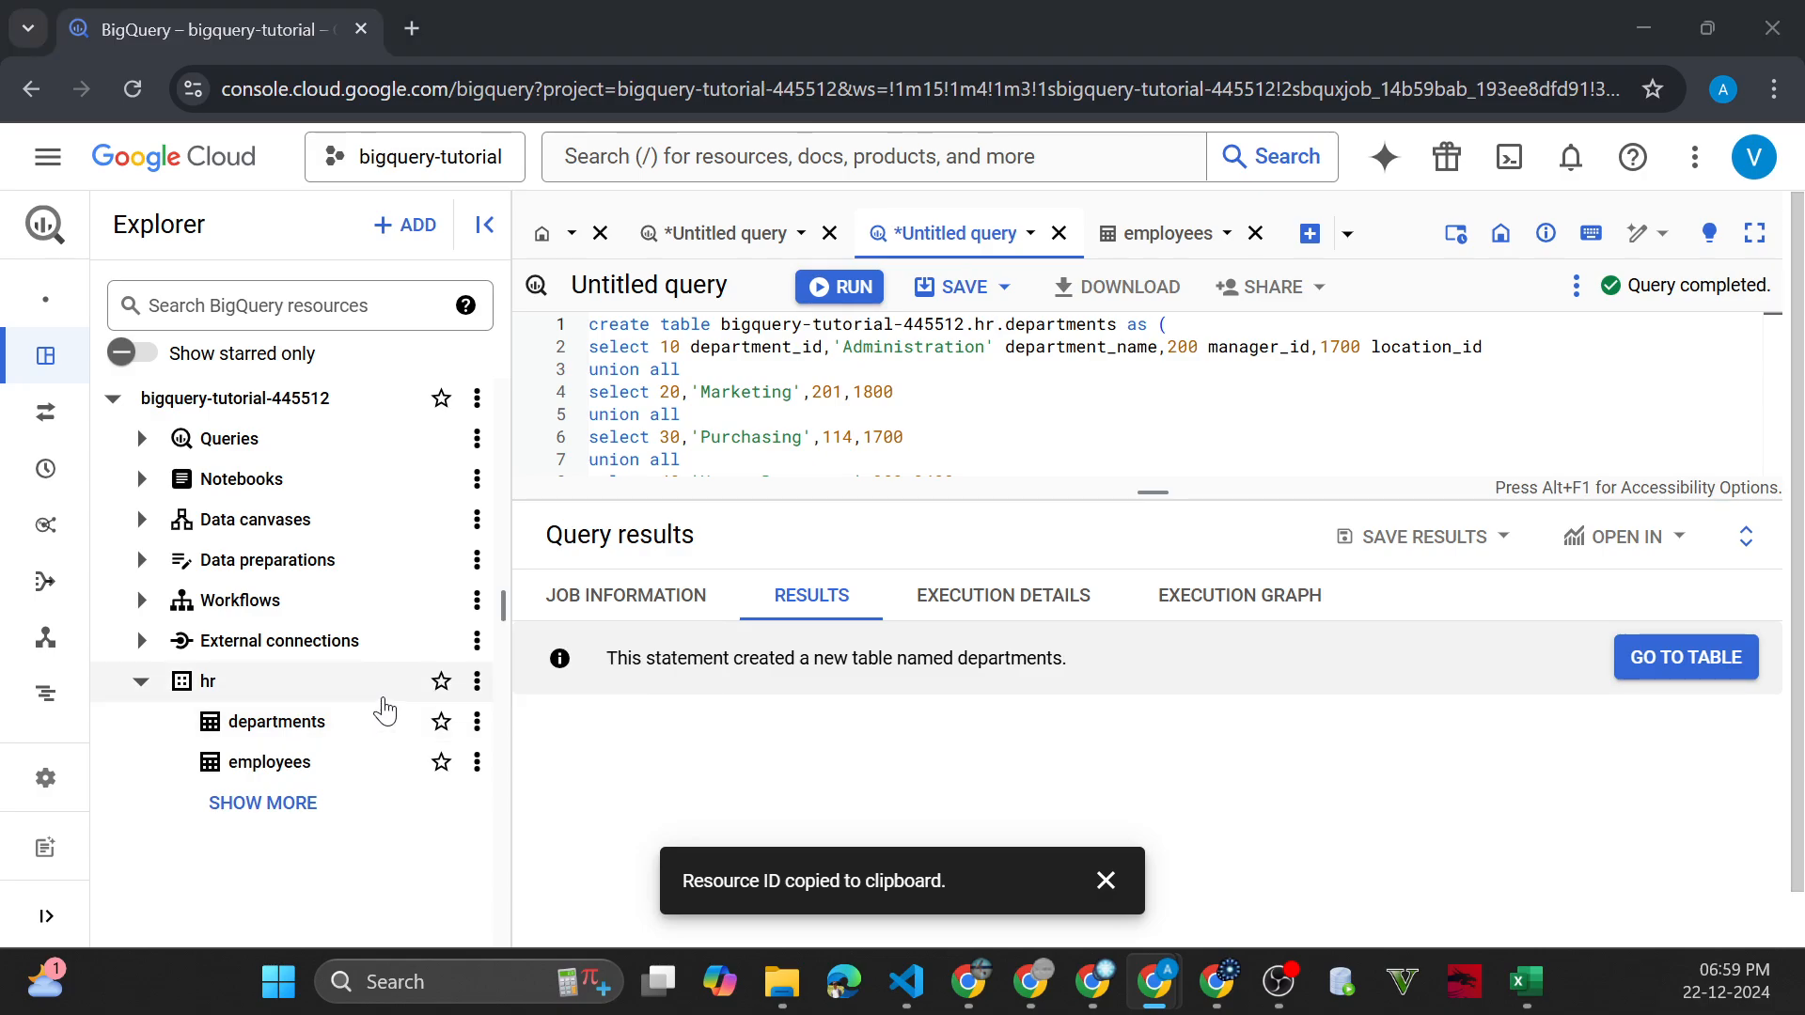
Switch to GitHub, open locations.sql in the setup/HR folder, and copy its raw contents
key(alt+Tab)
click(258, 742)
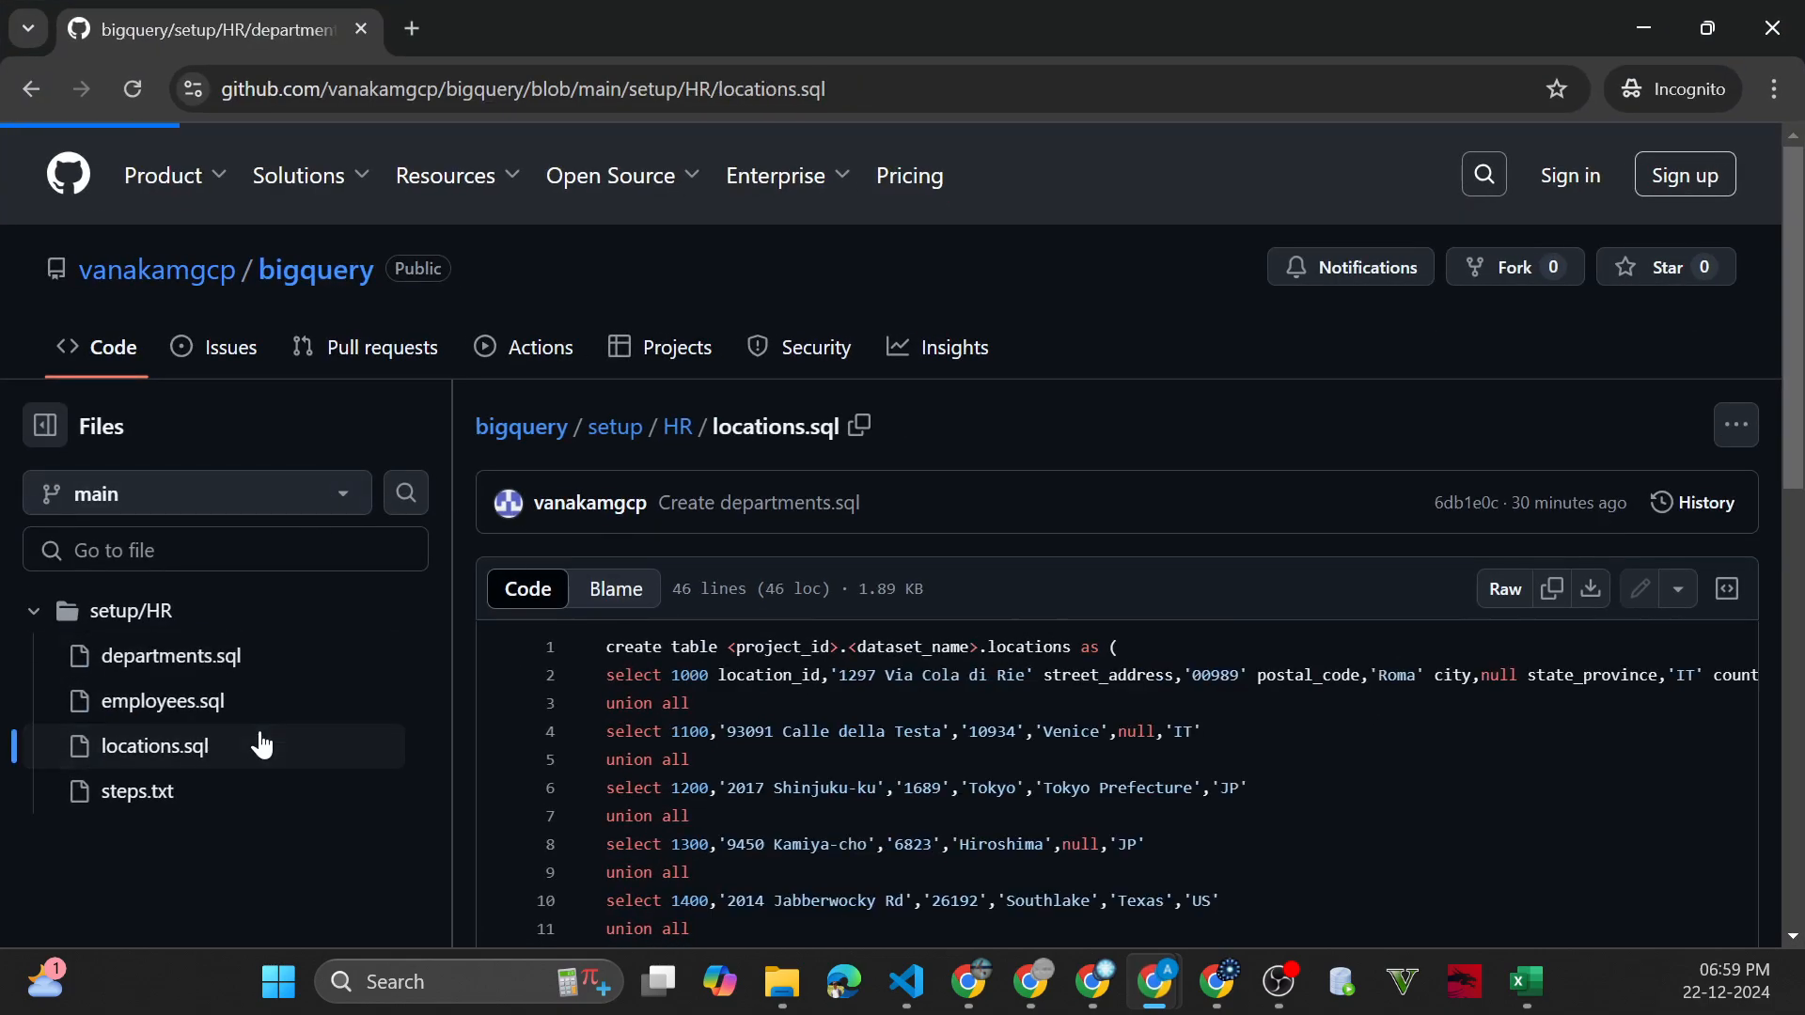
click(1552, 589)
Return to BigQuery, add a blank query, and overwrite the departments script with the copied locations script
click(1644, 27)
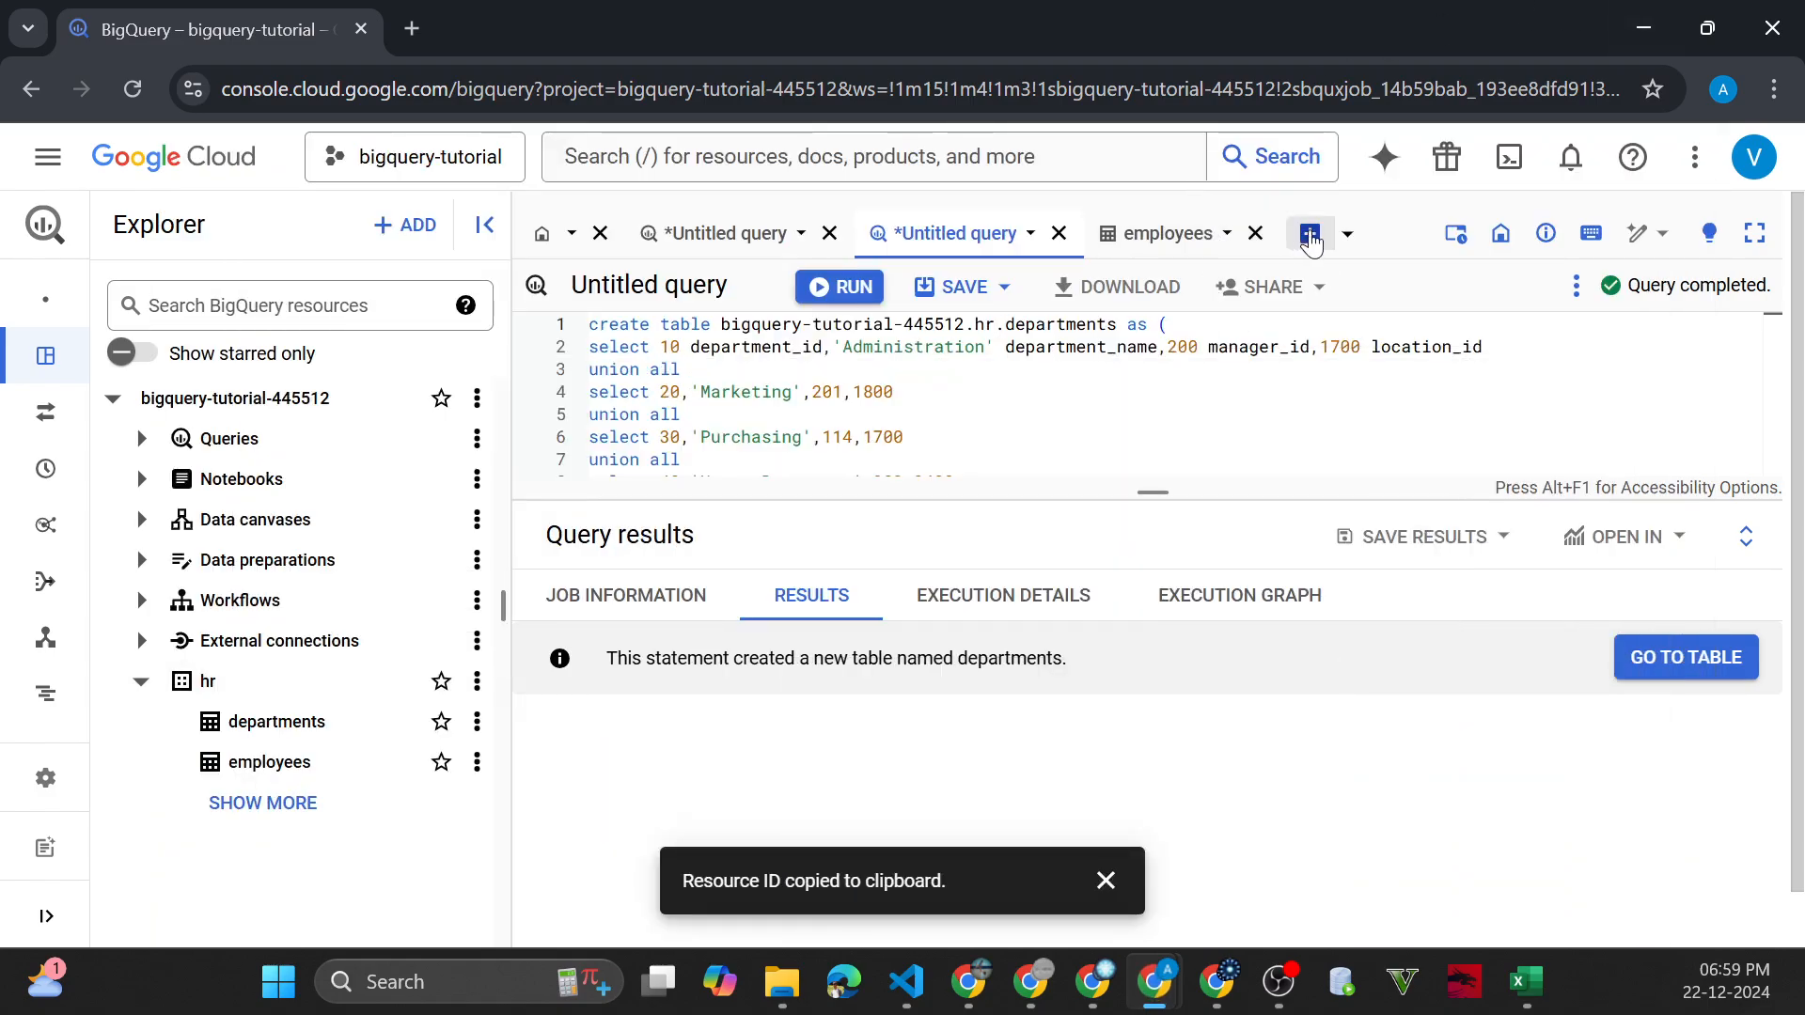
click(1313, 240)
click(969, 243)
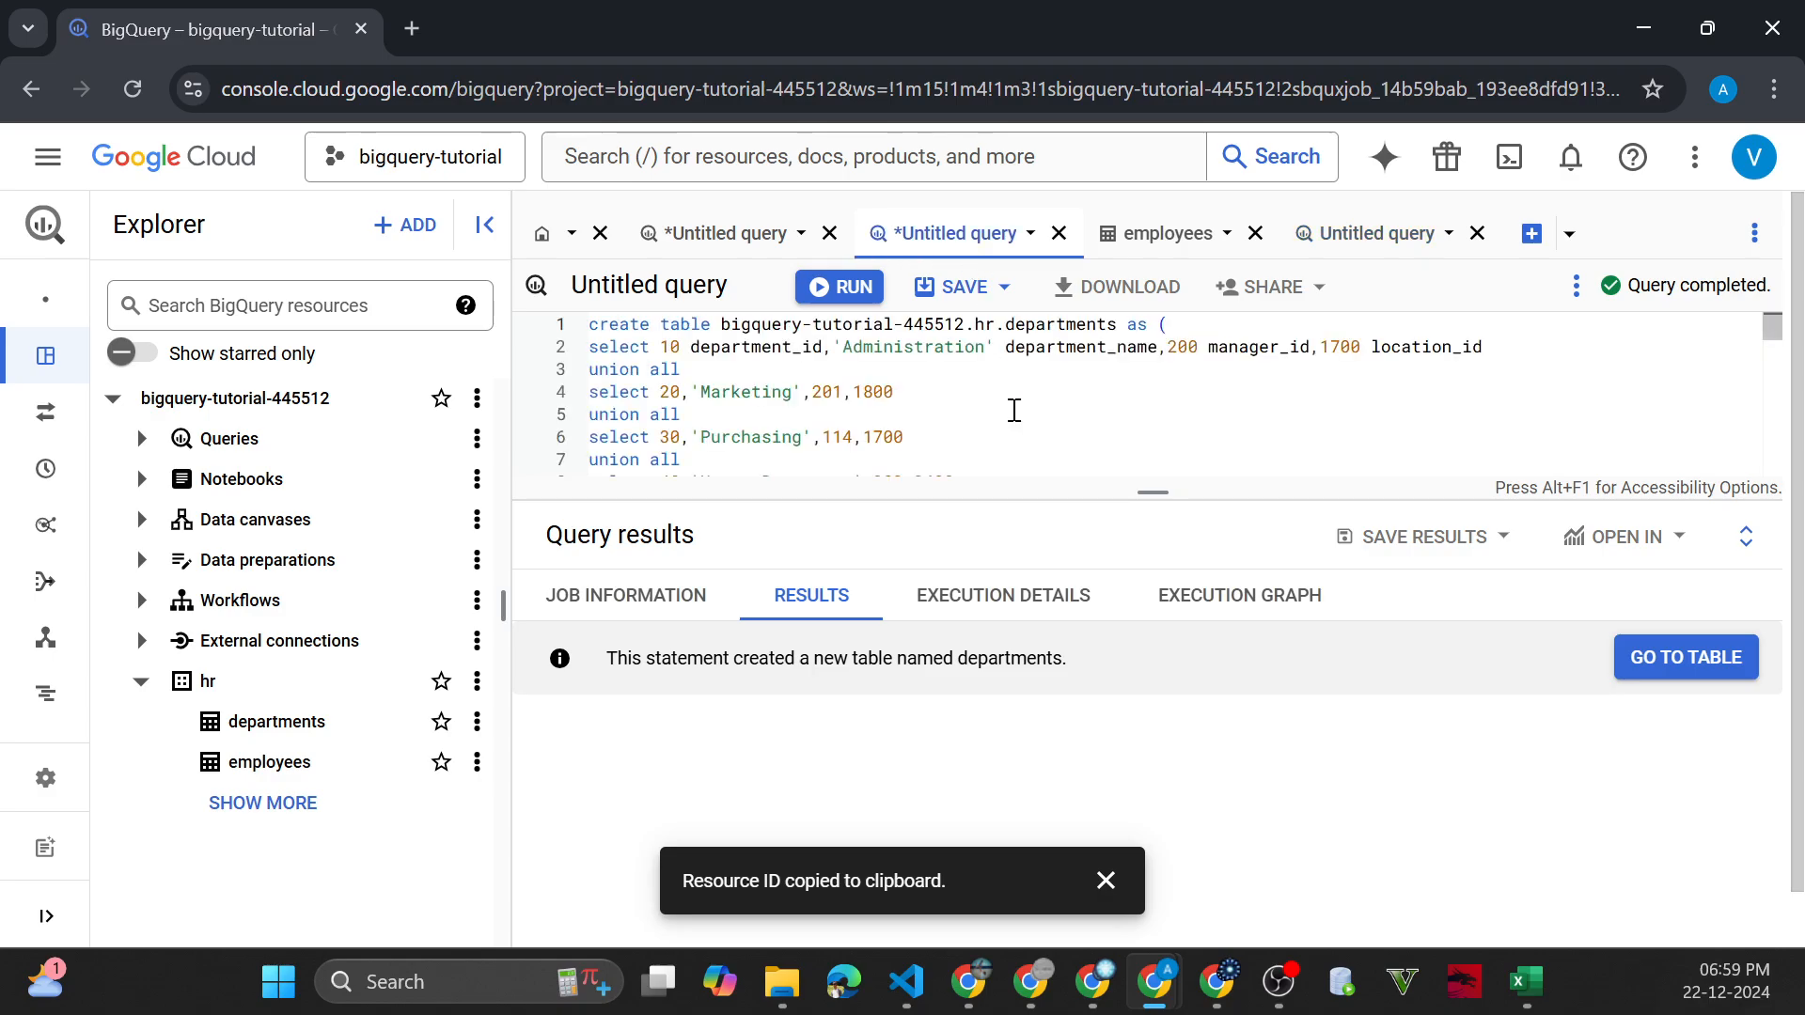
key(ctrl+a)
key(Delete)
key(ctrl+v)
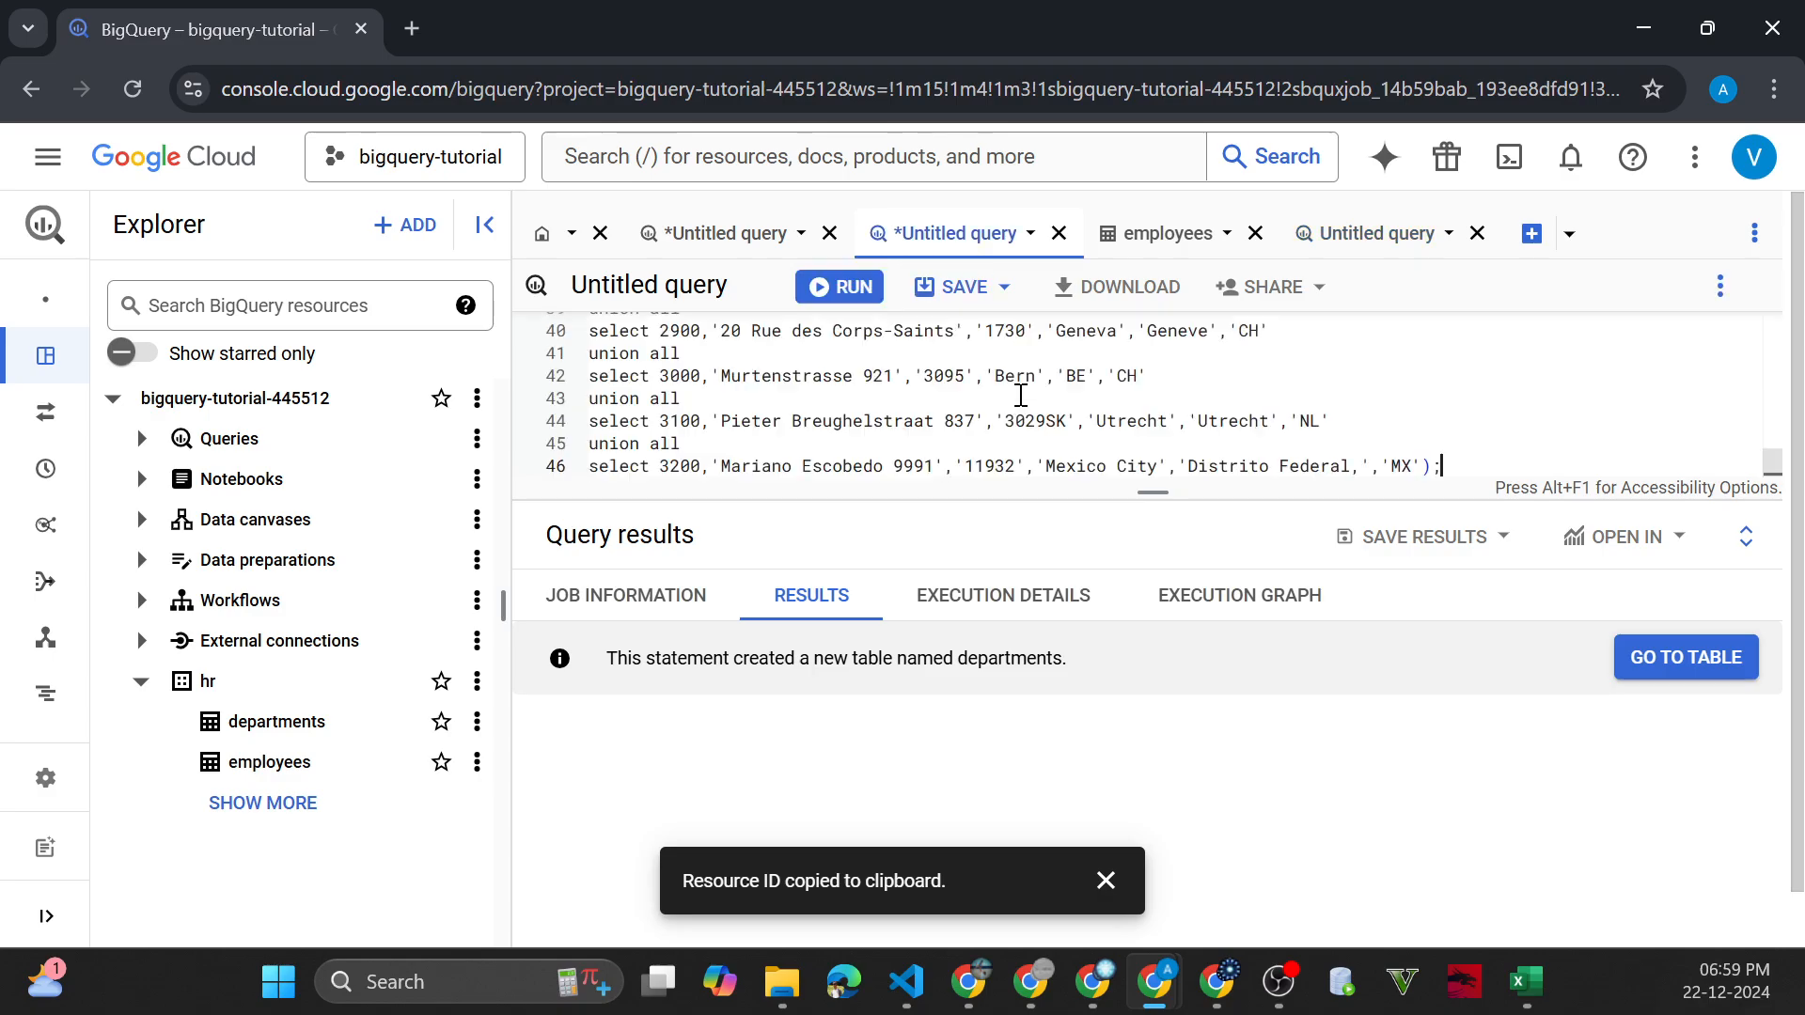
scroll(1021, 395, up, 5)
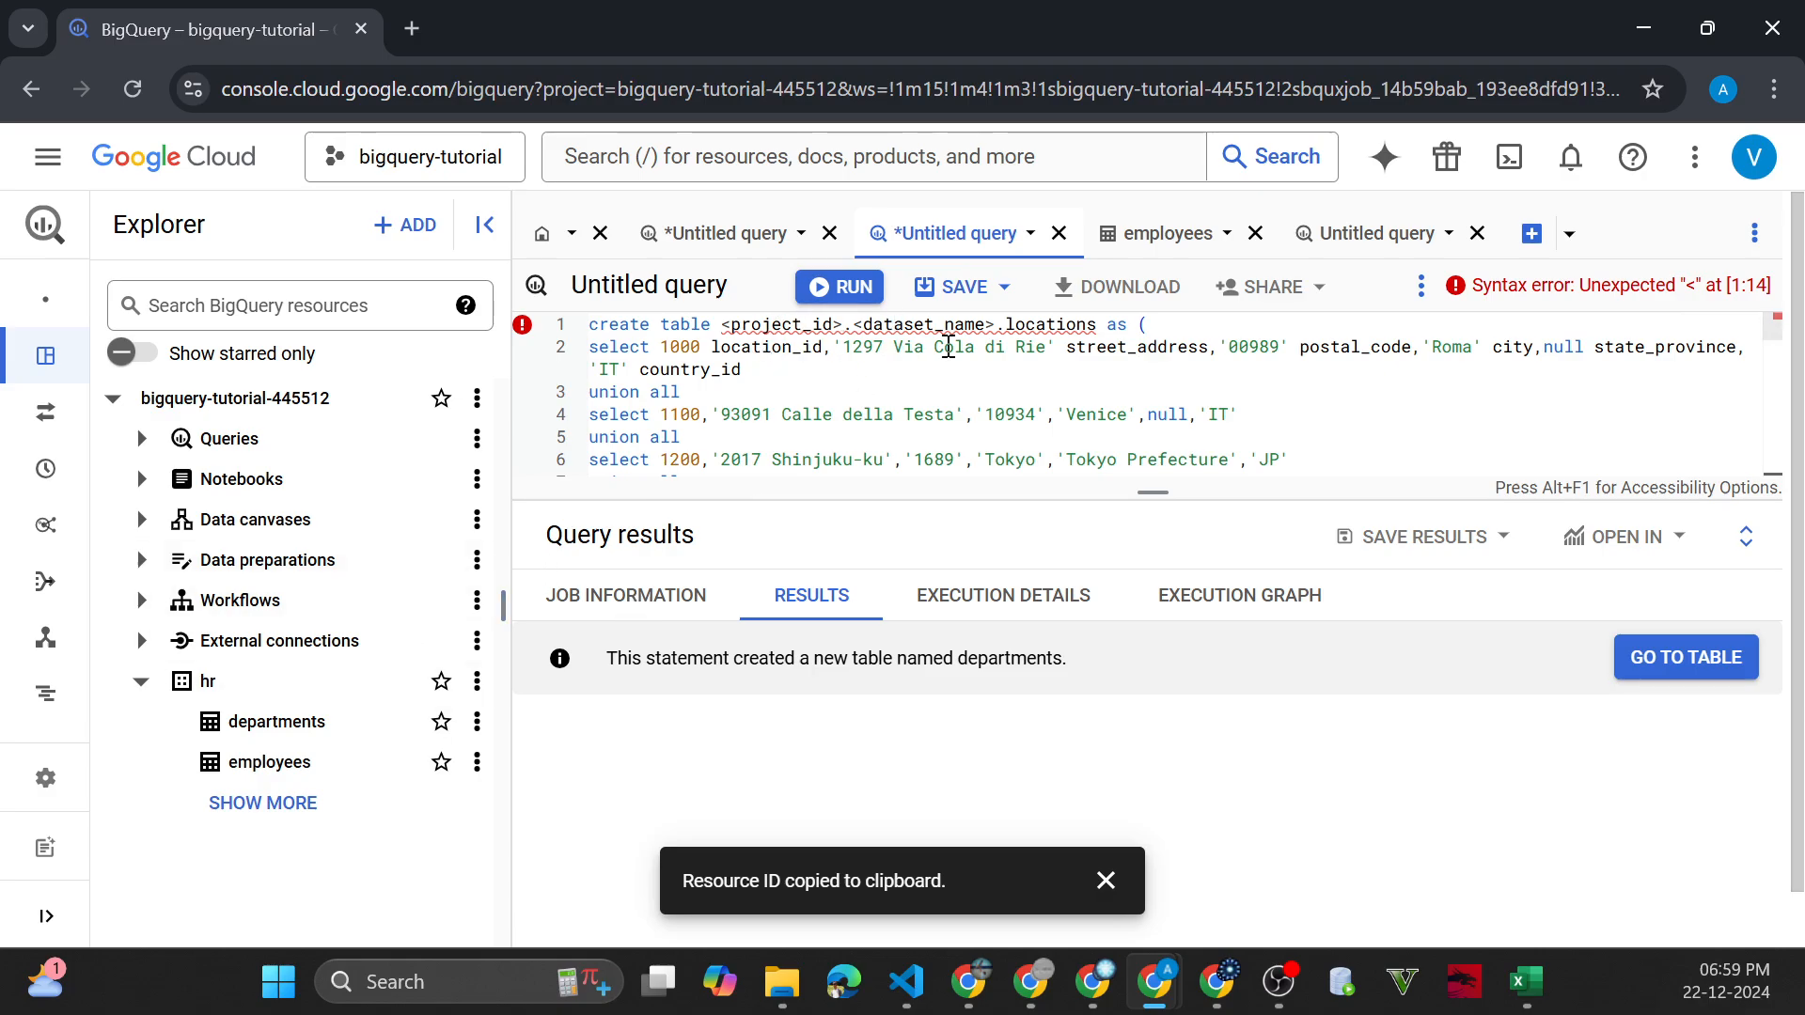
Replace <project_id>.<dataset_name> in the locations script with the hr dataset's copied ID, bigquery-tutorial-445512.hr, and run the query
double_click(1027, 324)
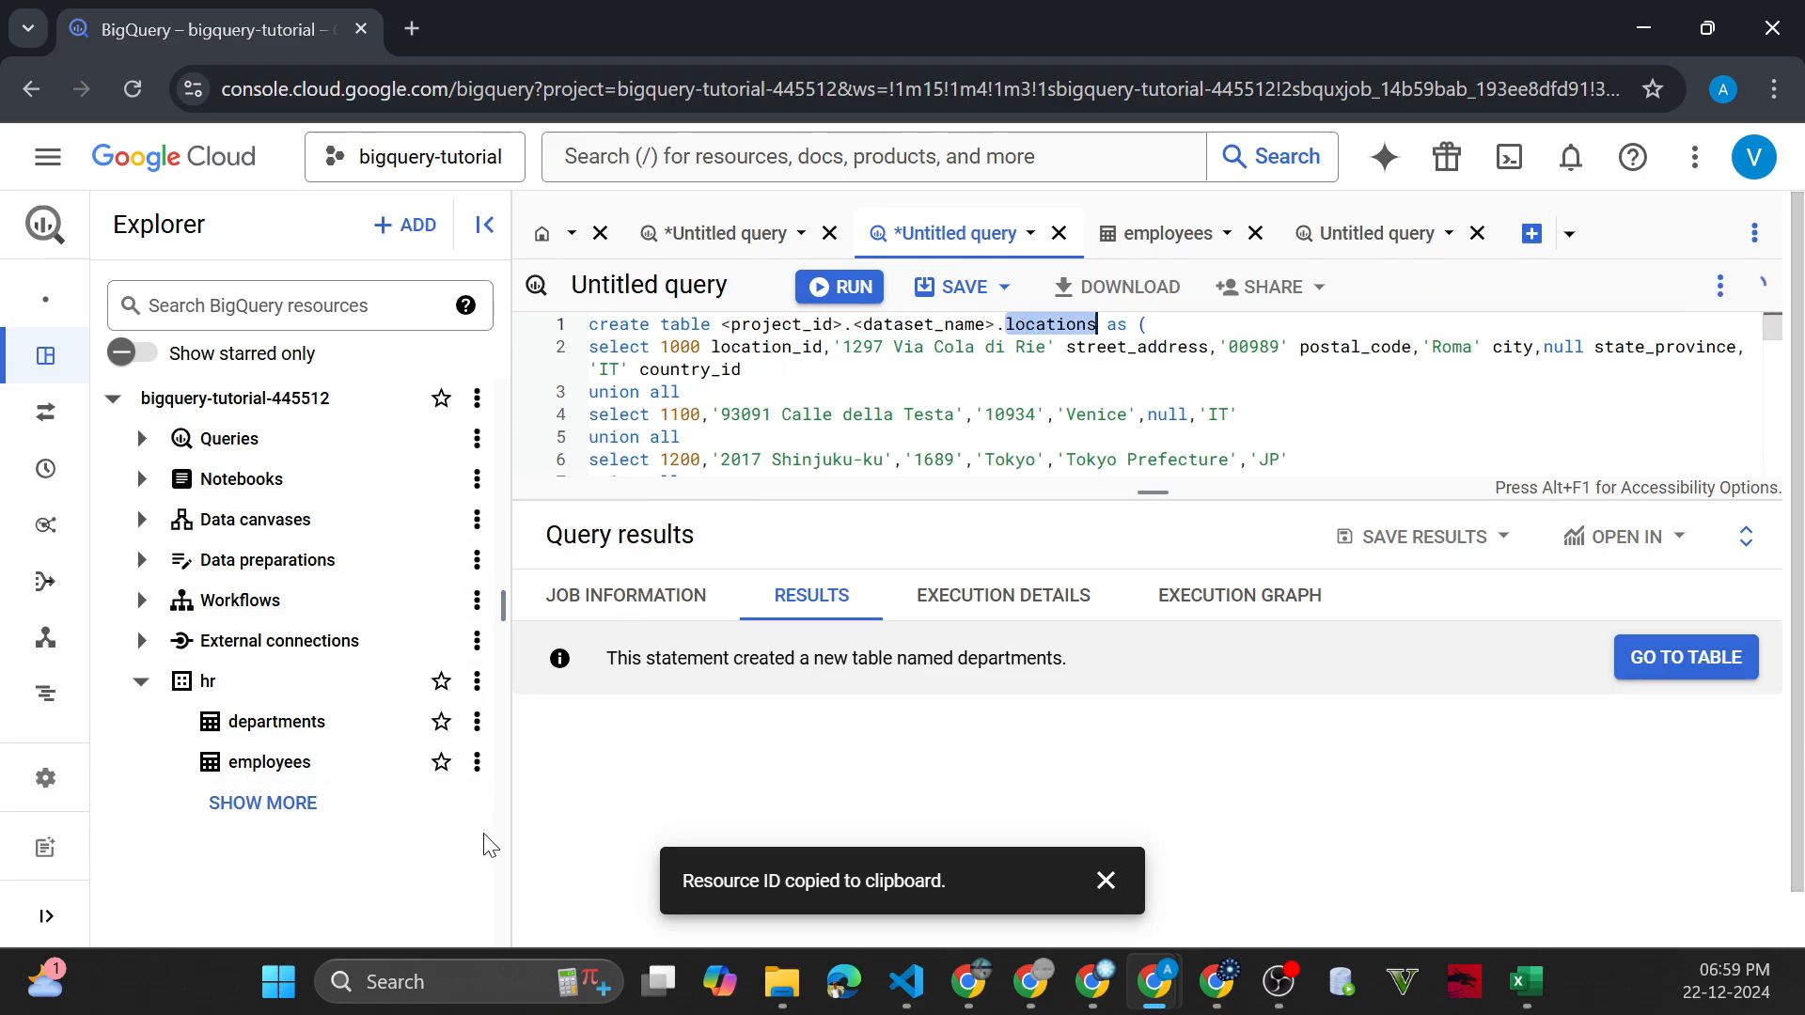
click(477, 681)
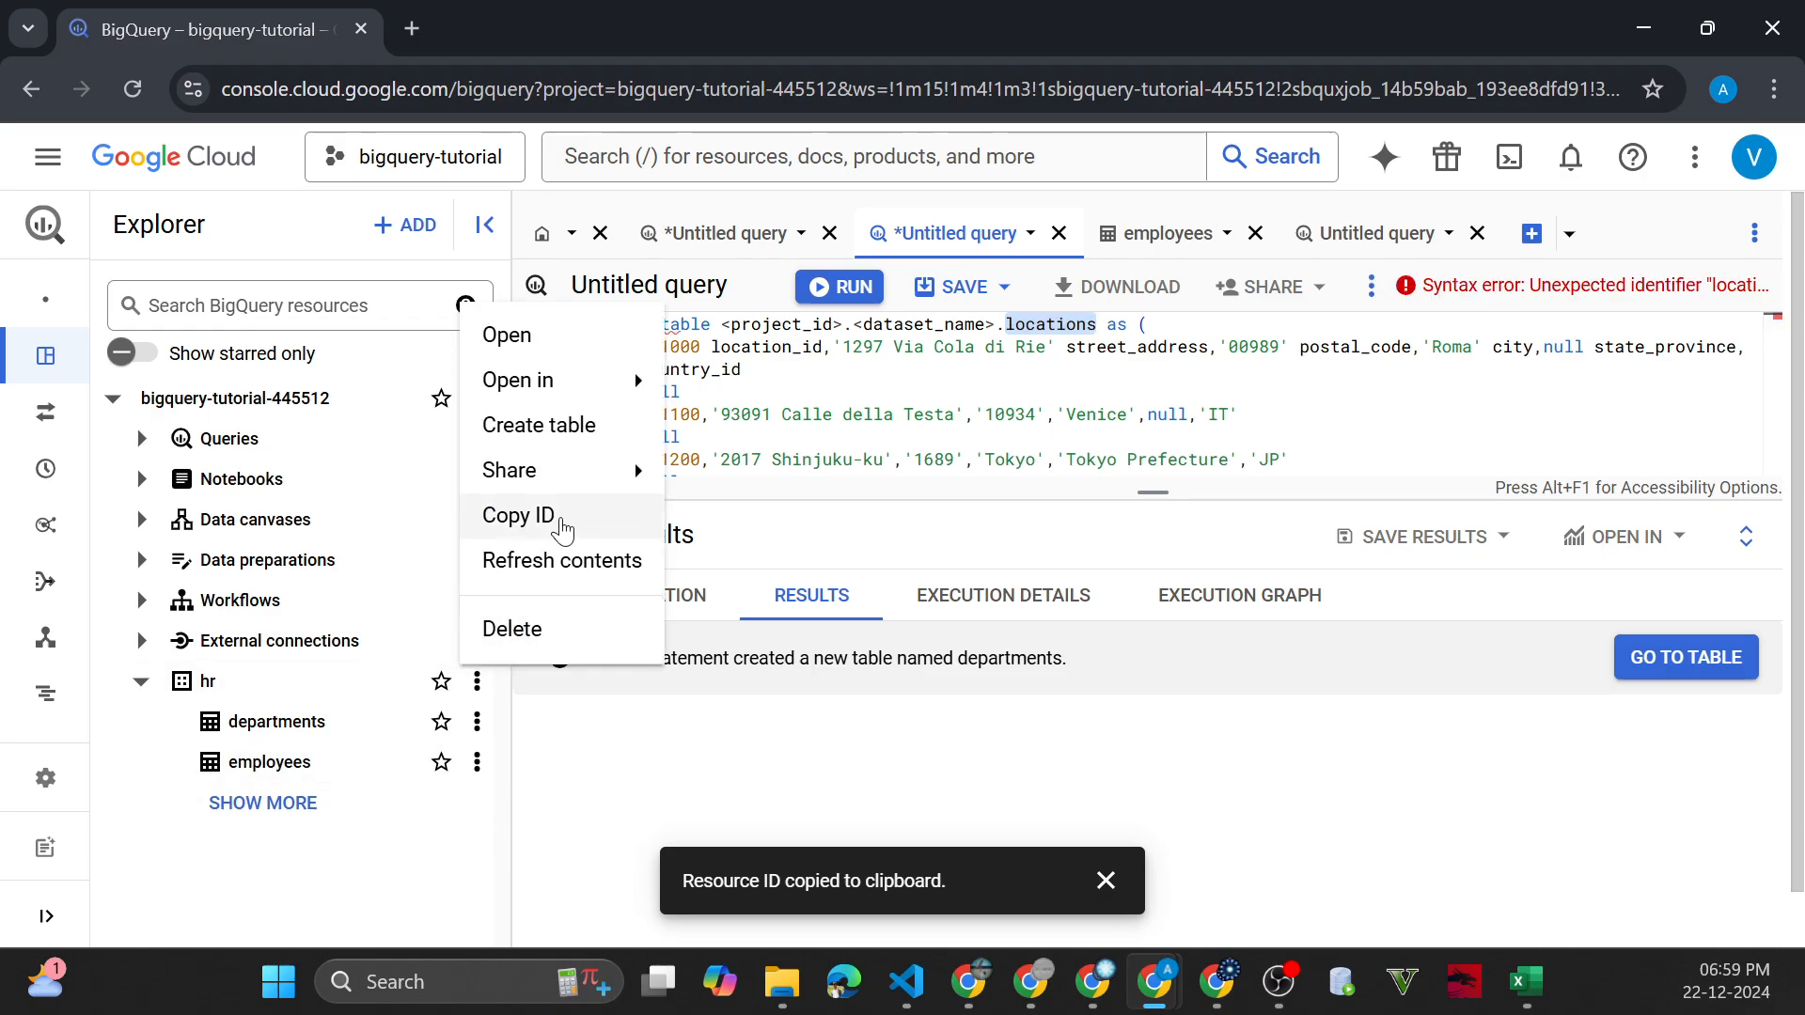
click(556, 515)
click(720, 328)
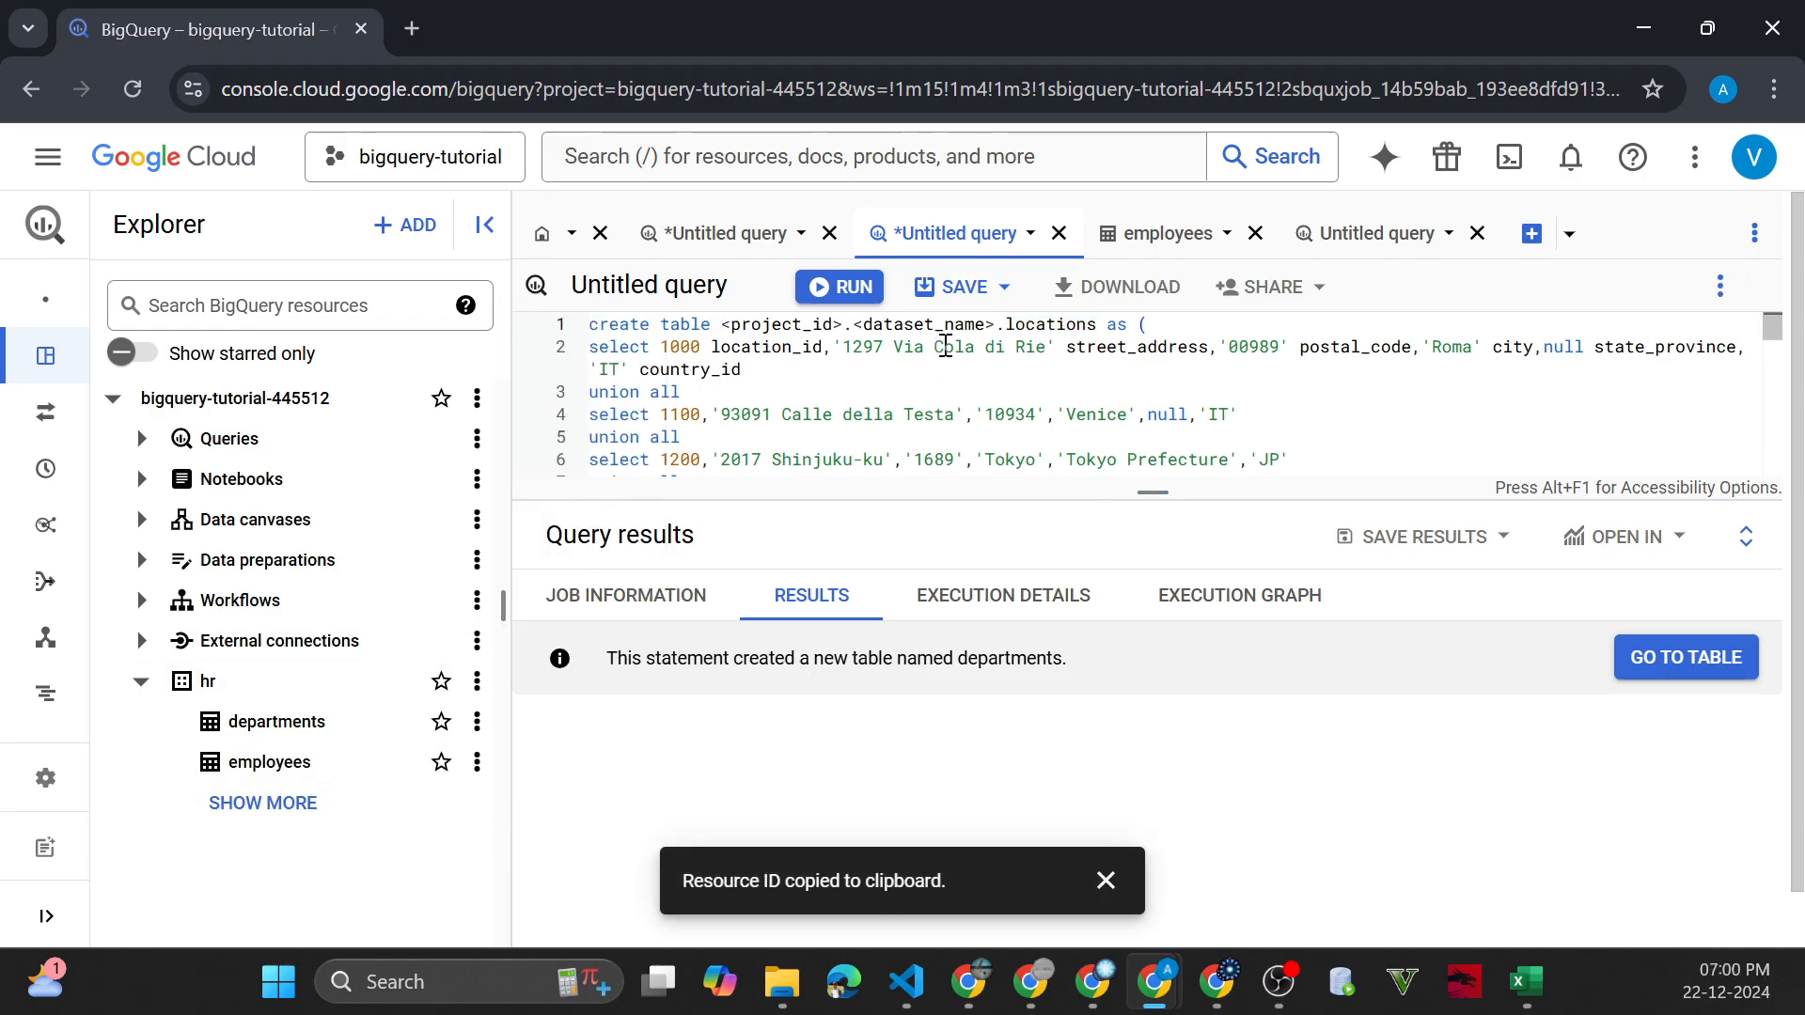
shift+click(995, 324)
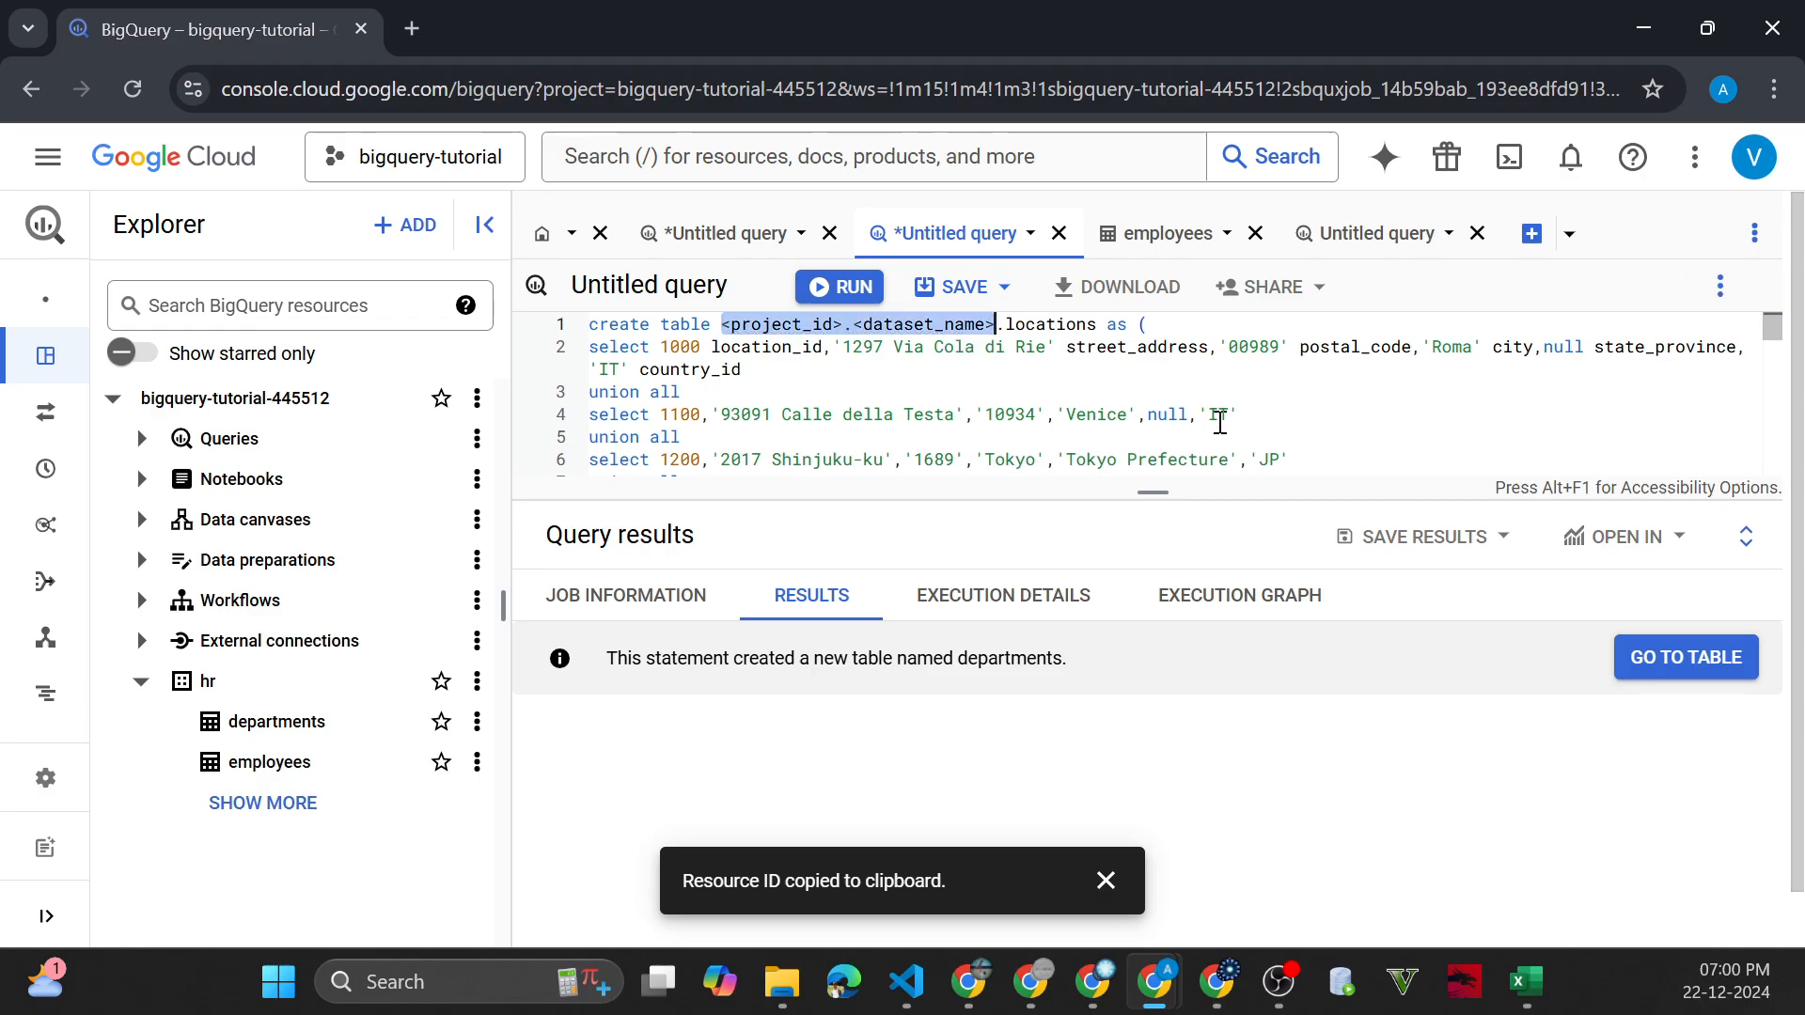
key(ctrl+v)
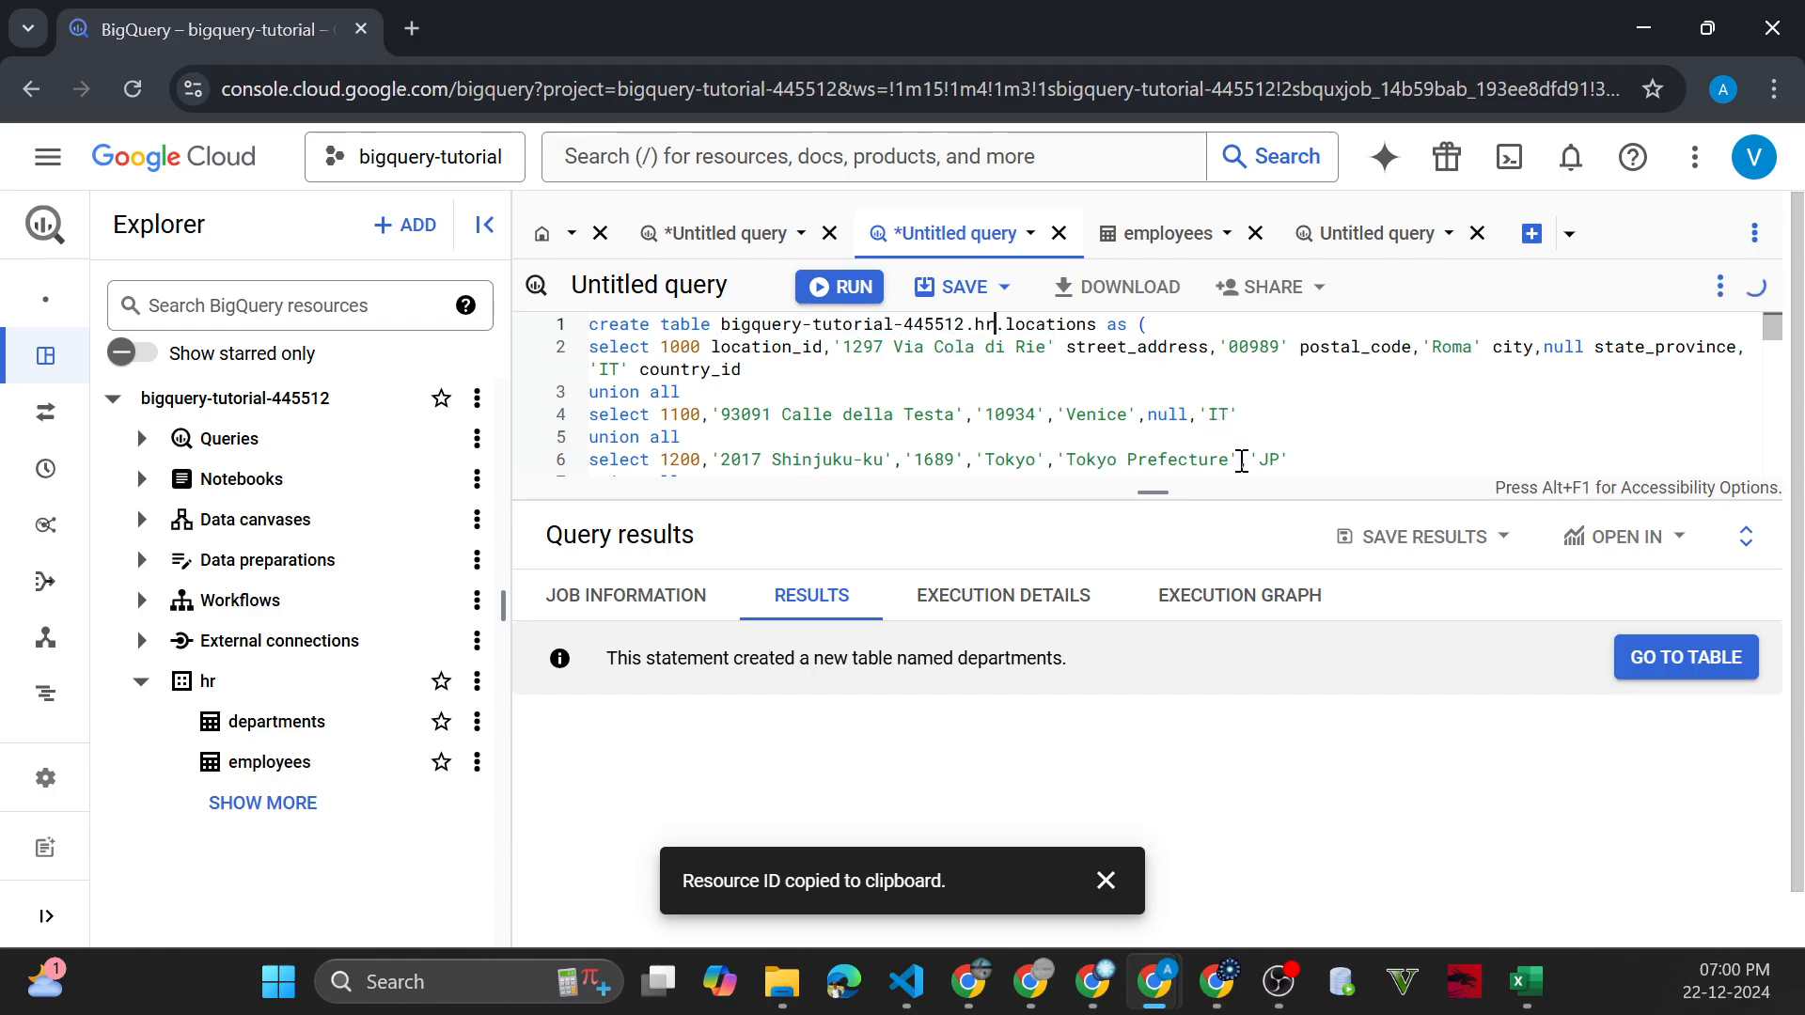
key(ctrl+Return)
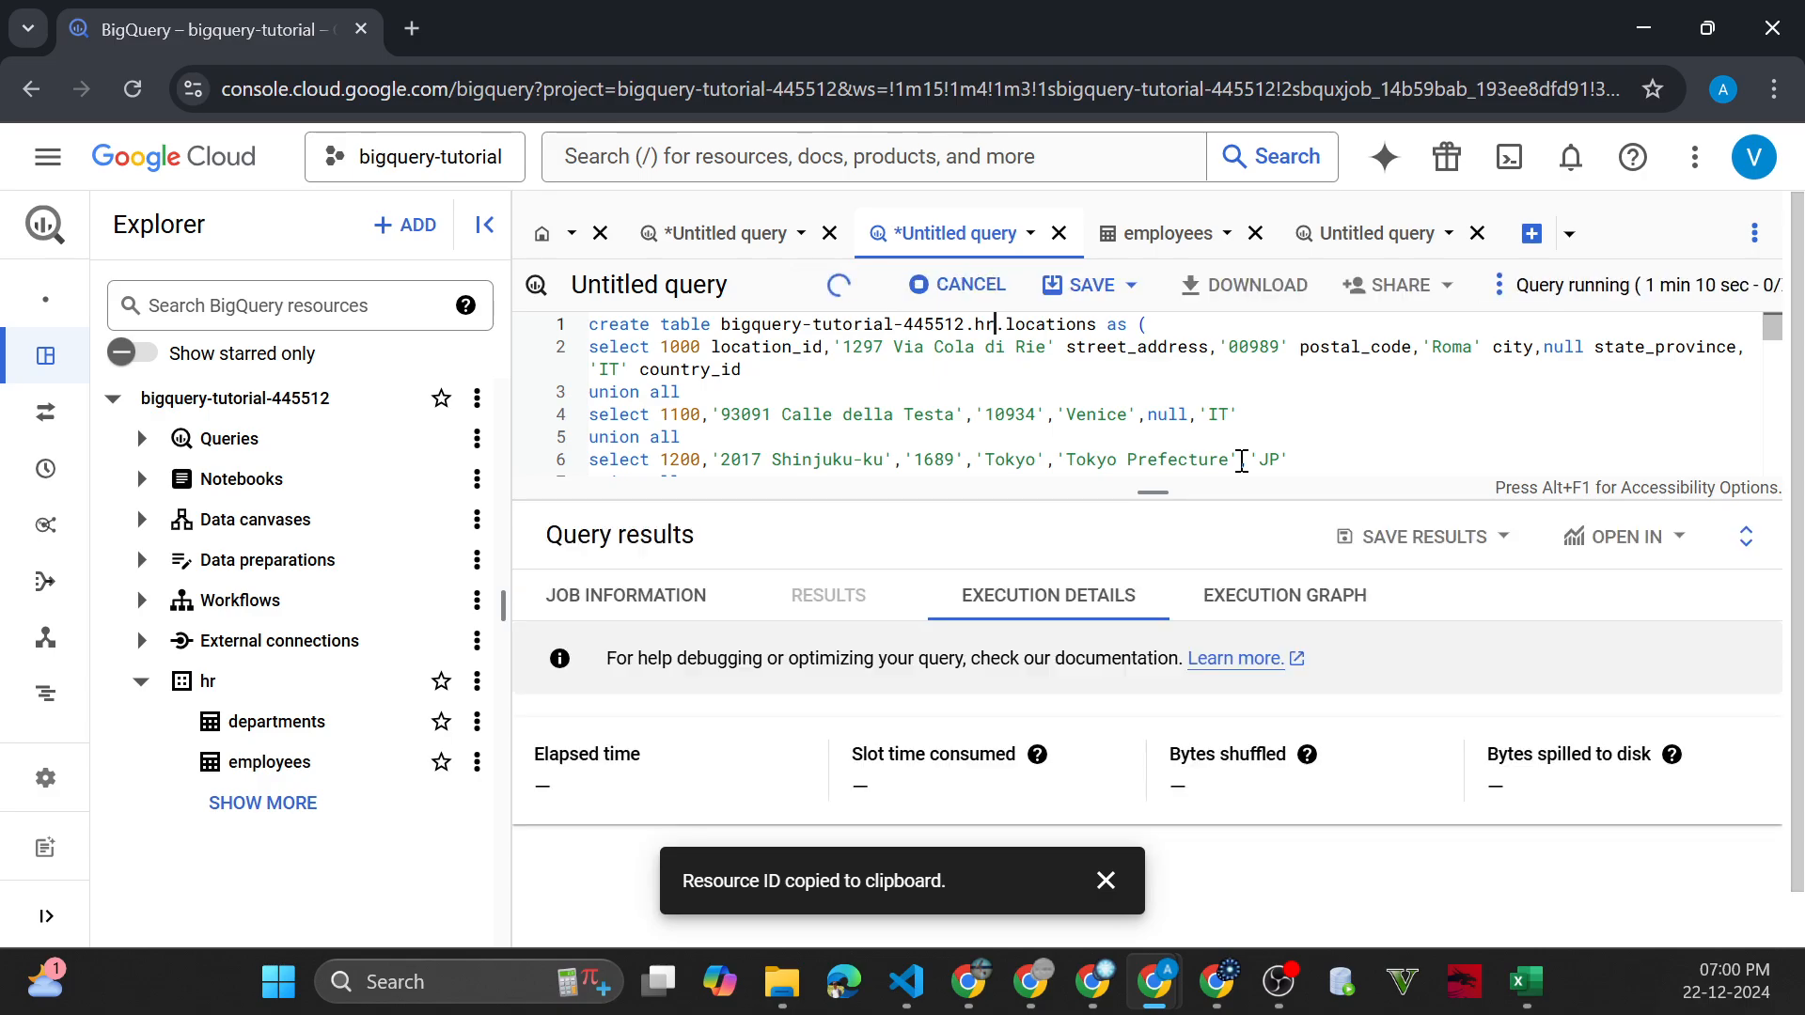
Enlarge the locations script's editor area and open the hr dataset's departments and employees tables for viewing
drag(1141, 499, 1185, 662)
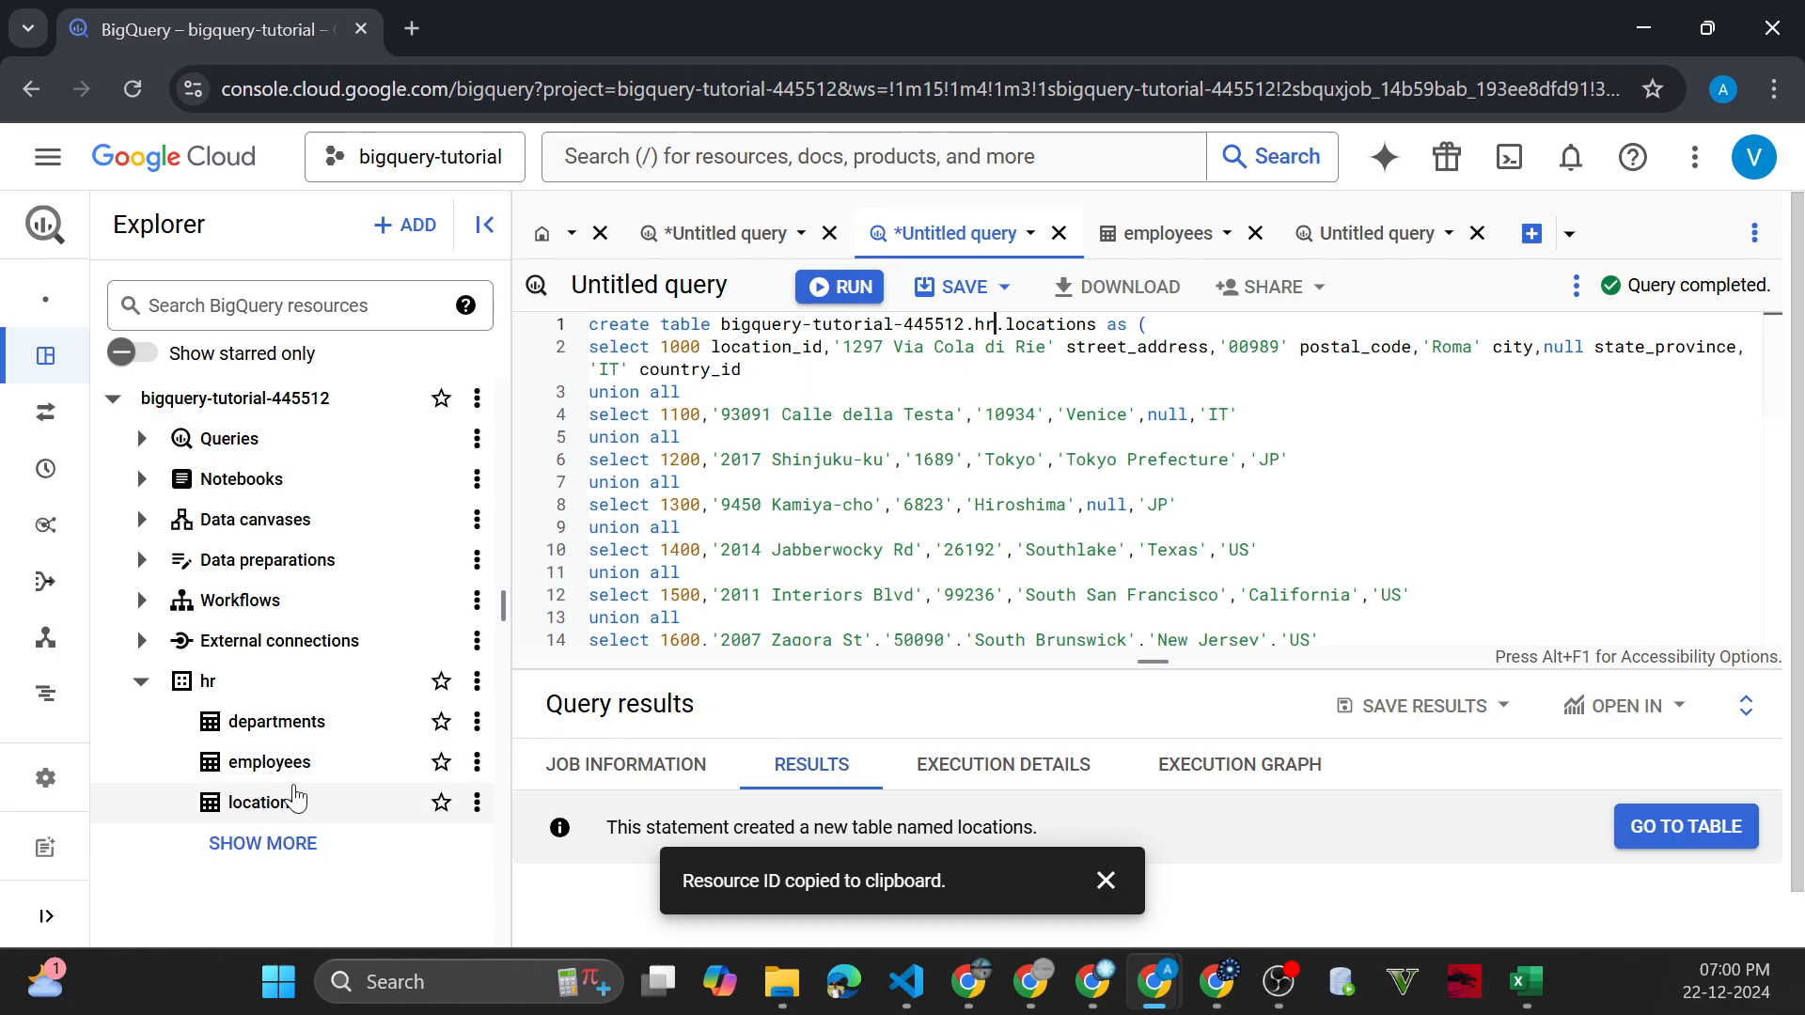
click(317, 744)
click(326, 773)
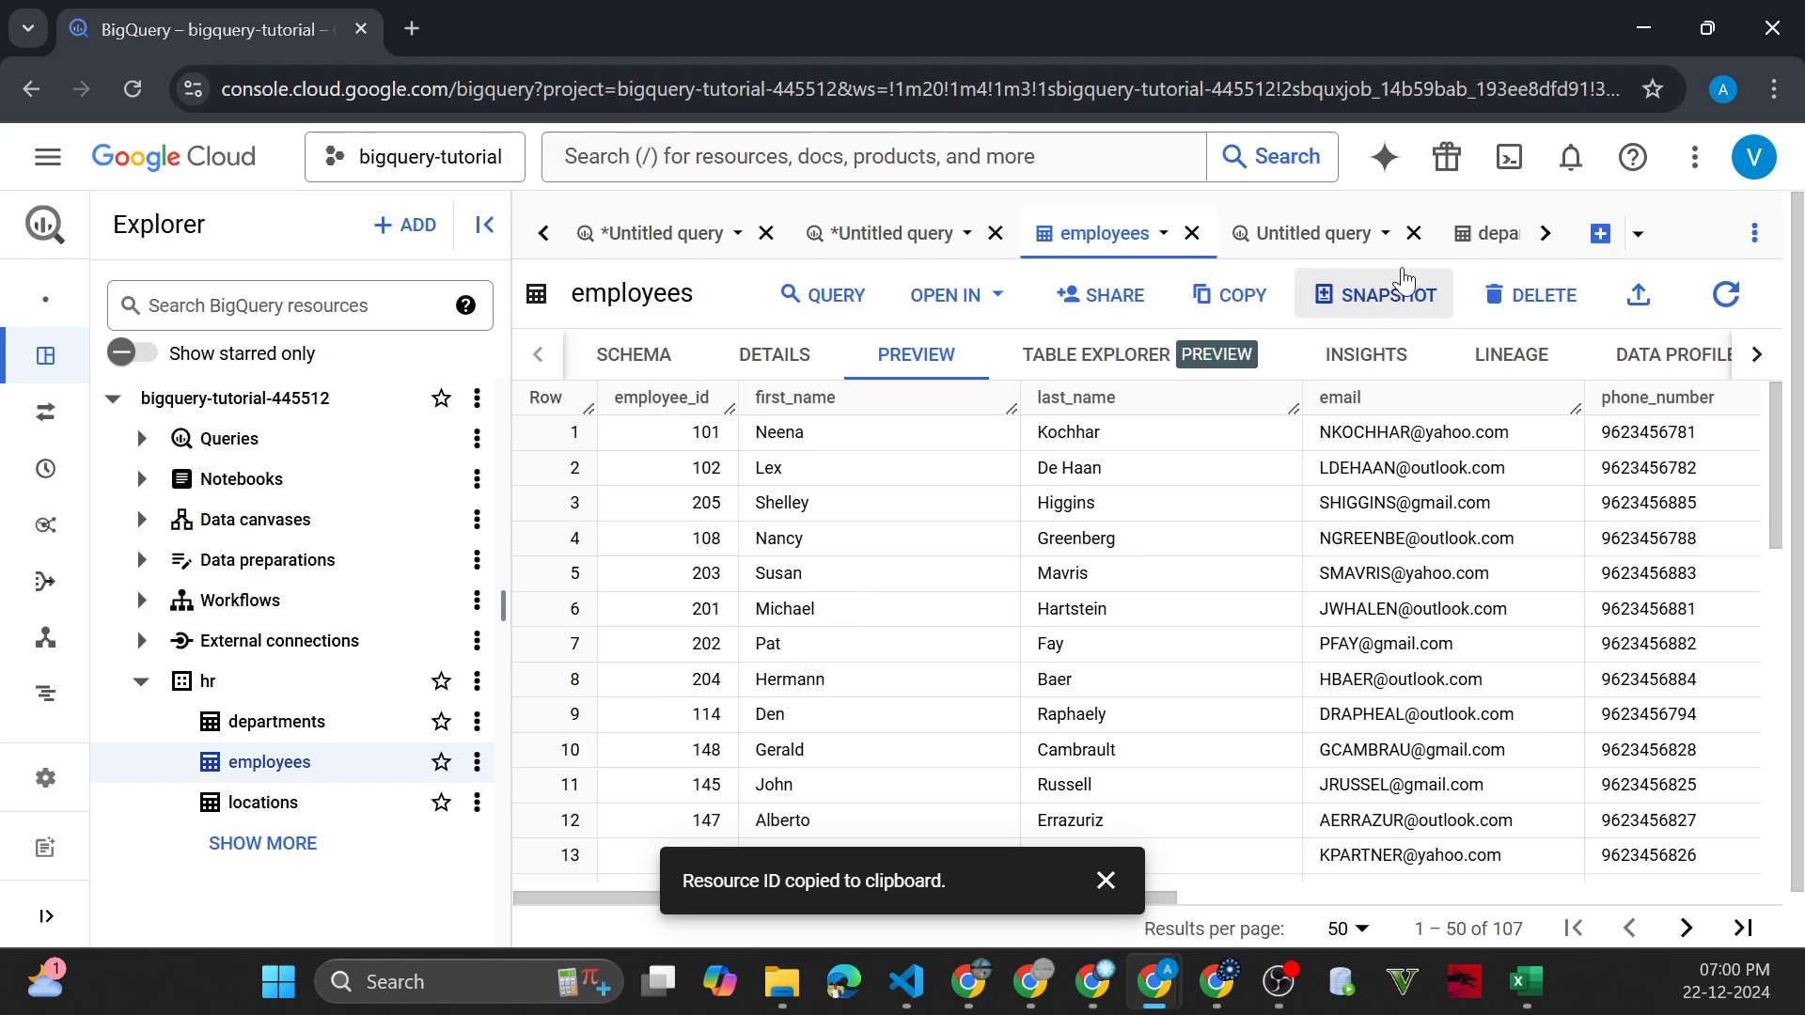
In the blank untitled query, write select * from bigquery-tutorial-445512.hr.employees; using the employees table's copied ID
click(1316, 234)
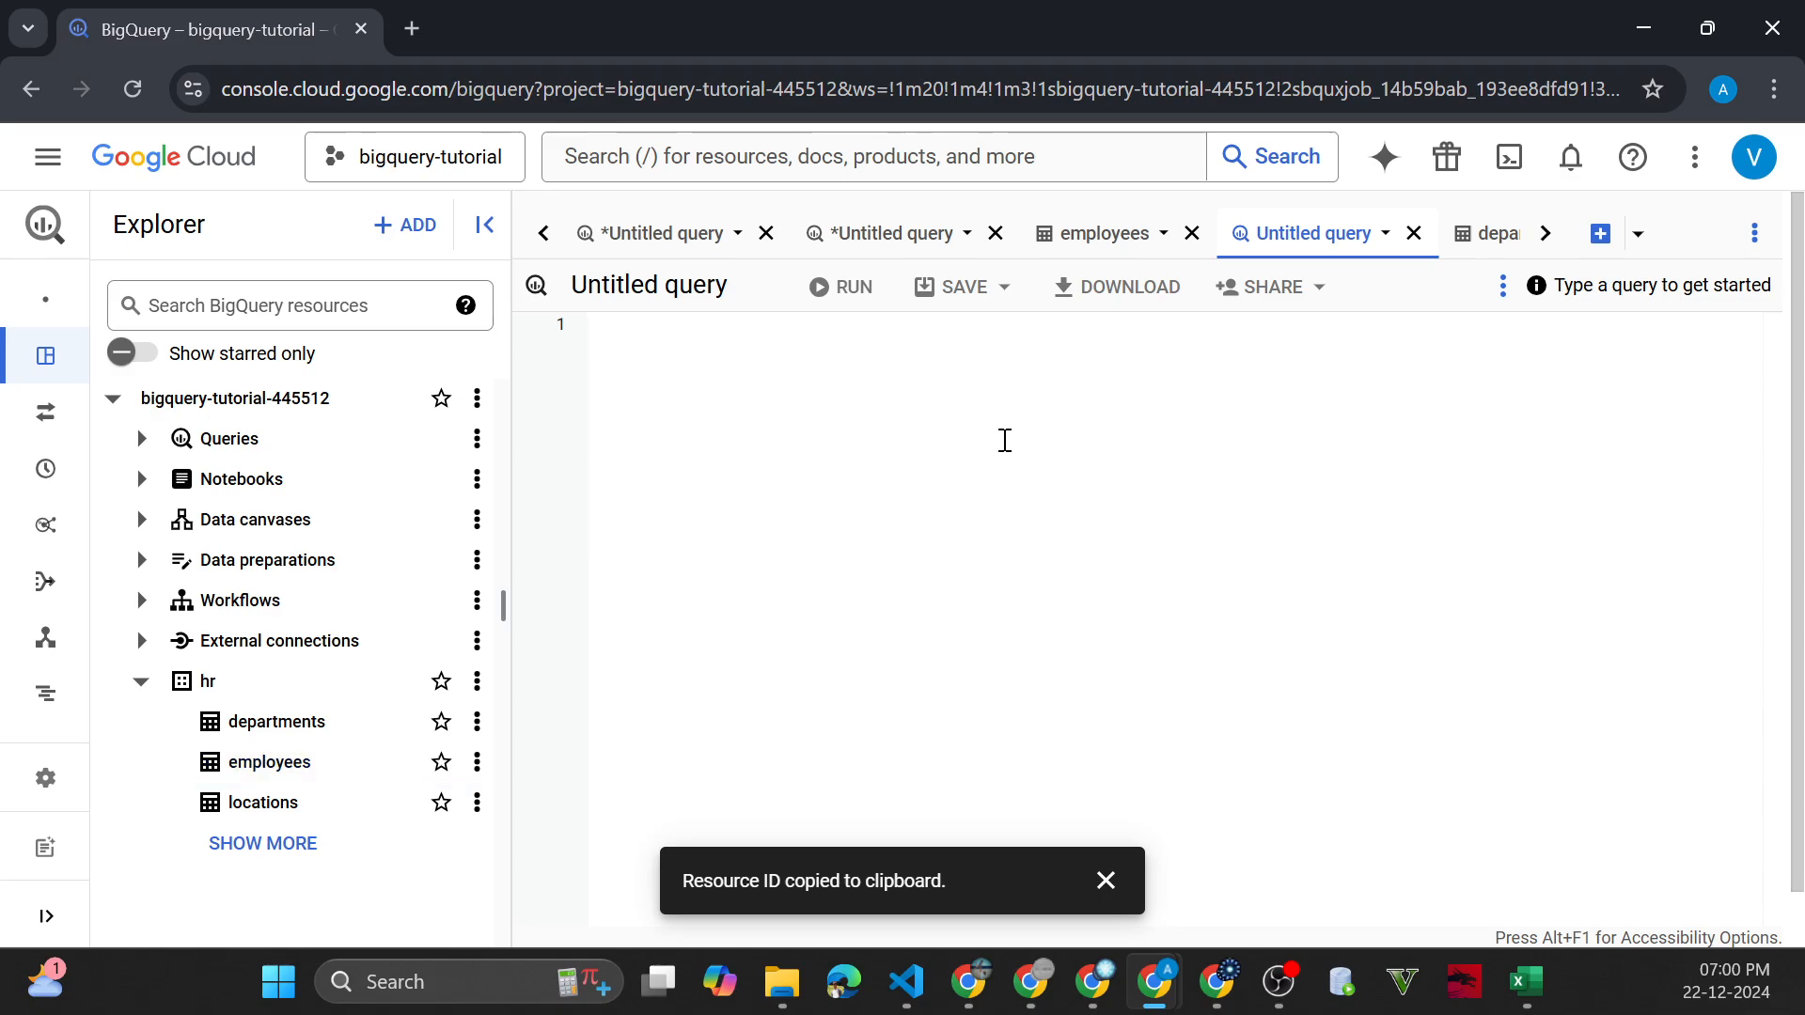
text(select )
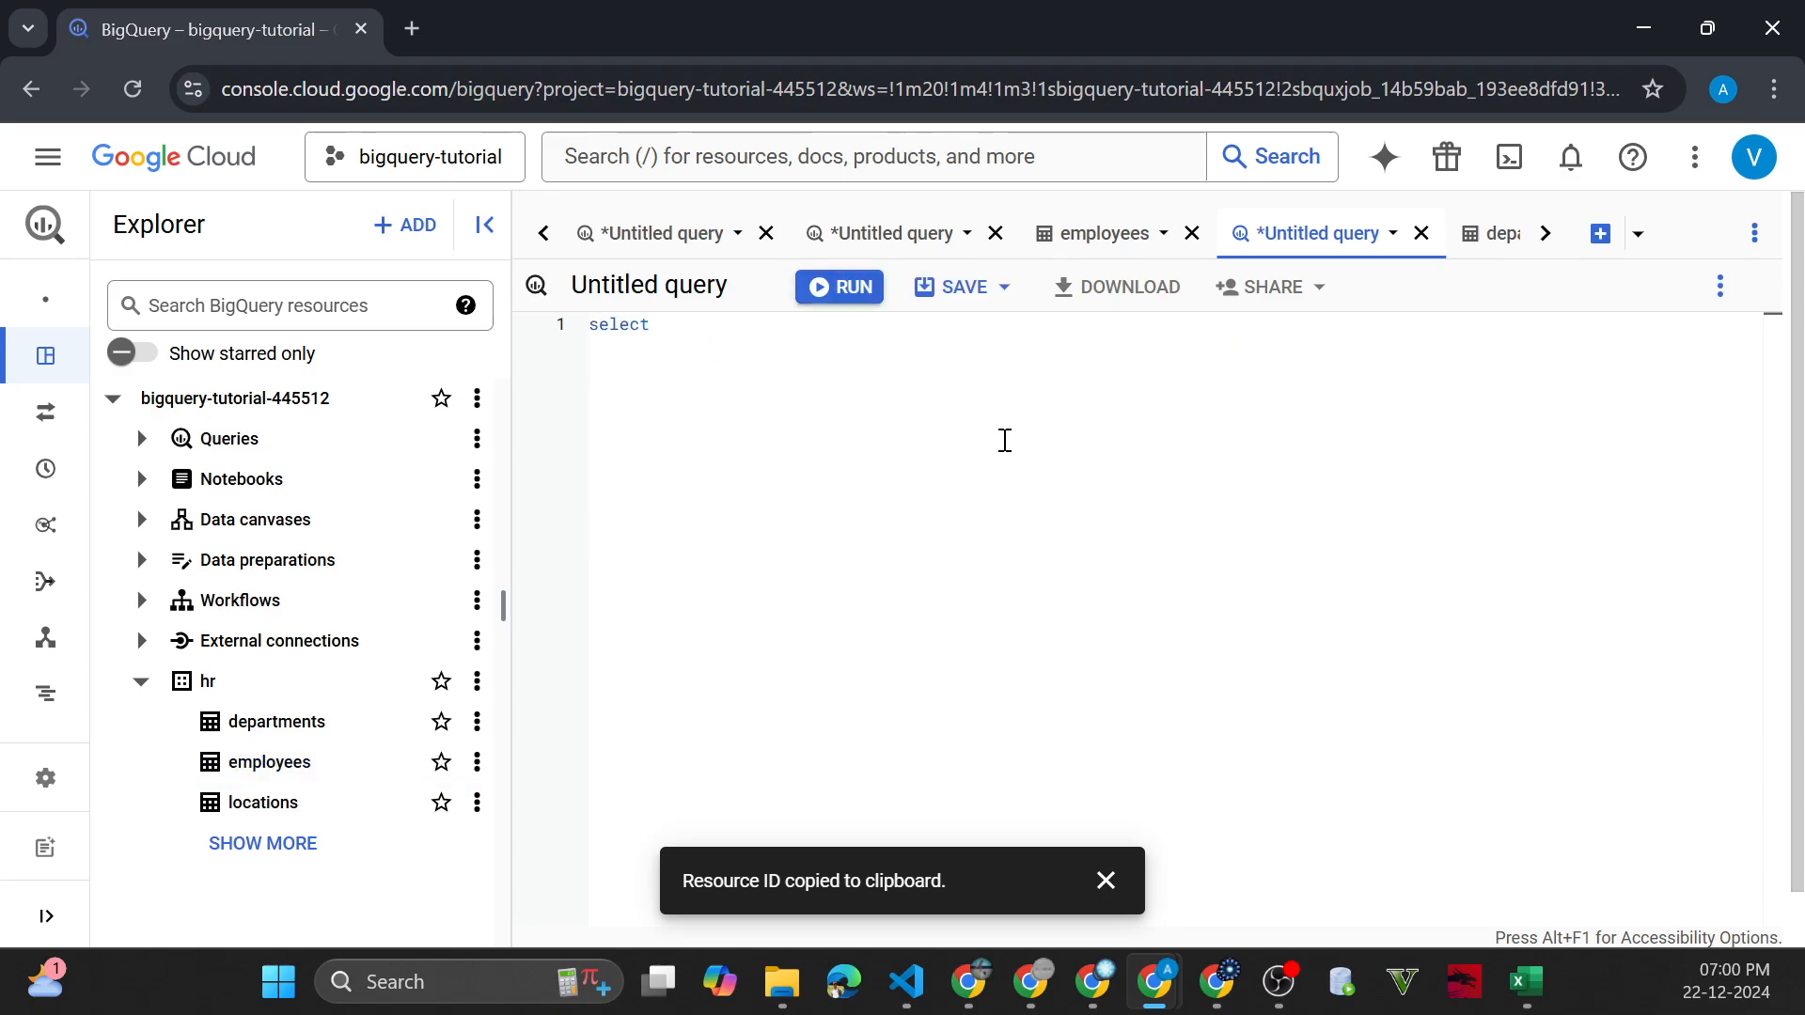
text(* from)
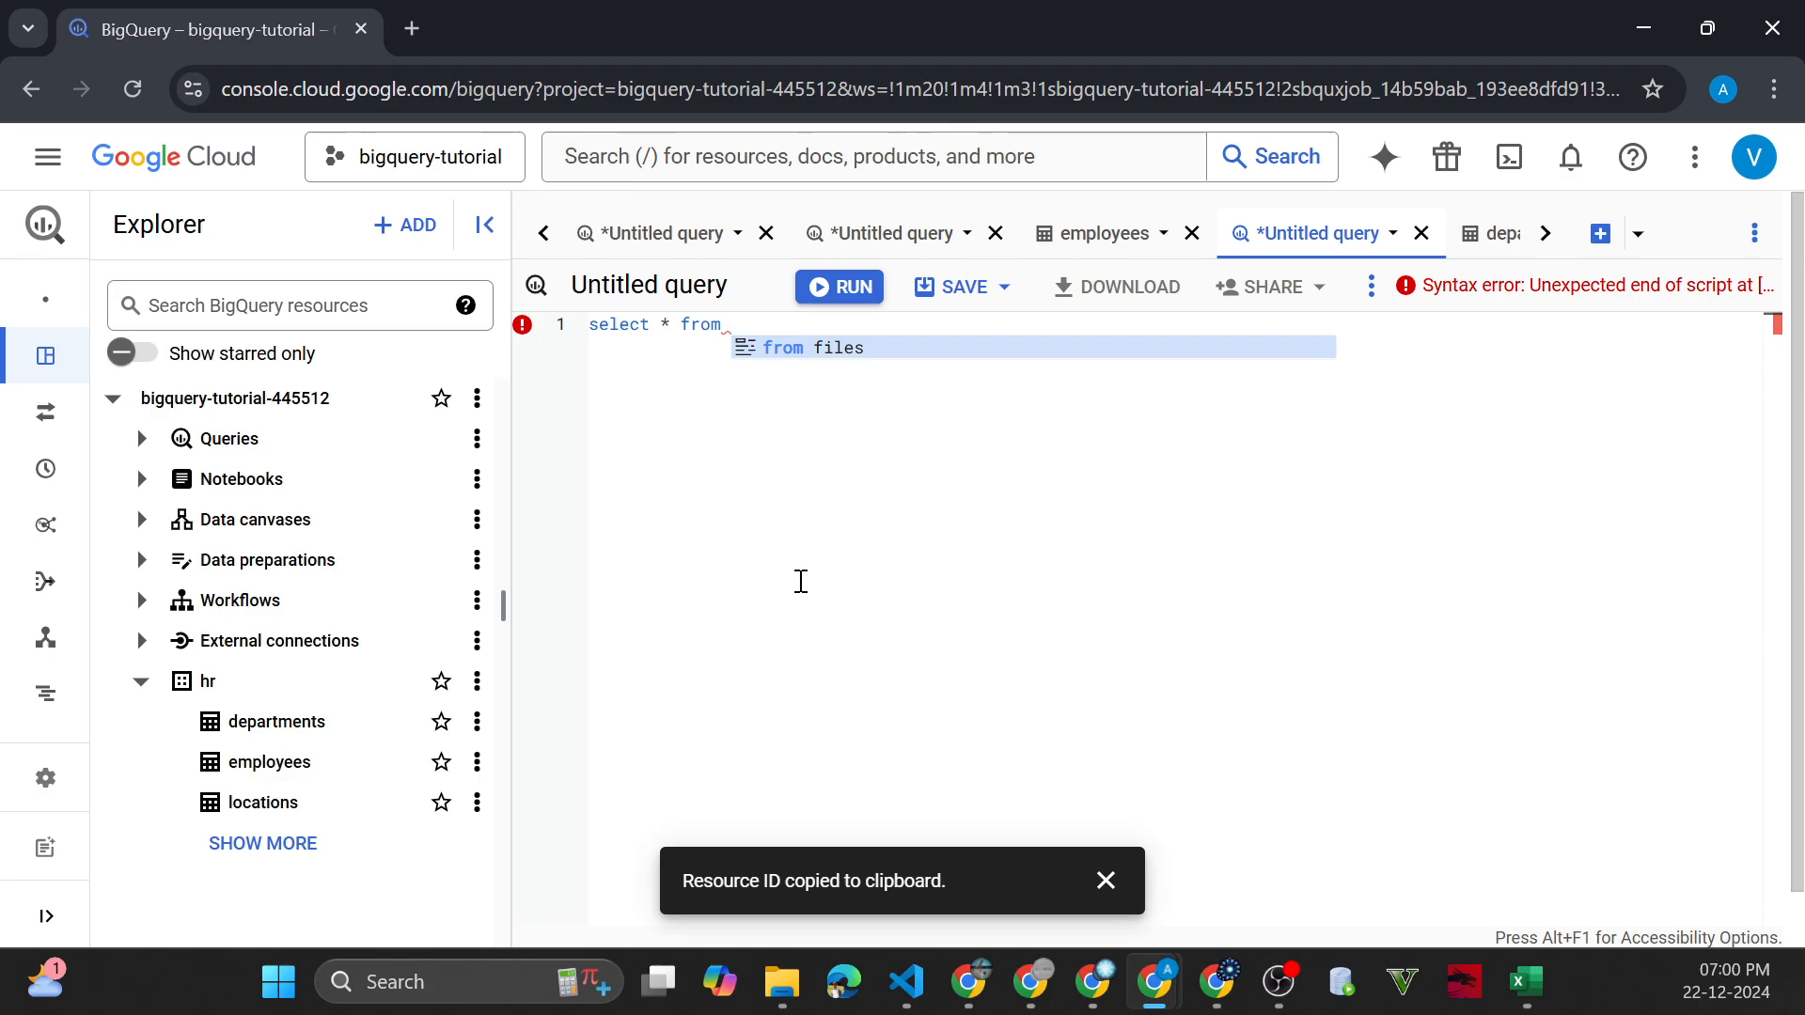
click(478, 763)
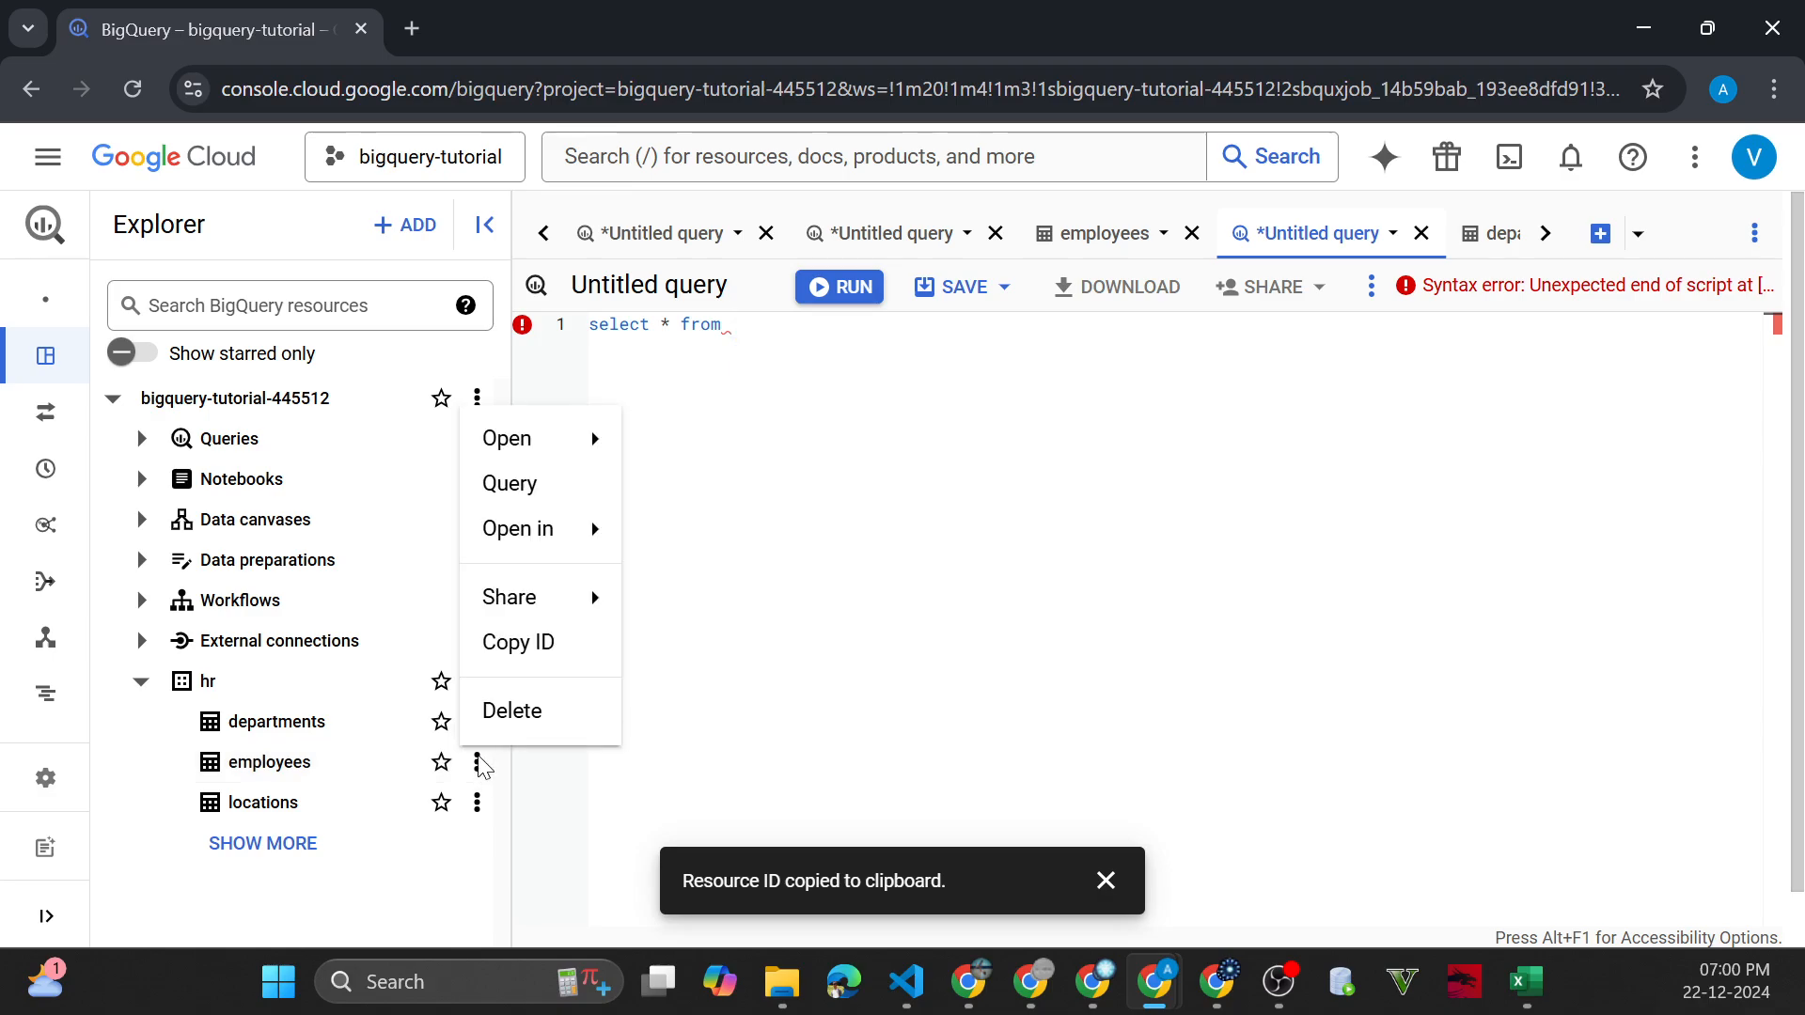
click(477, 762)
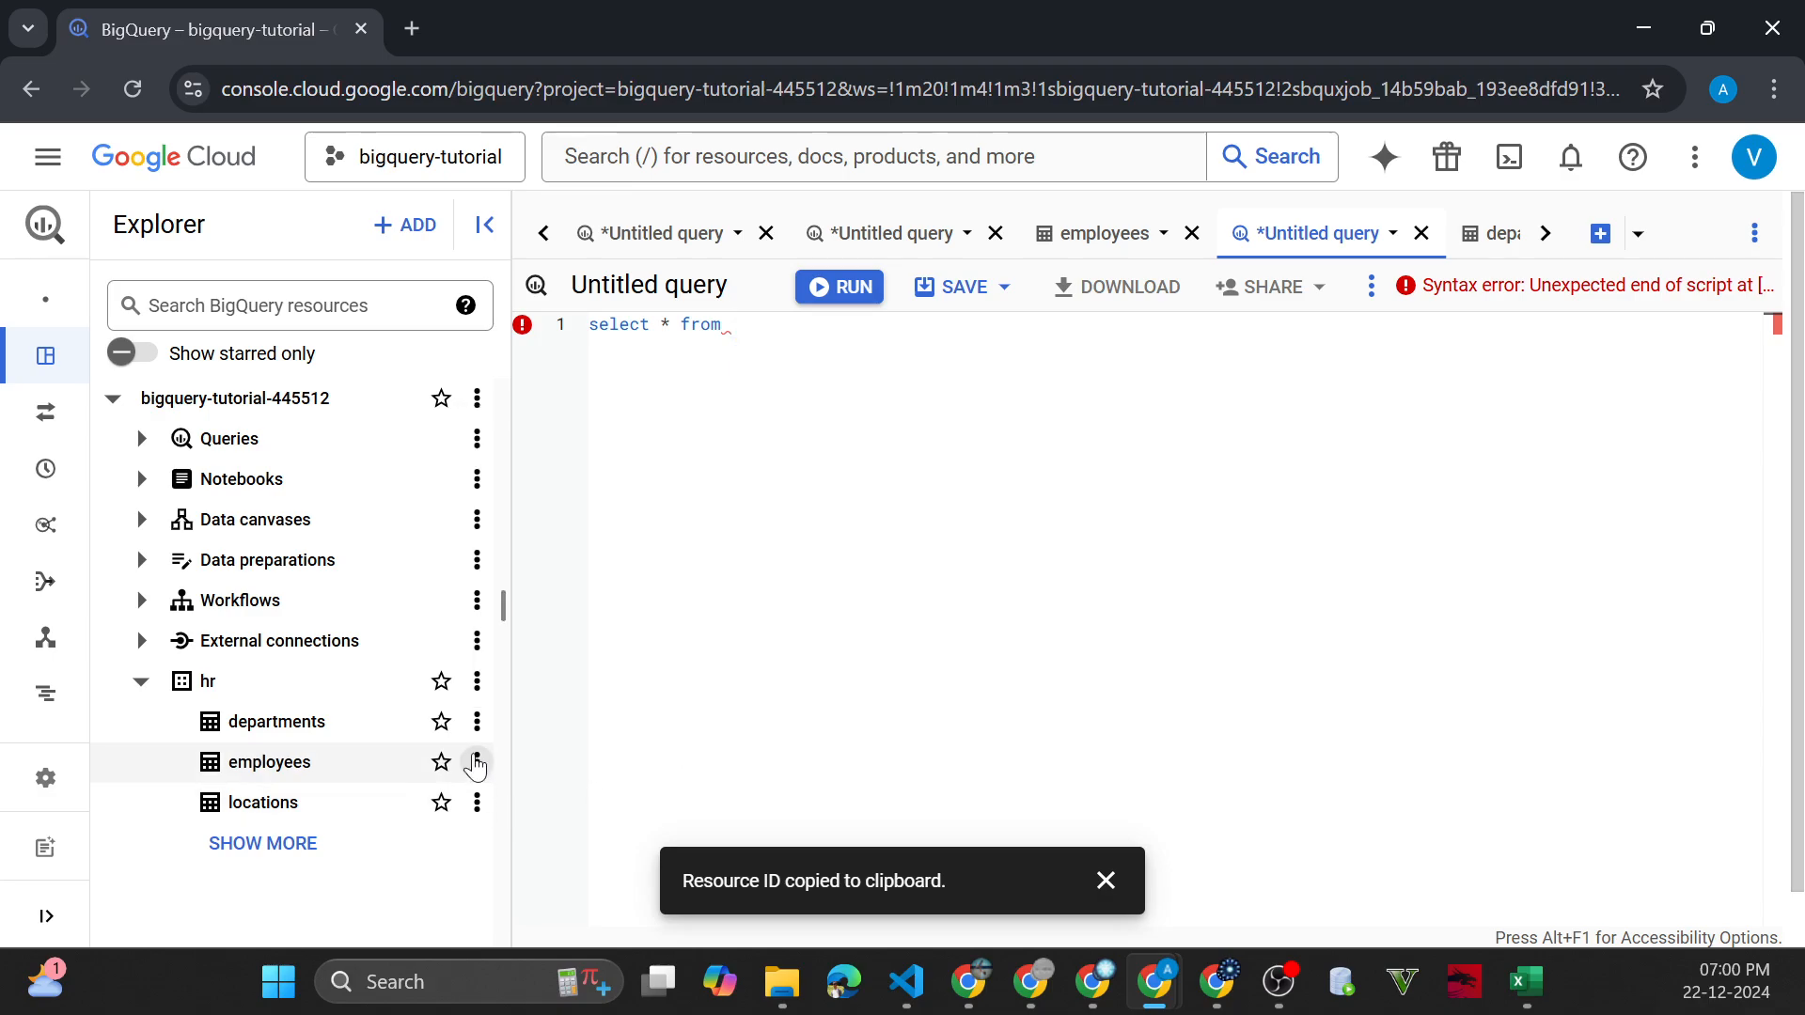
click(478, 761)
click(503, 643)
click(857, 329)
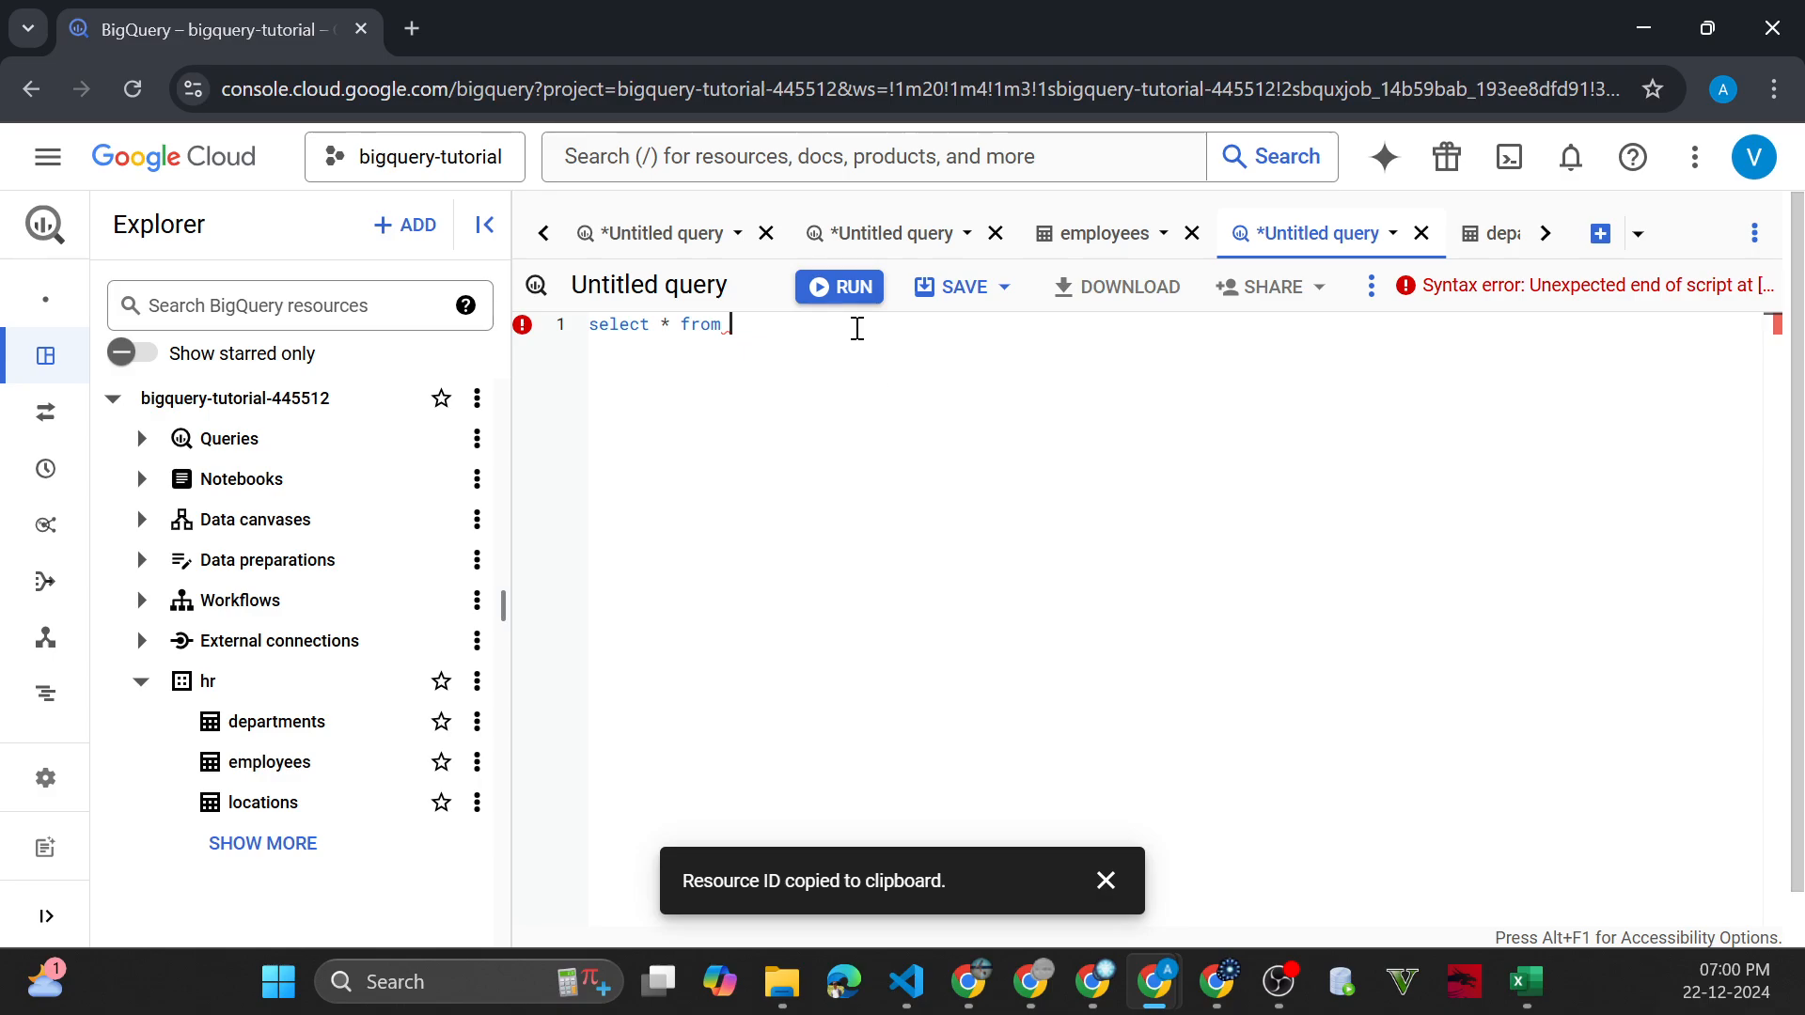
key(ctrl+v)
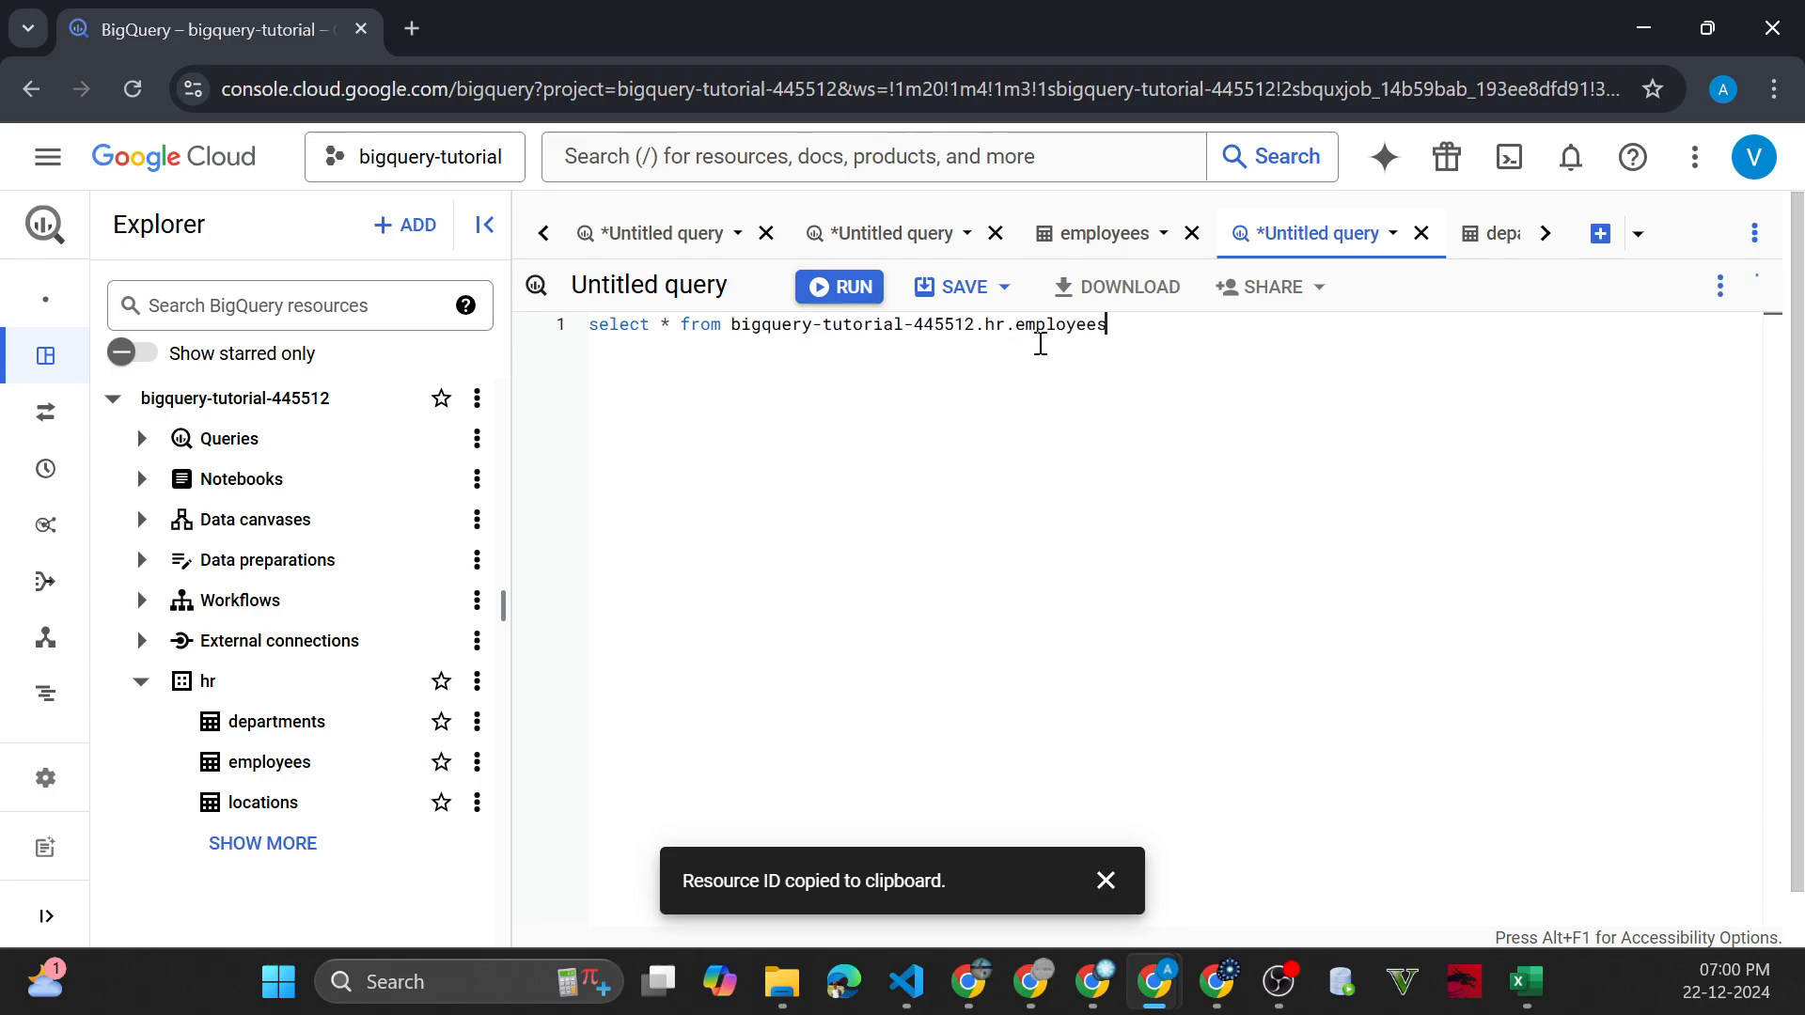
text(;)
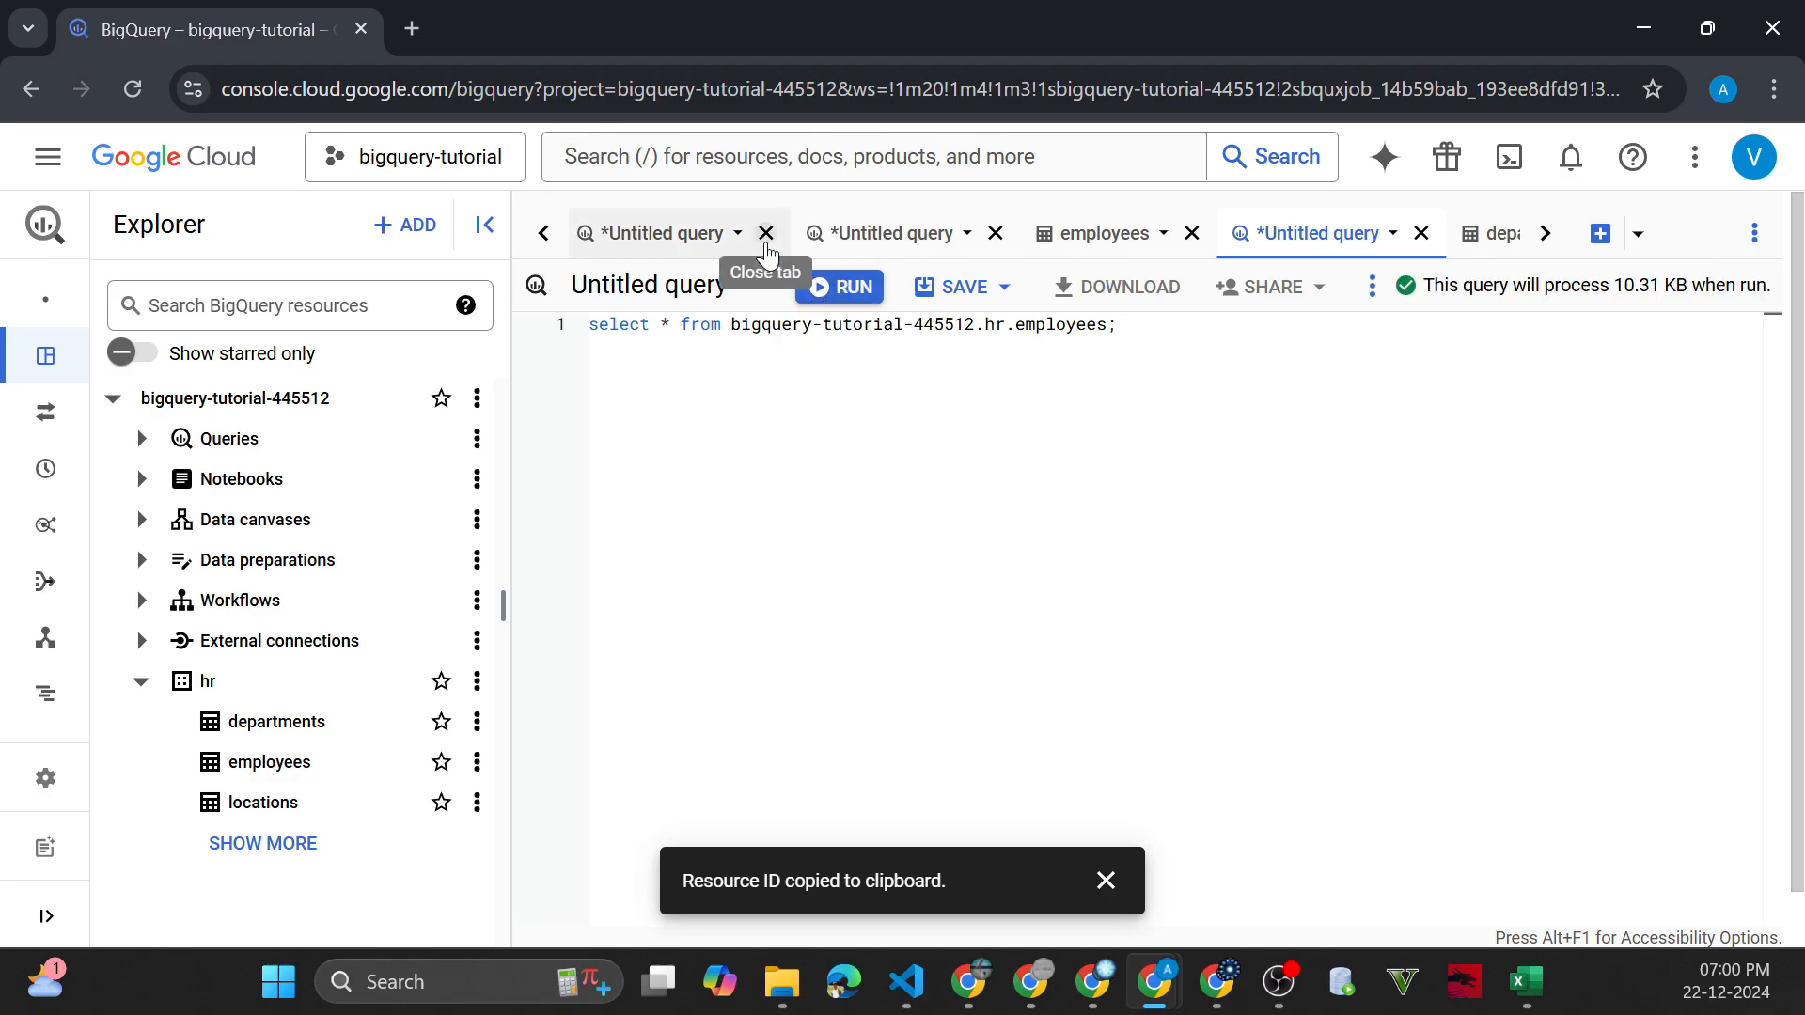
Run the employees select query, enlarge its results area, and dismiss the clipboard notification
key(ctrl+Return)
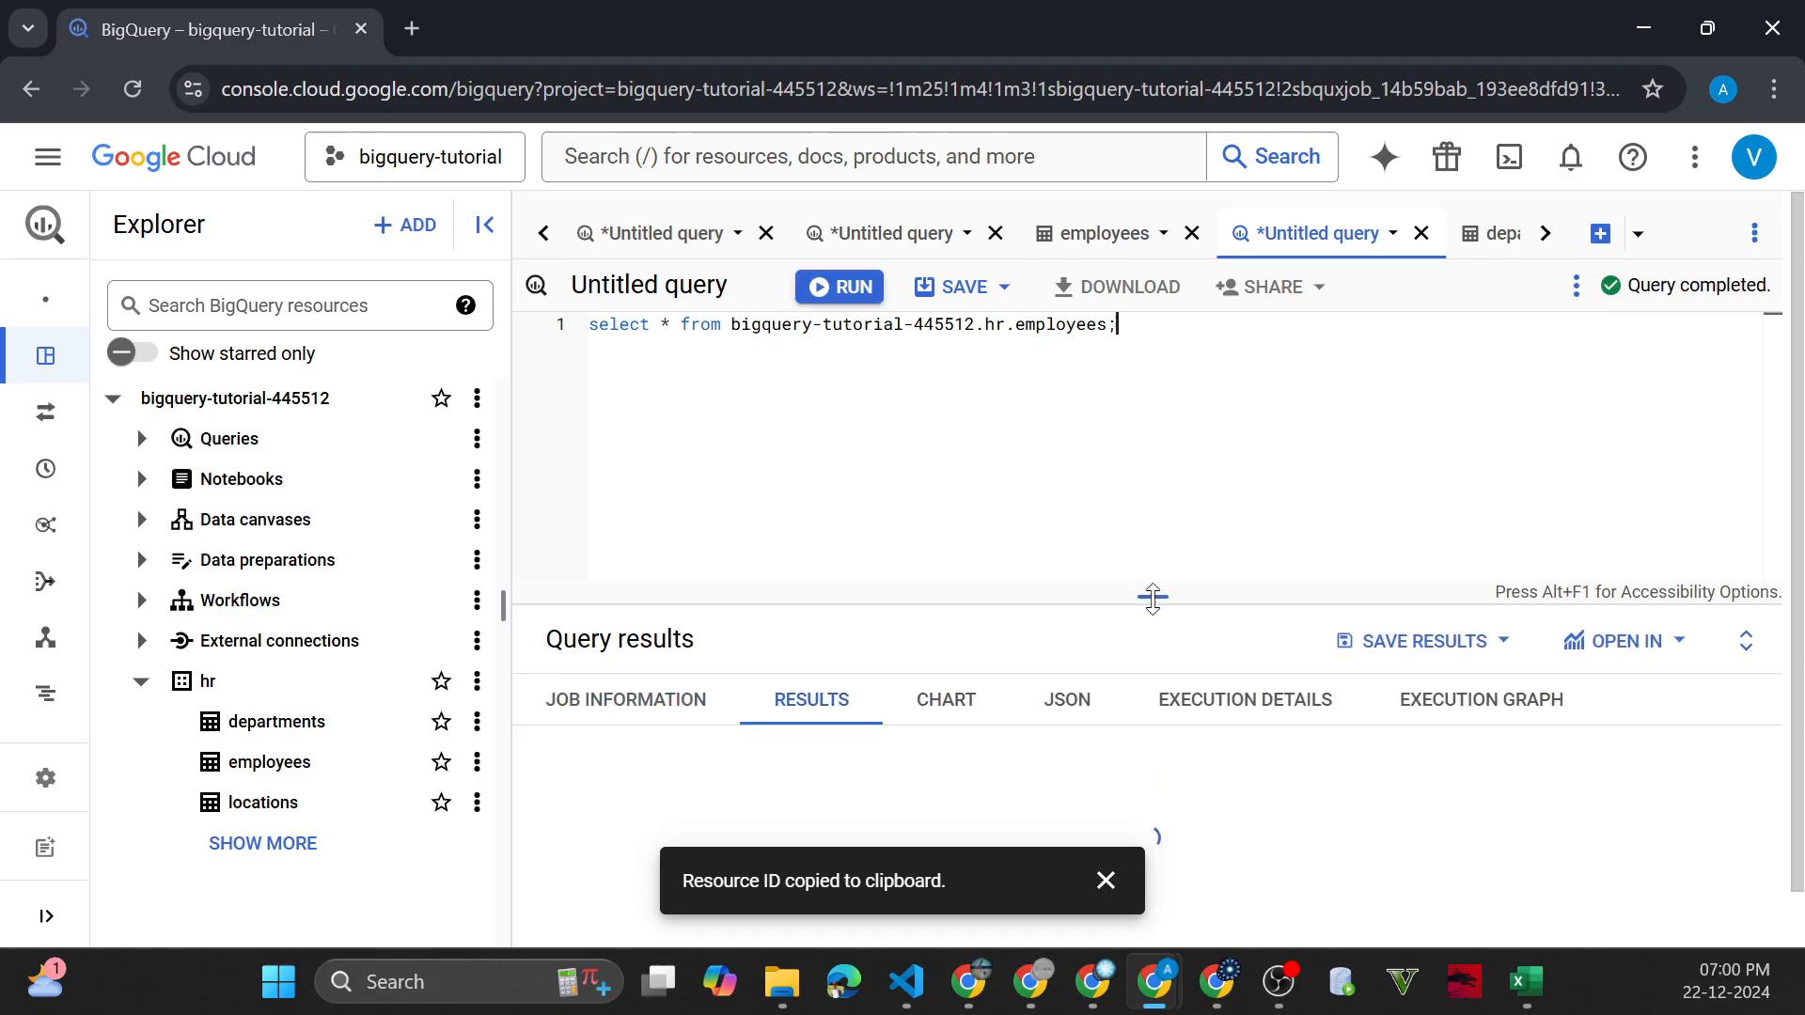
drag(1152, 596, 1152, 463)
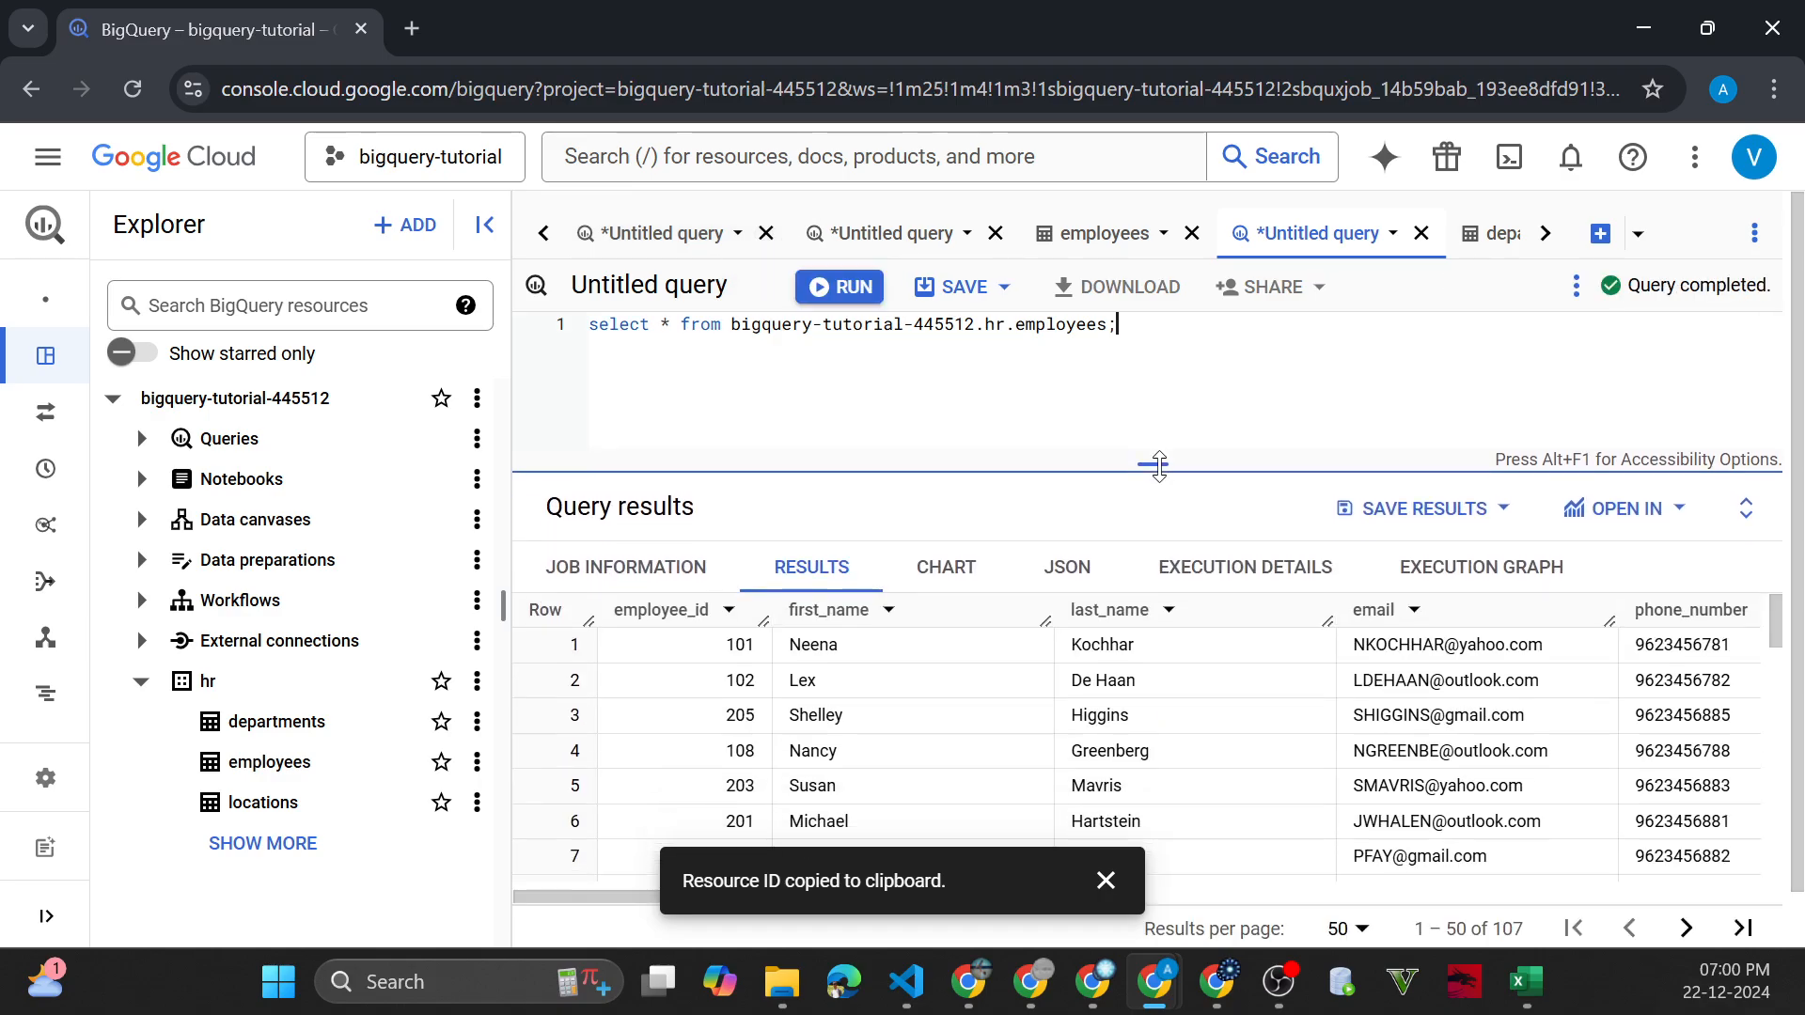
click(1106, 880)
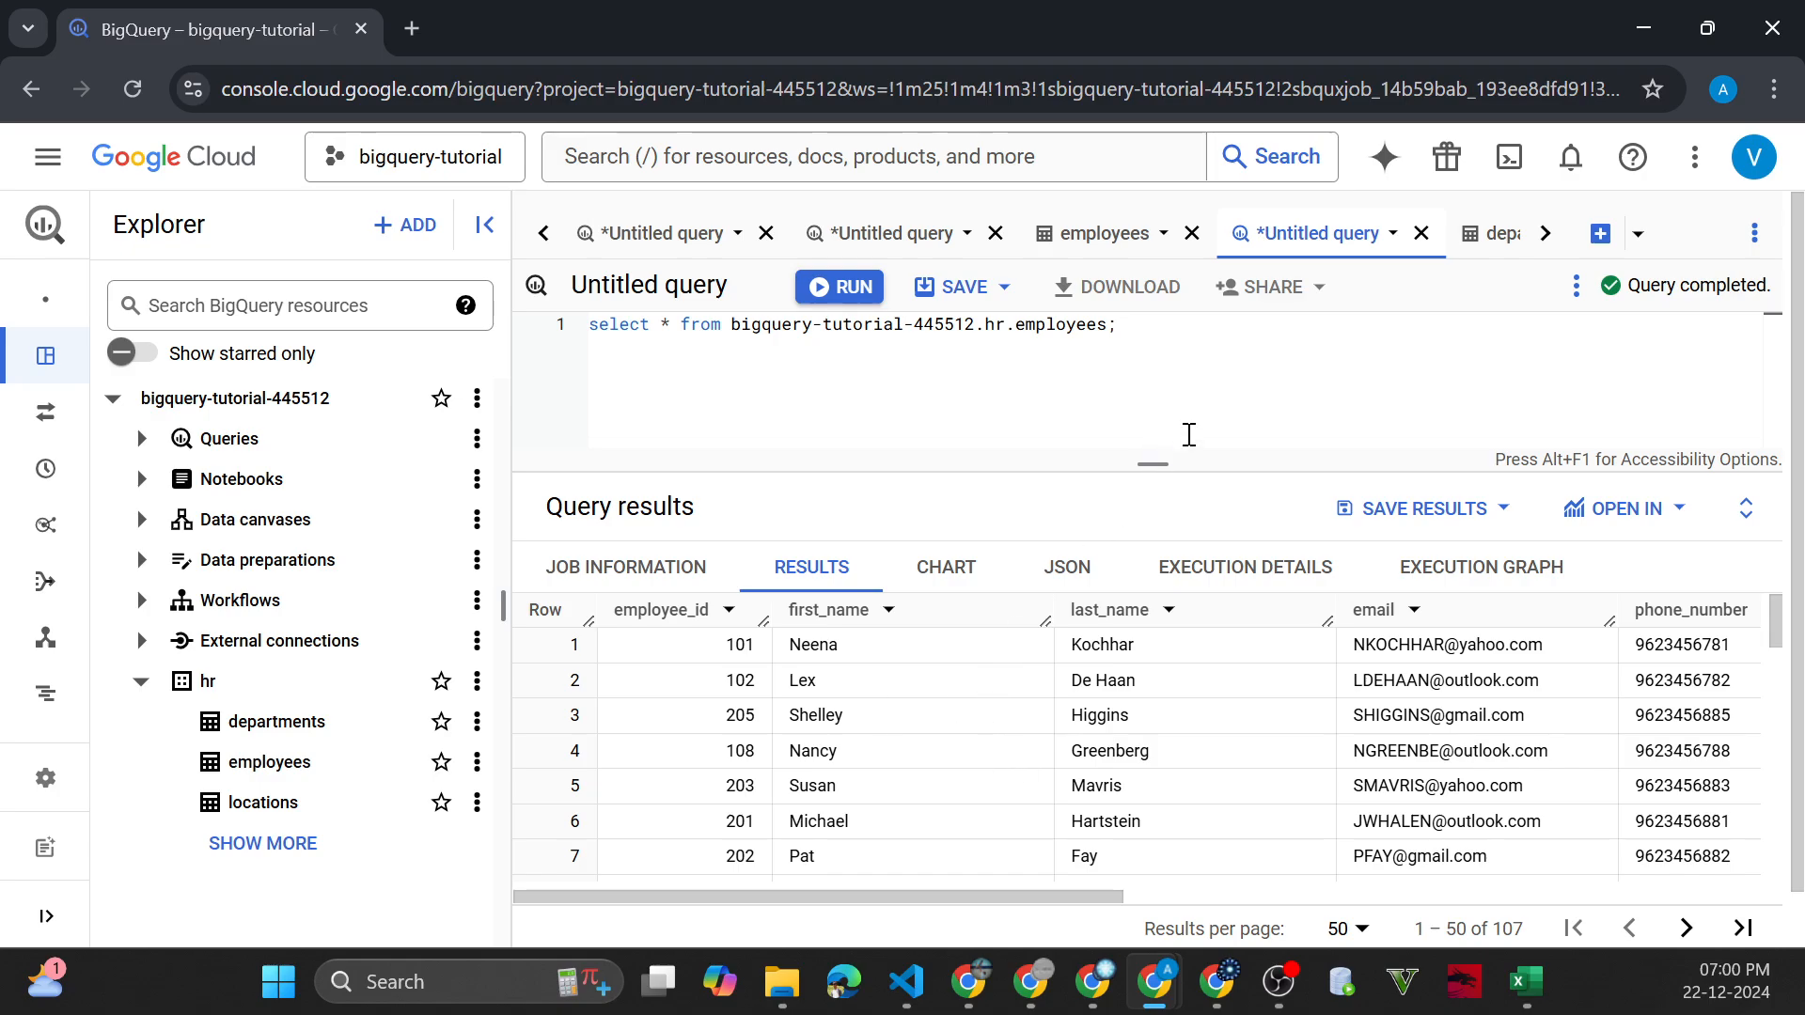